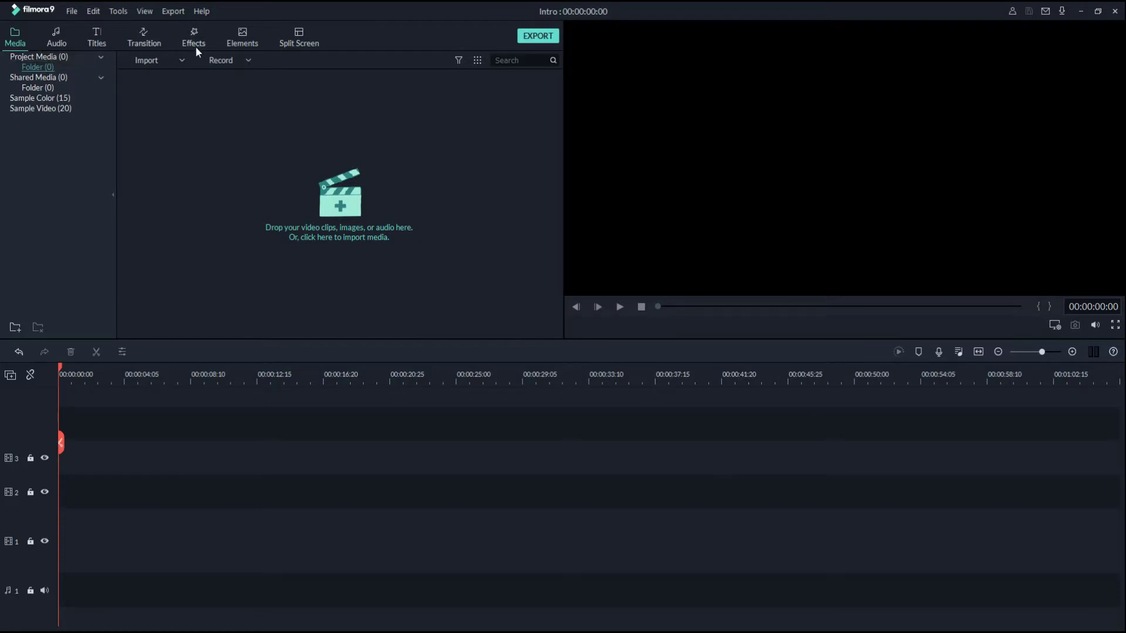
Add Badge Element 1 from the elements library to the first video track and play back its animation.
left_click(246, 36)
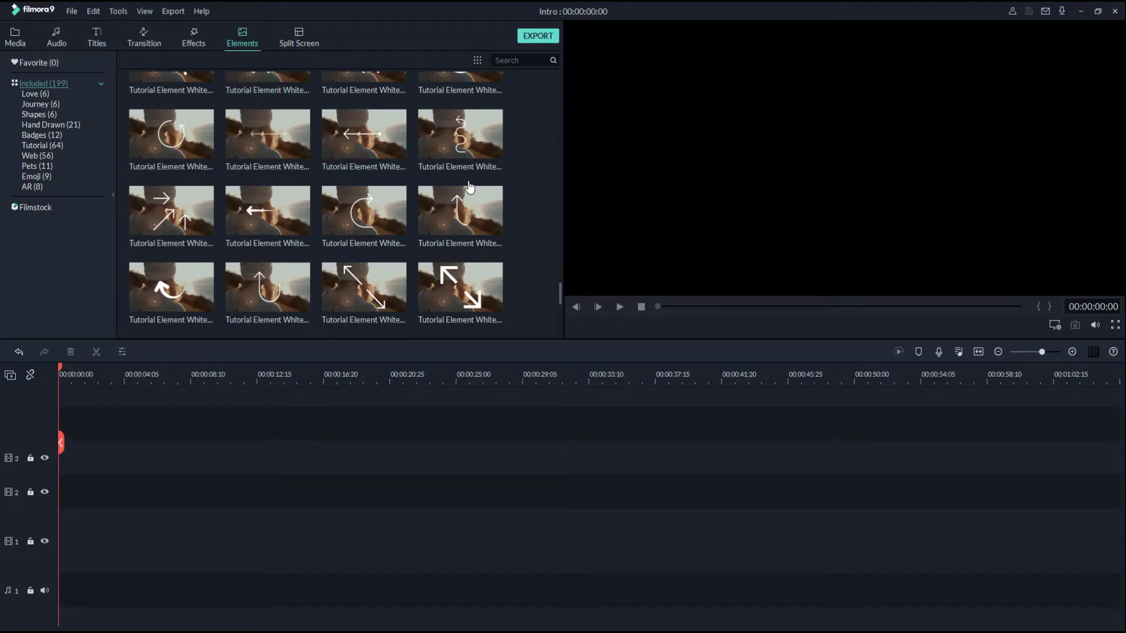
scroll(471, 186, "up", 15)
scroll(471, 186, "up", 3)
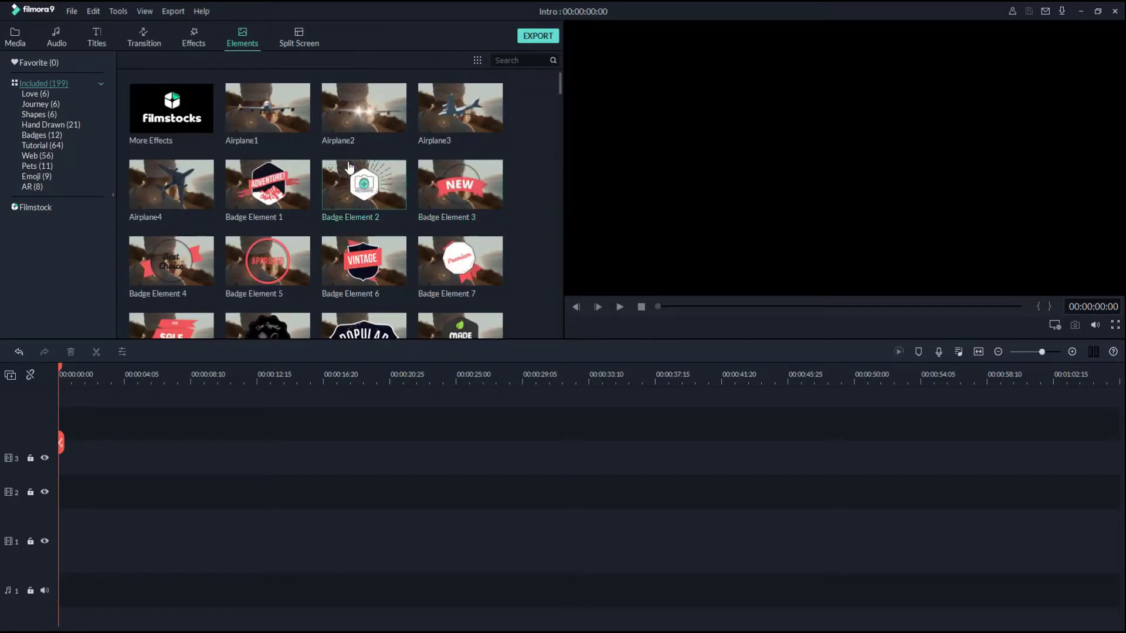
left_click(268, 184)
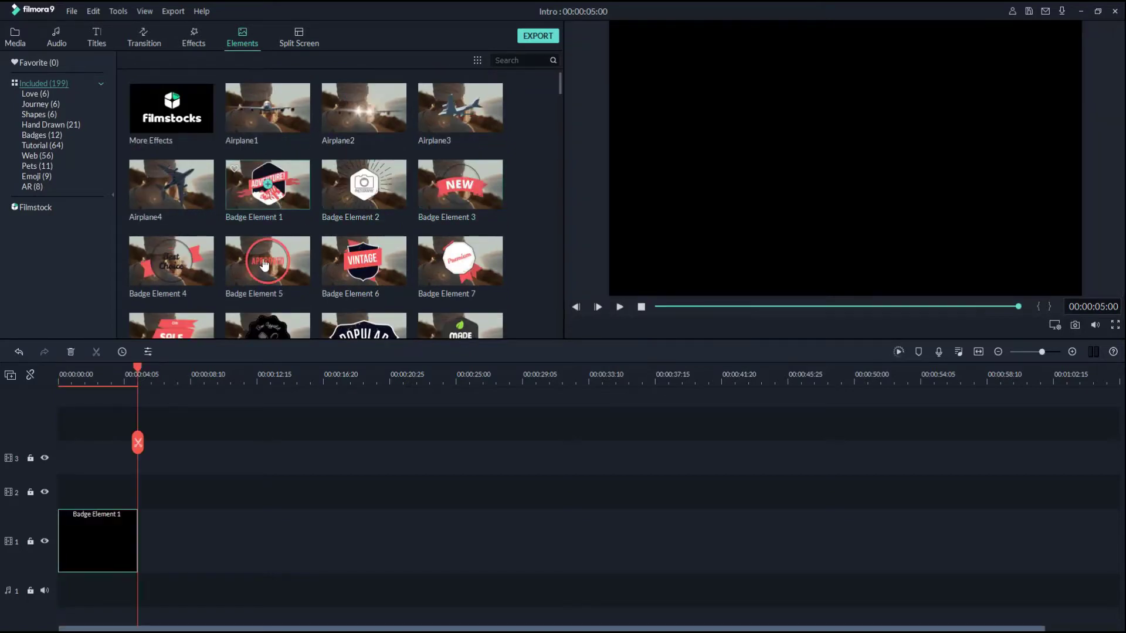
key("space")
key("space")
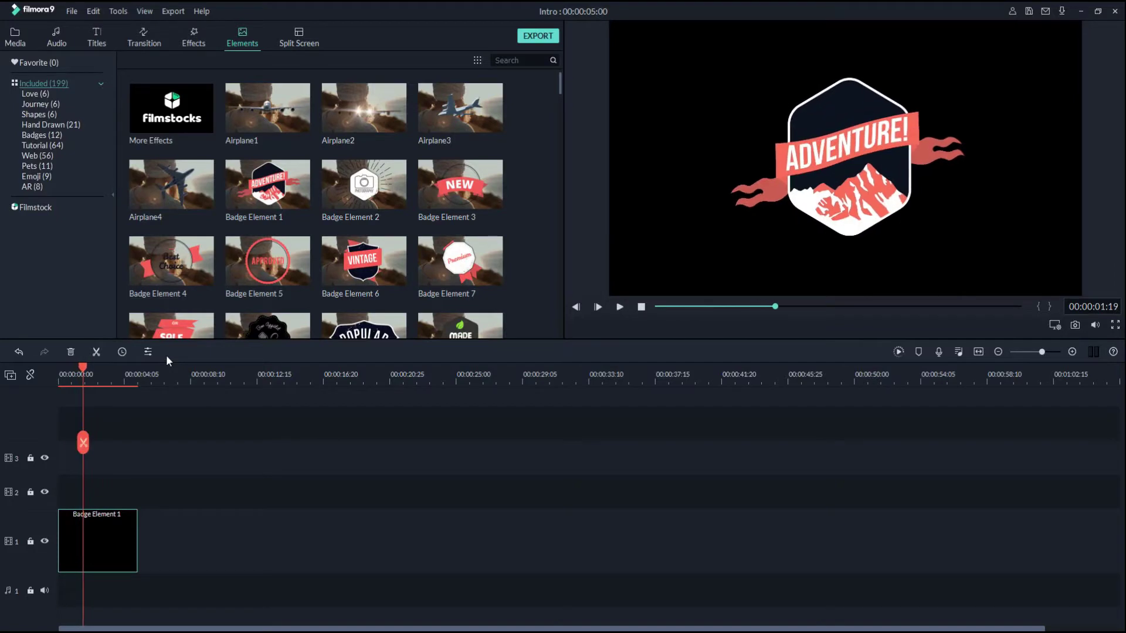
key("space")
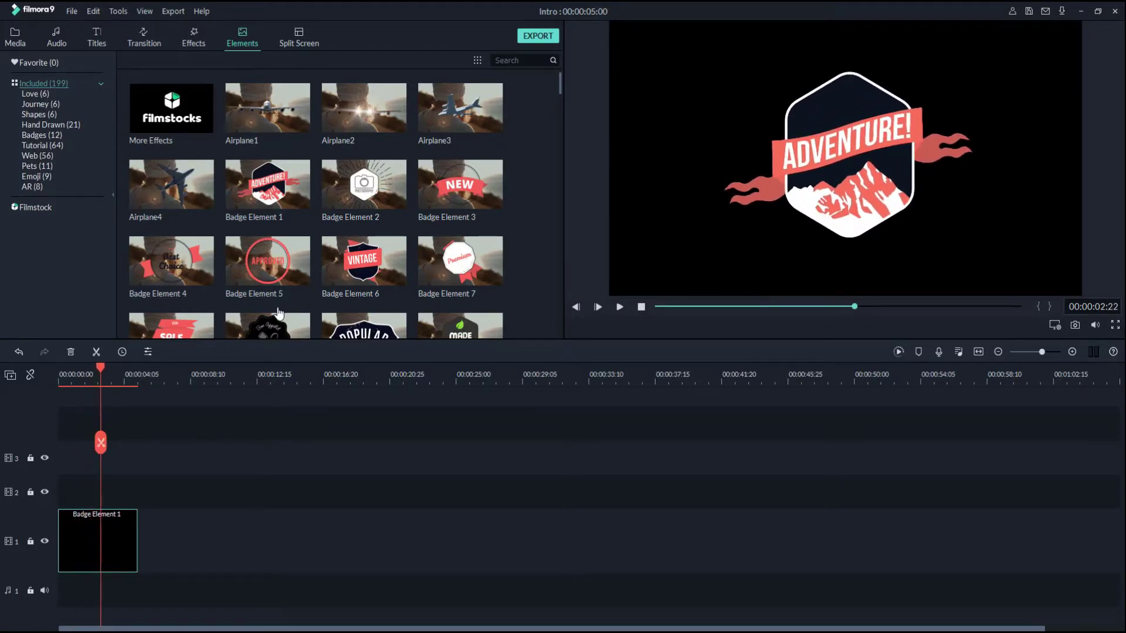
Preview Badge Element 5, place it on the second video track from the playhead, and view its transform and compositing settings.
left_click(288, 282)
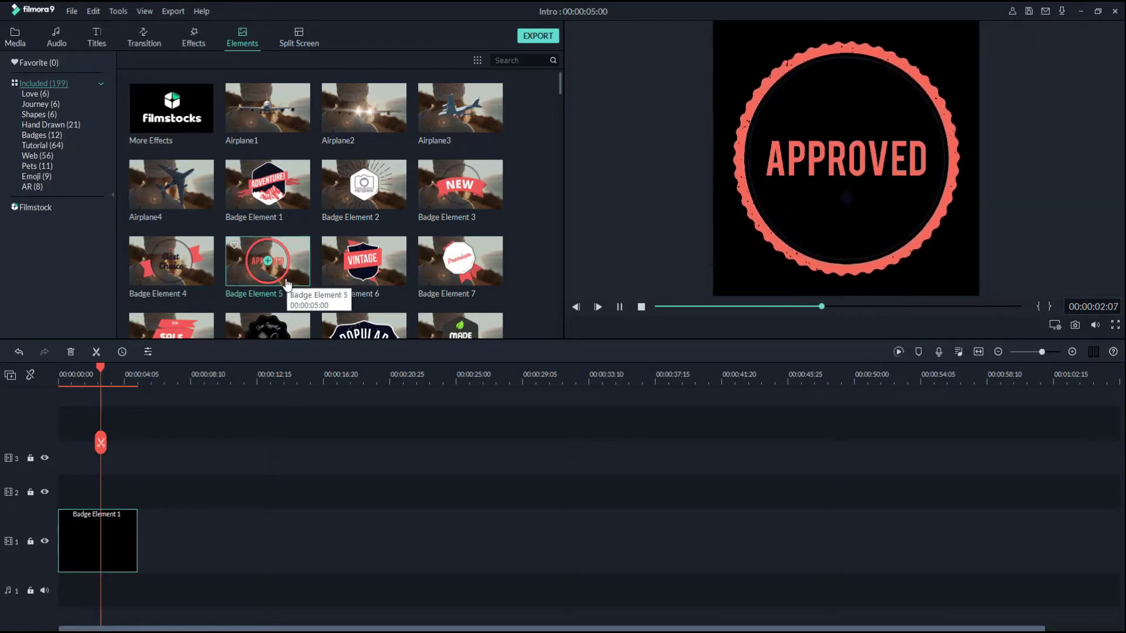
key("space")
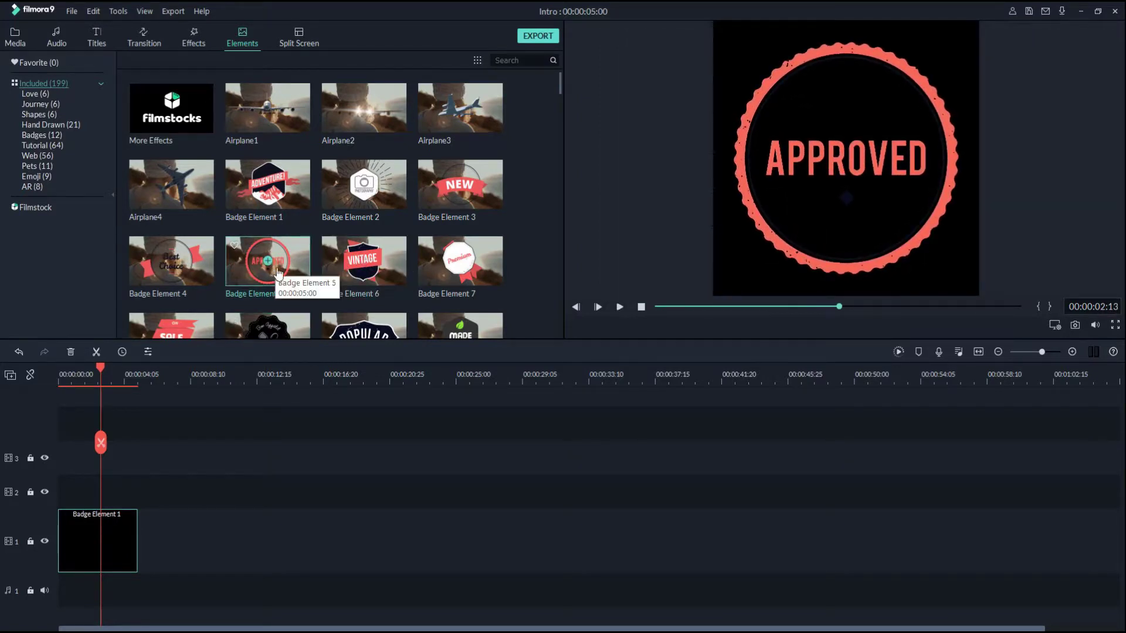
key("space")
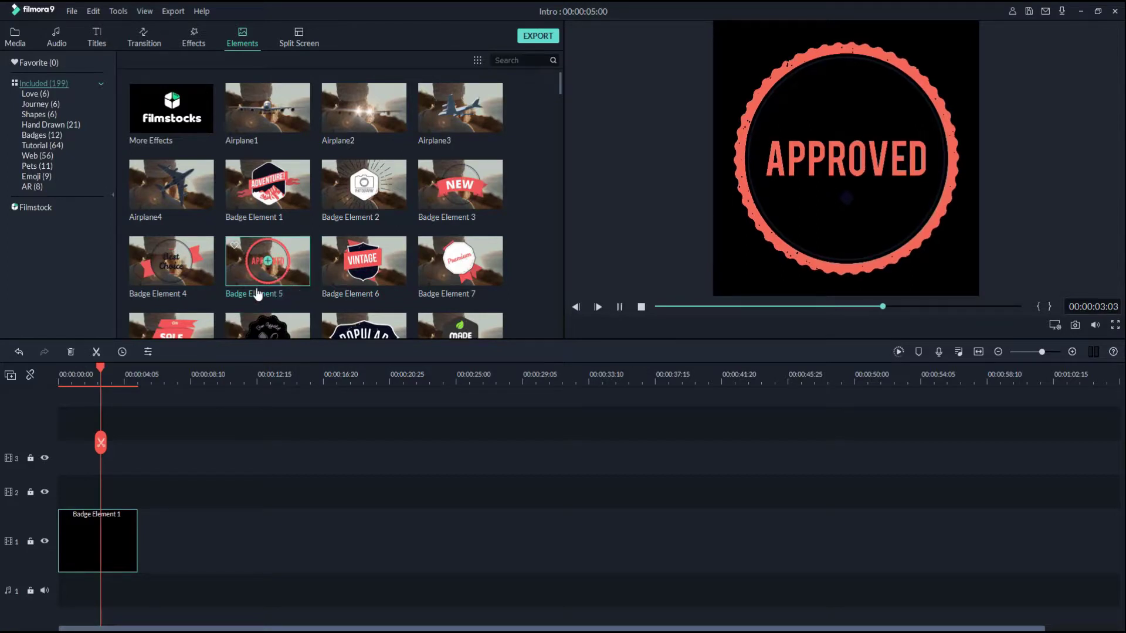
left_click_drag(156, 478, 126, 491)
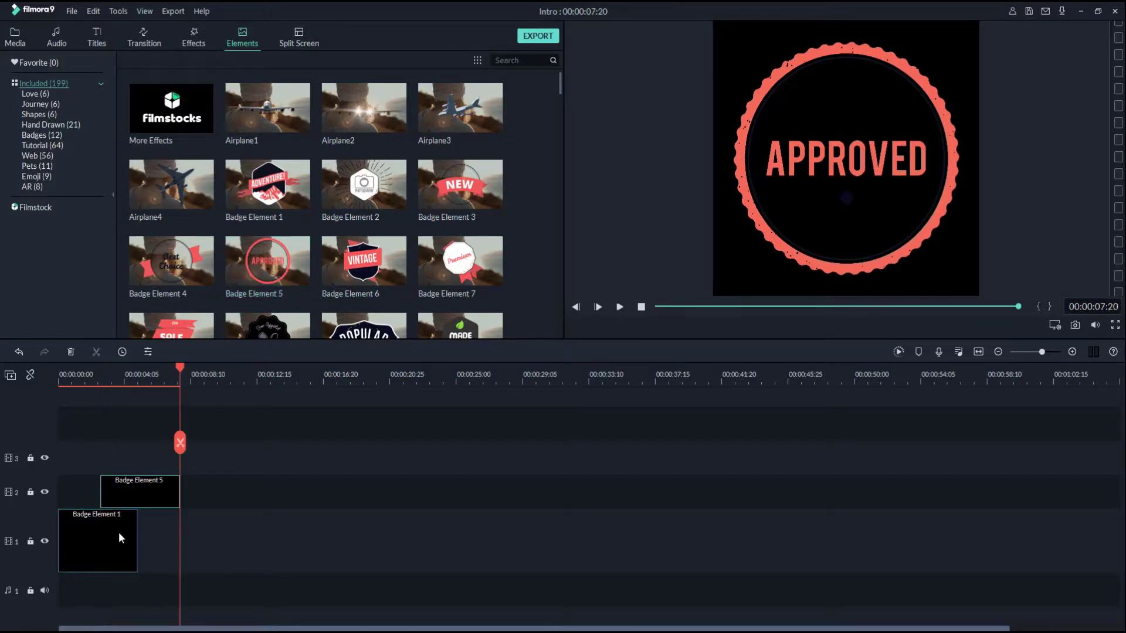
double_click(125, 490)
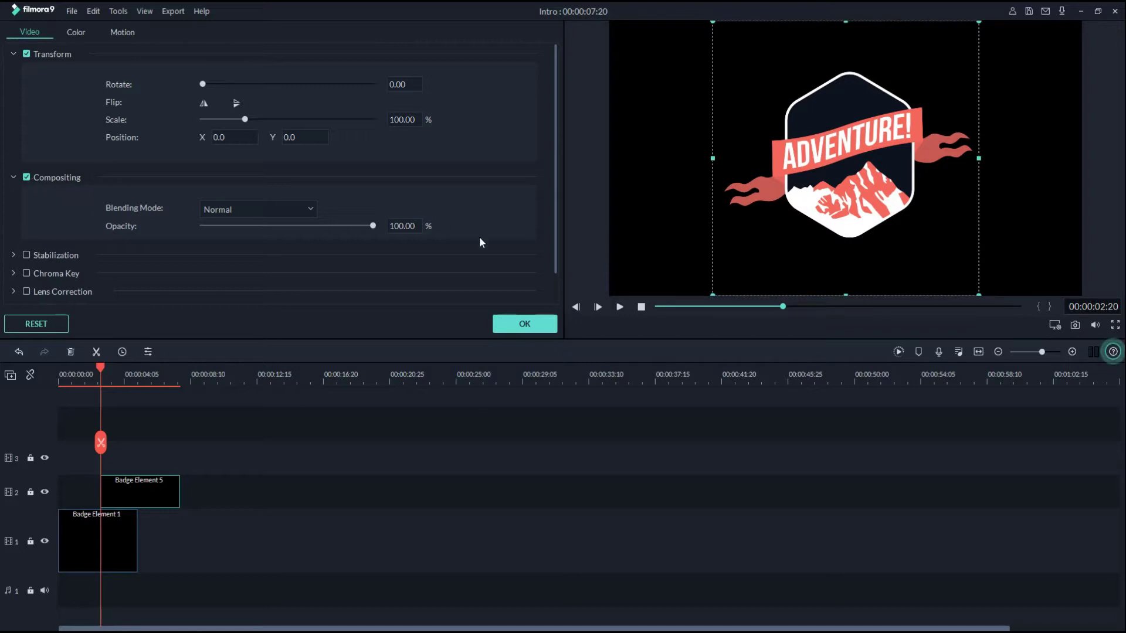
left_click(510, 328)
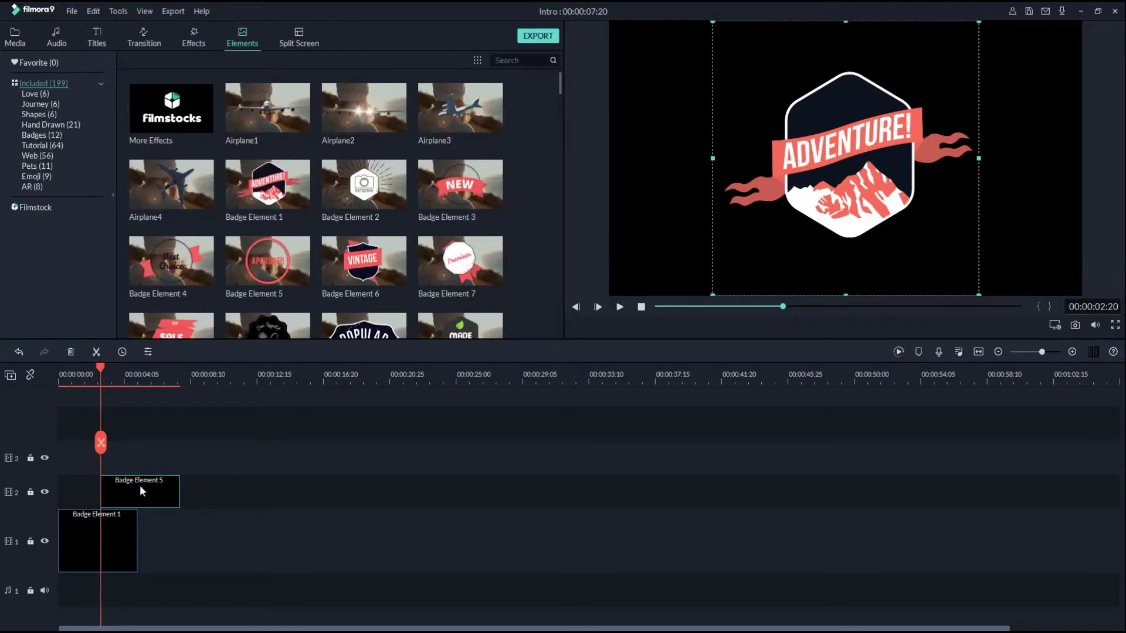
Delete both badge element clips from the timeline.
key("Delete")
left_click(123, 536)
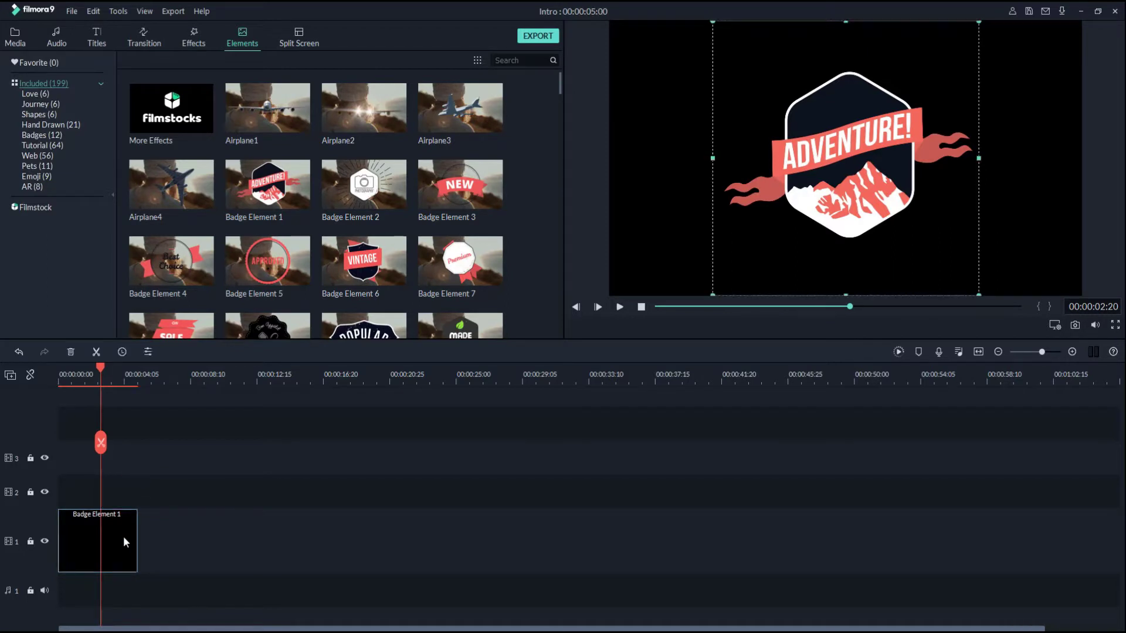
key("Delete")
Preview Element Love 3, Love 4, Love 6 and Motion Shapes 2 and 3, and look through the tutorial and web elements.
scroll(358, 285, "down", 8)
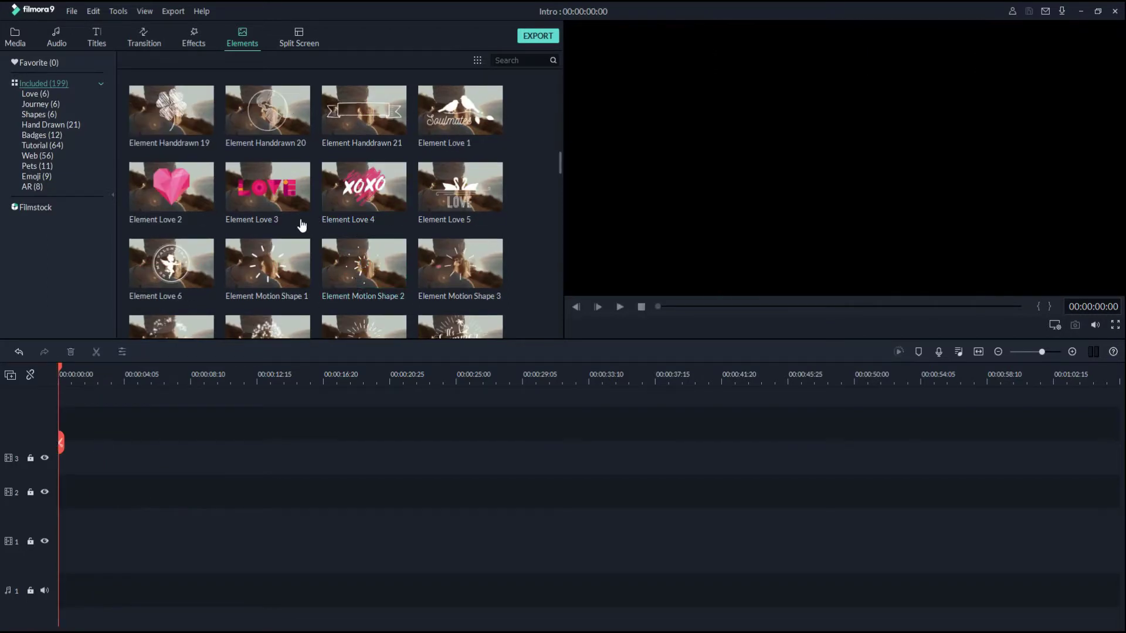
left_click(286, 202)
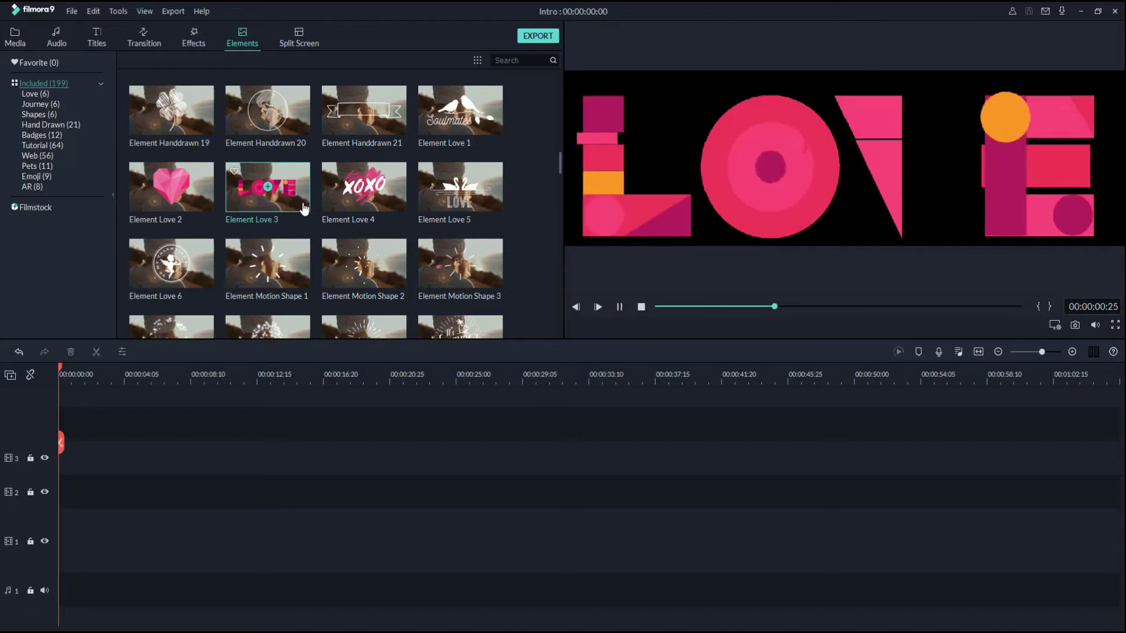
left_click(382, 207)
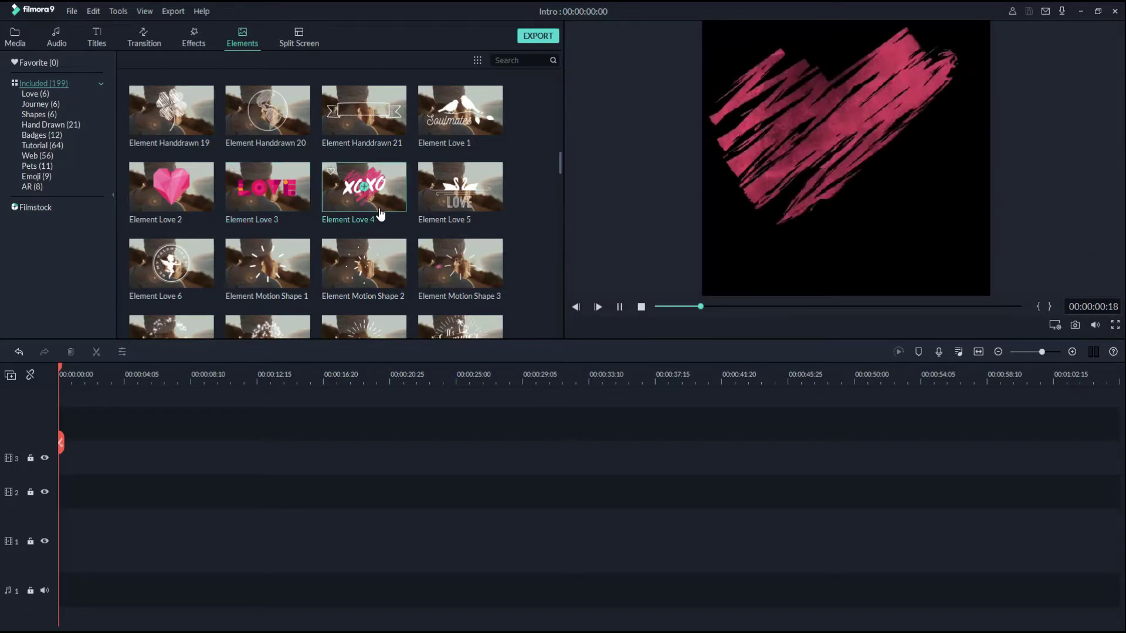
left_click(387, 287)
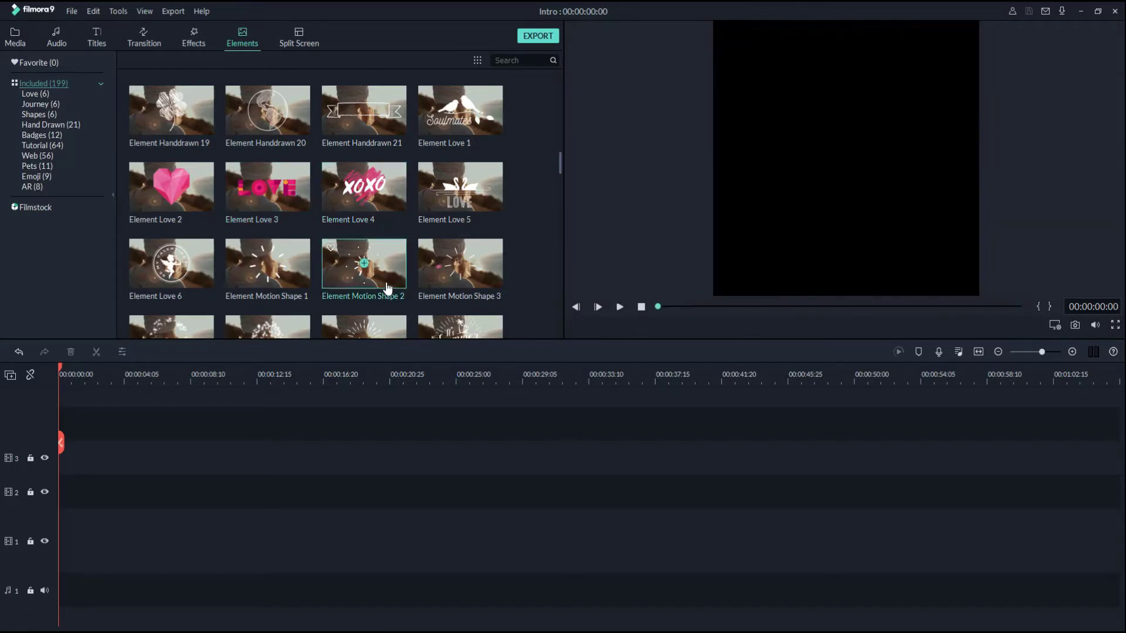
left_click(488, 288)
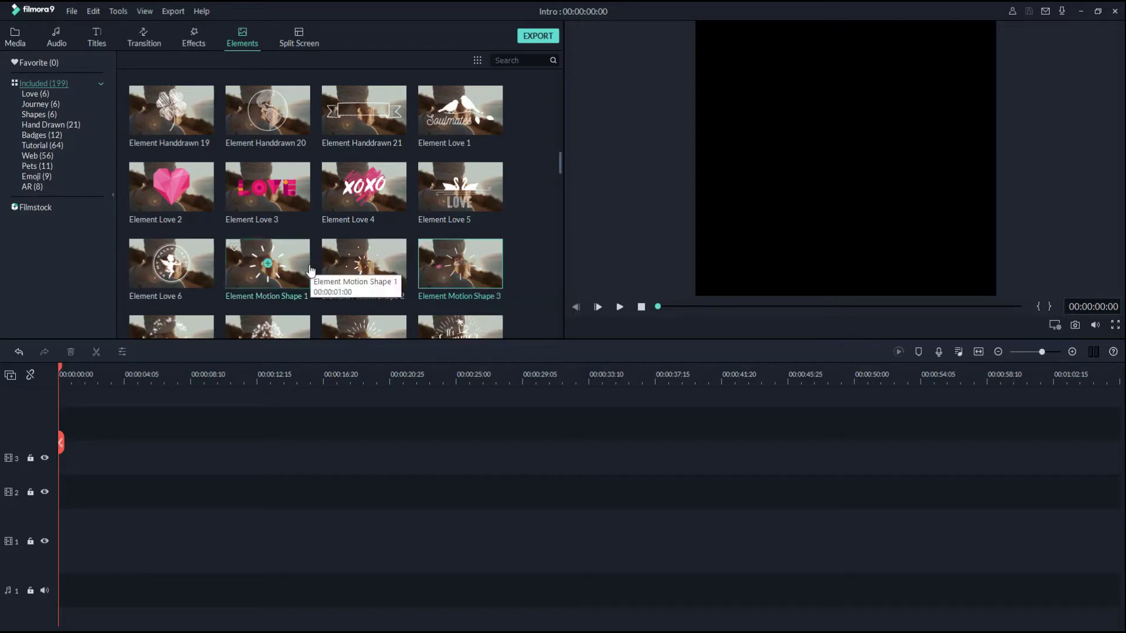
left_click(176, 267)
scroll(220, 272, "down", 15)
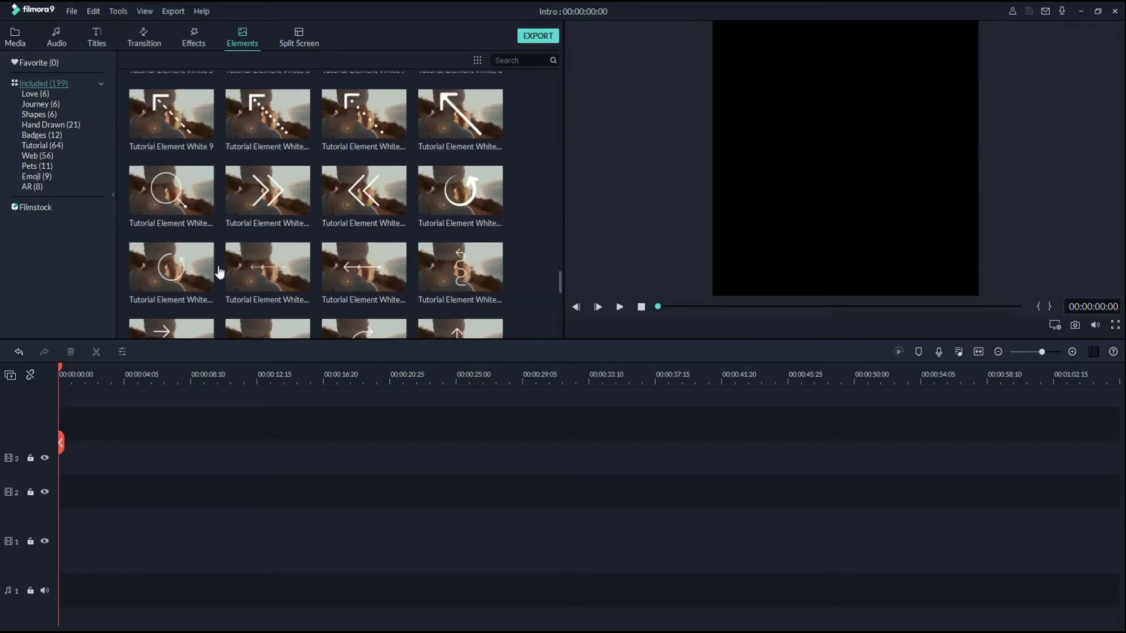
scroll(348, 279, "down", 10)
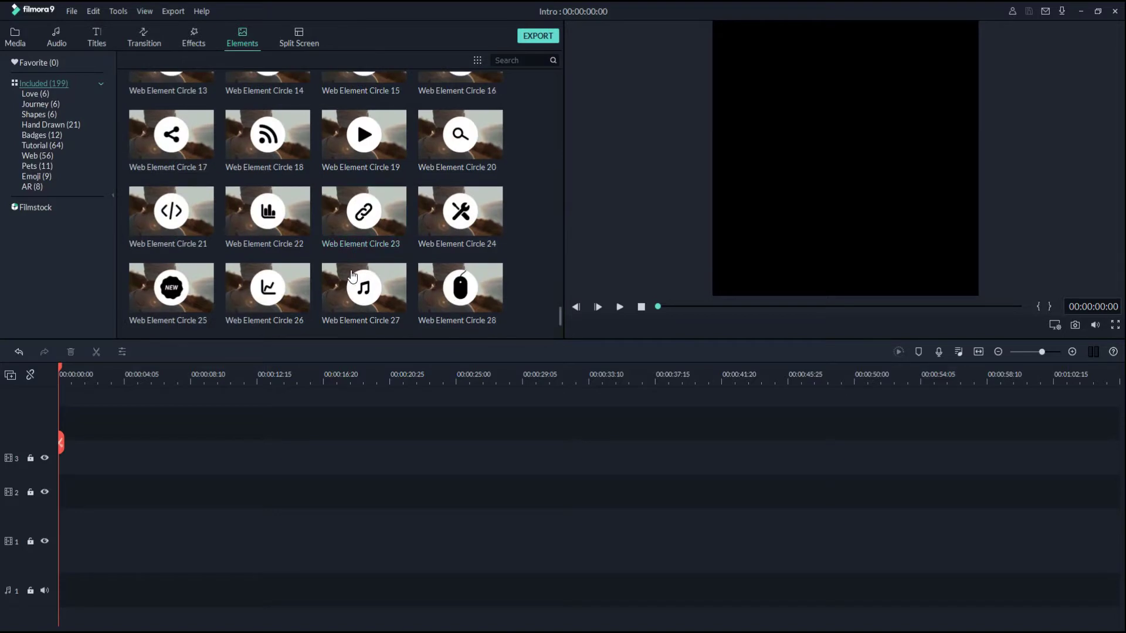
Look through the split-screen layouts and add the side-by-side two-panel Split Screen 1 to the first video track.
left_click(317, 45)
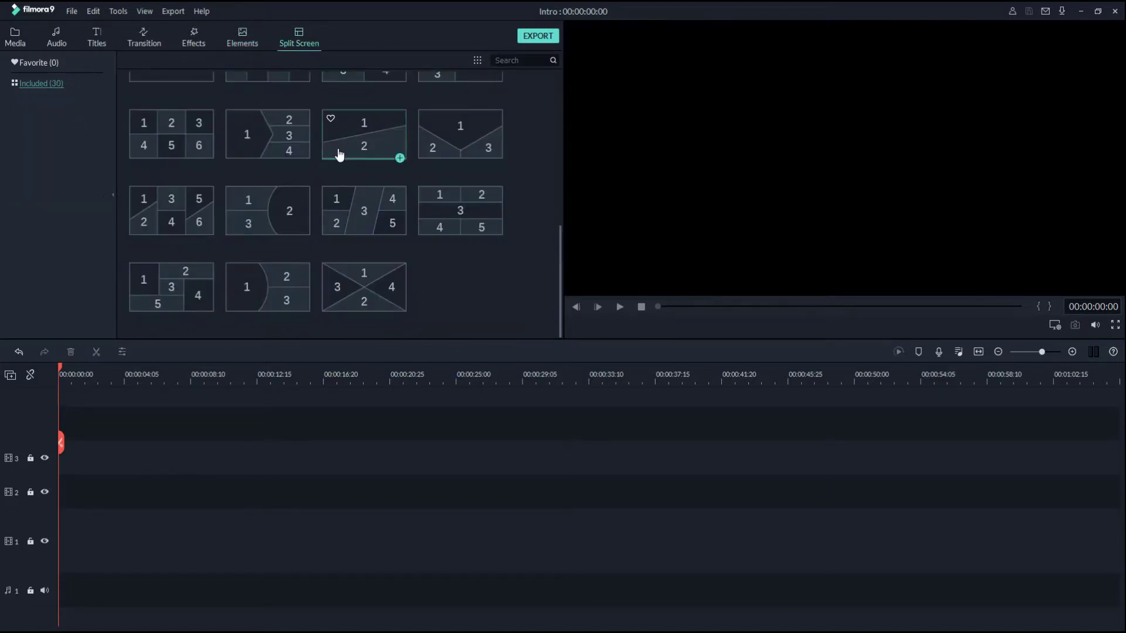
scroll(463, 303, "up", 5)
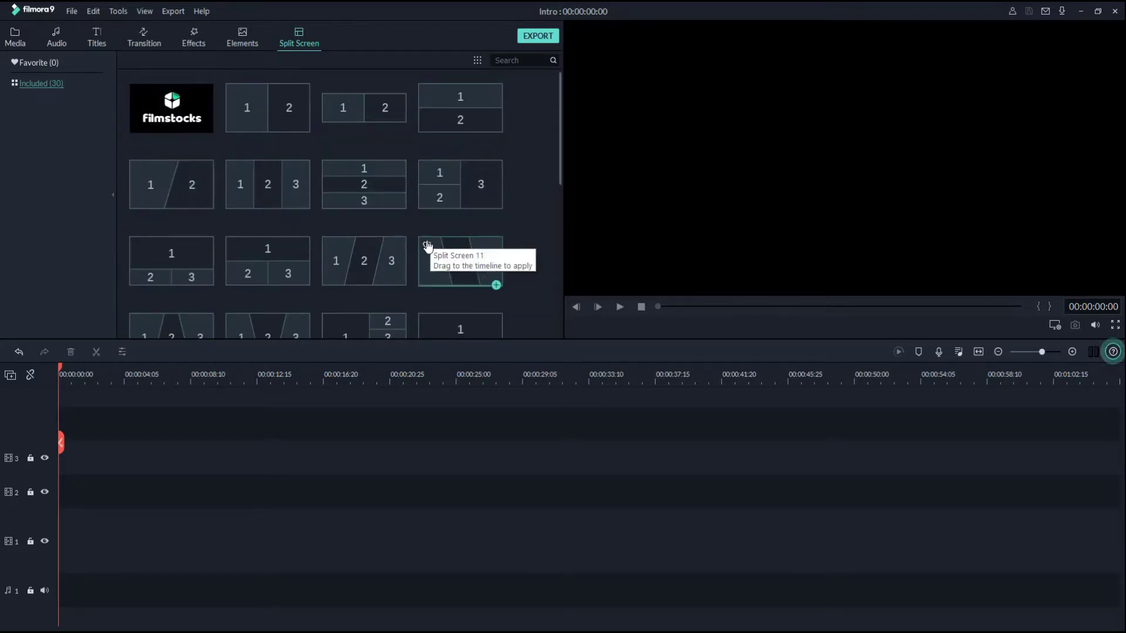
left_click(287, 121)
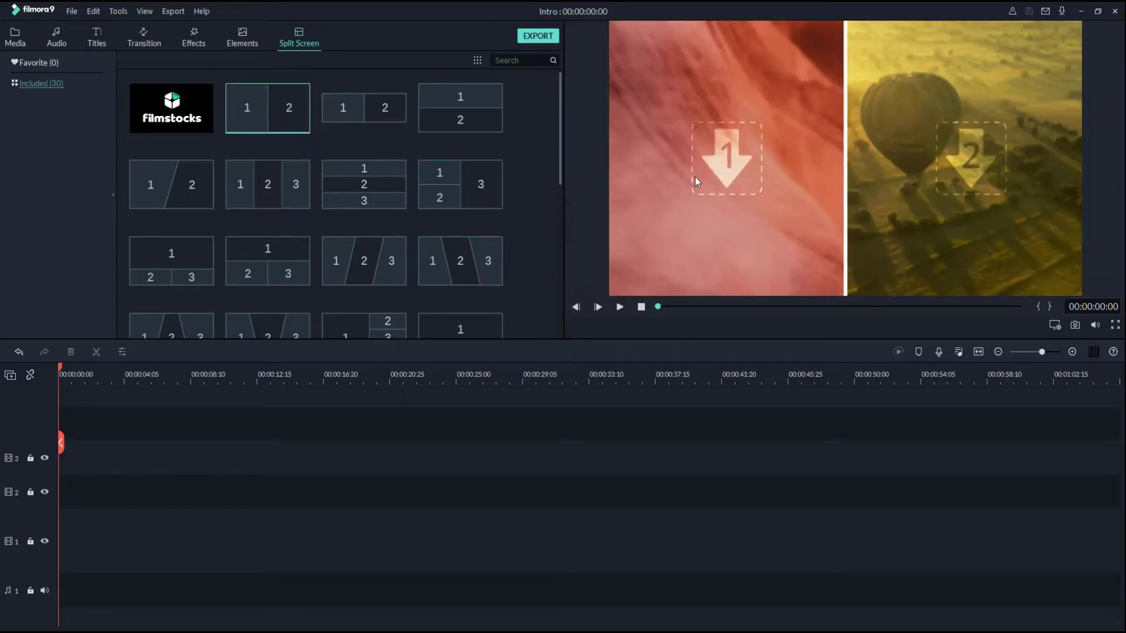
double_click(277, 111)
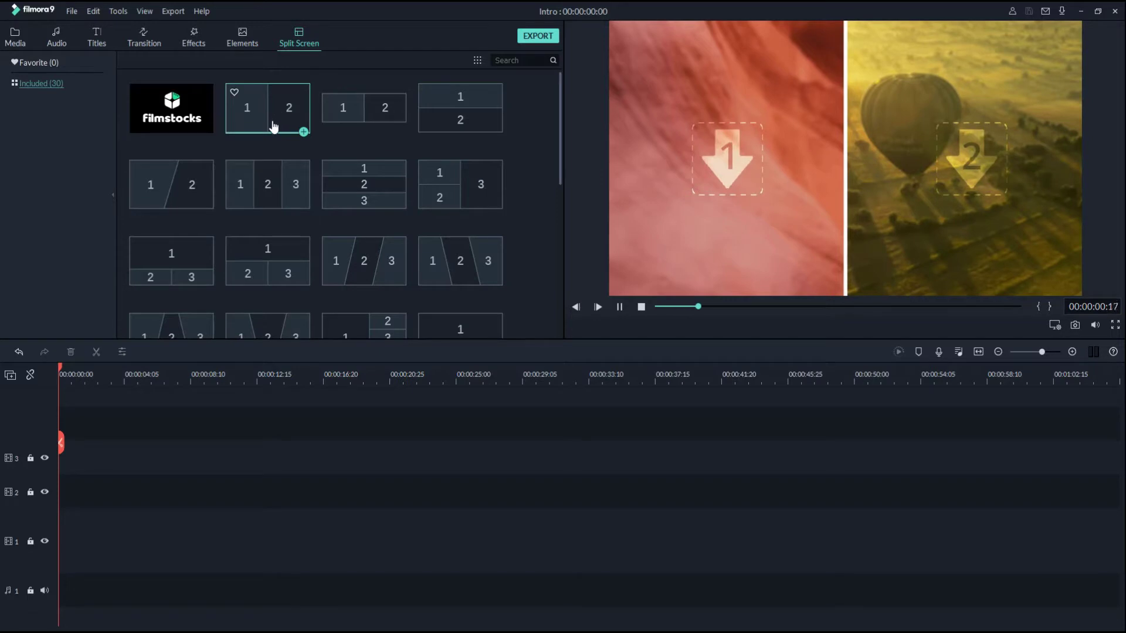
left_click(302, 132)
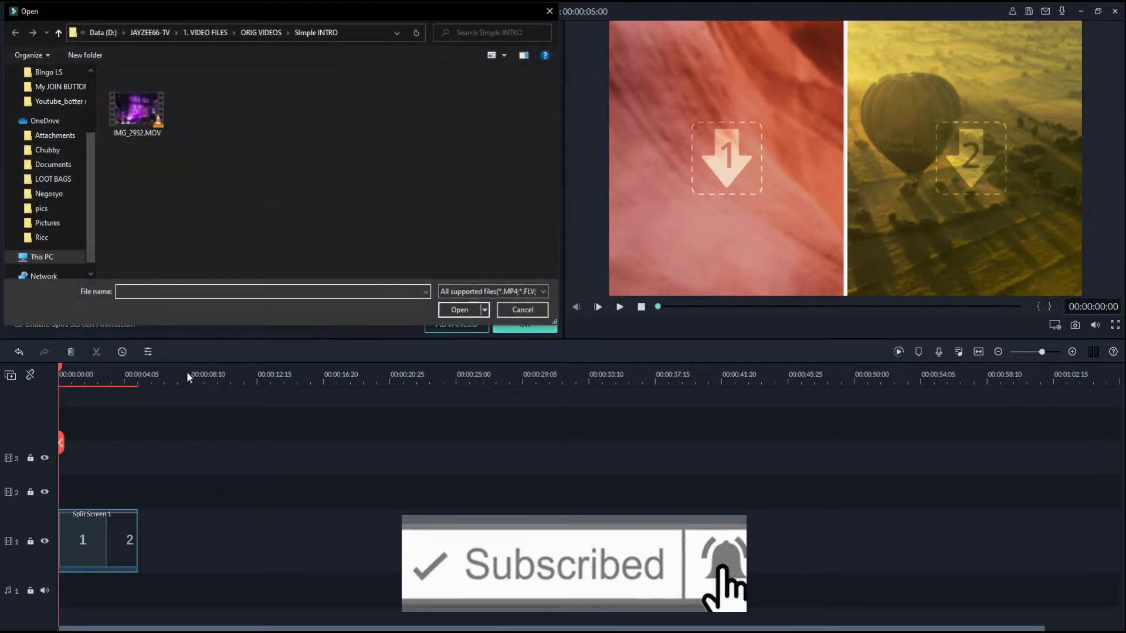
left_click(522, 311)
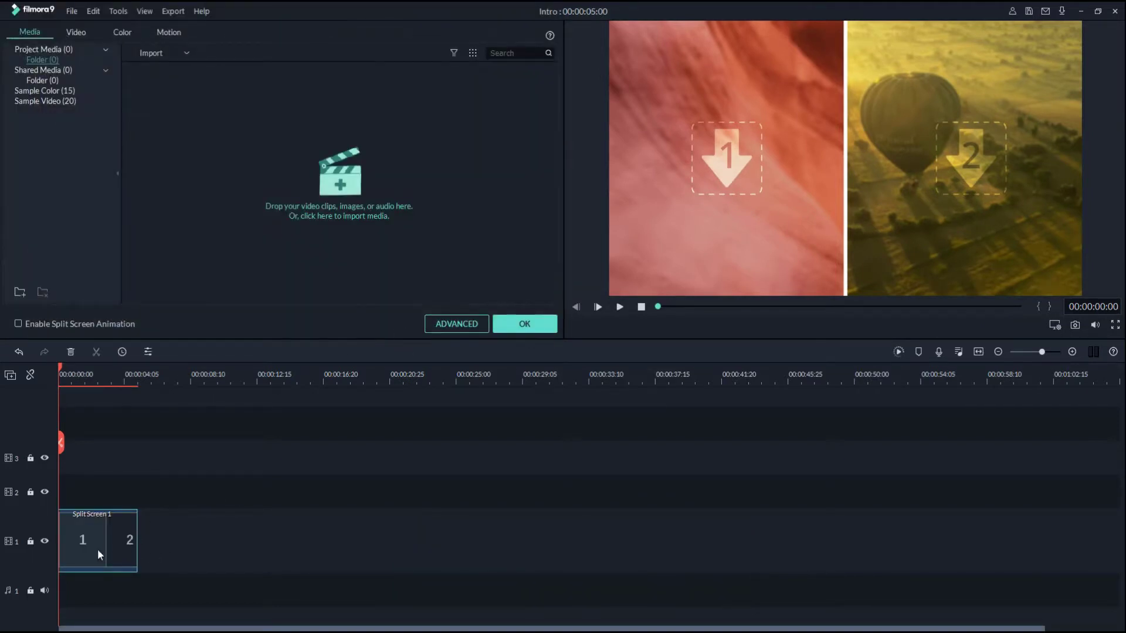
Open the advanced split-screen editor and place the Travel 02 clip from Sample Video in the first panel.
left_click(450, 325)
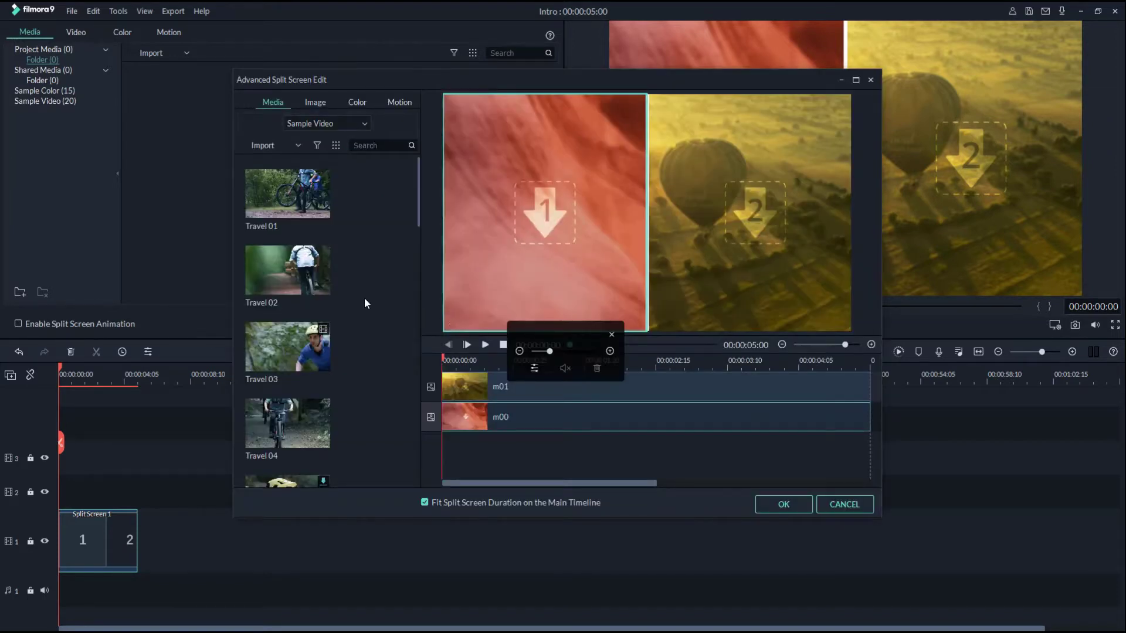
left_click(321, 123)
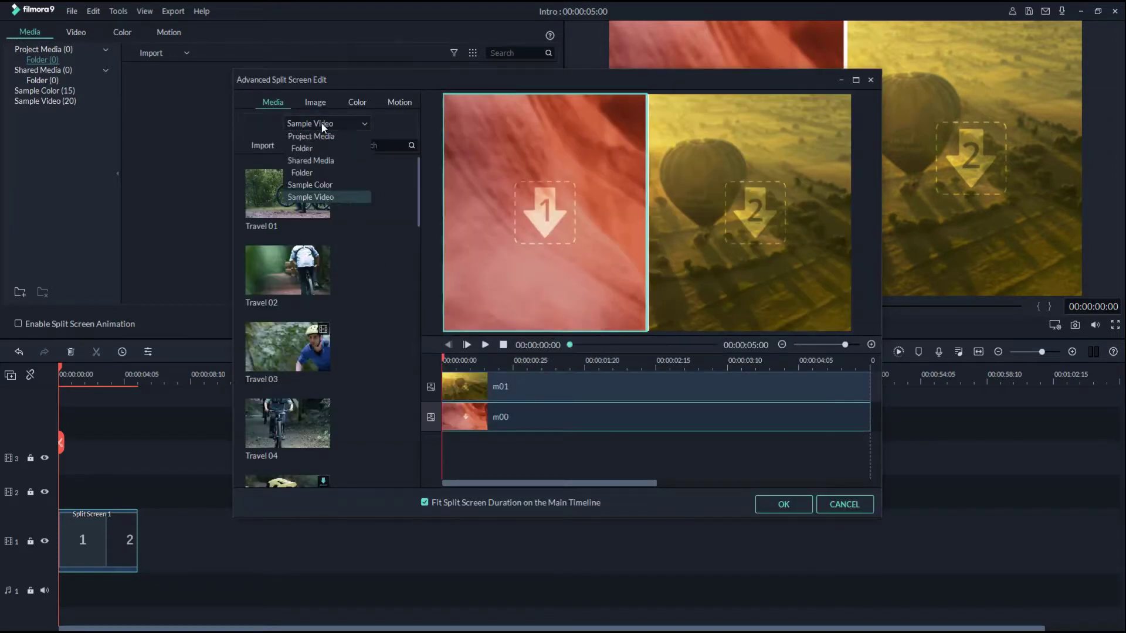
left_click(266, 104)
left_click(318, 122)
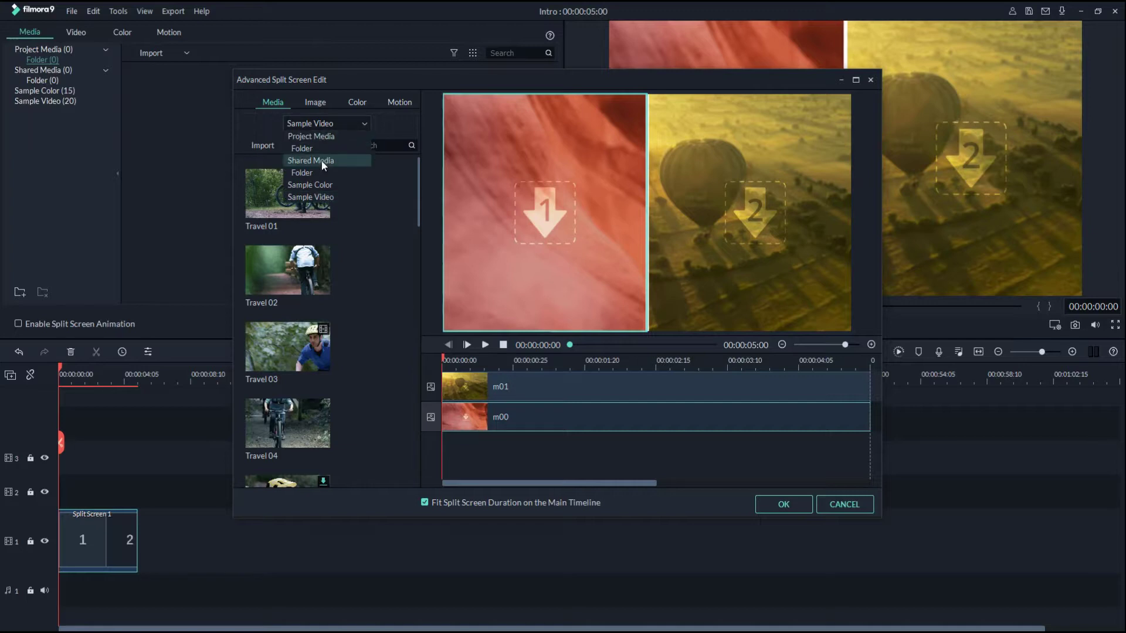
left_click(328, 199)
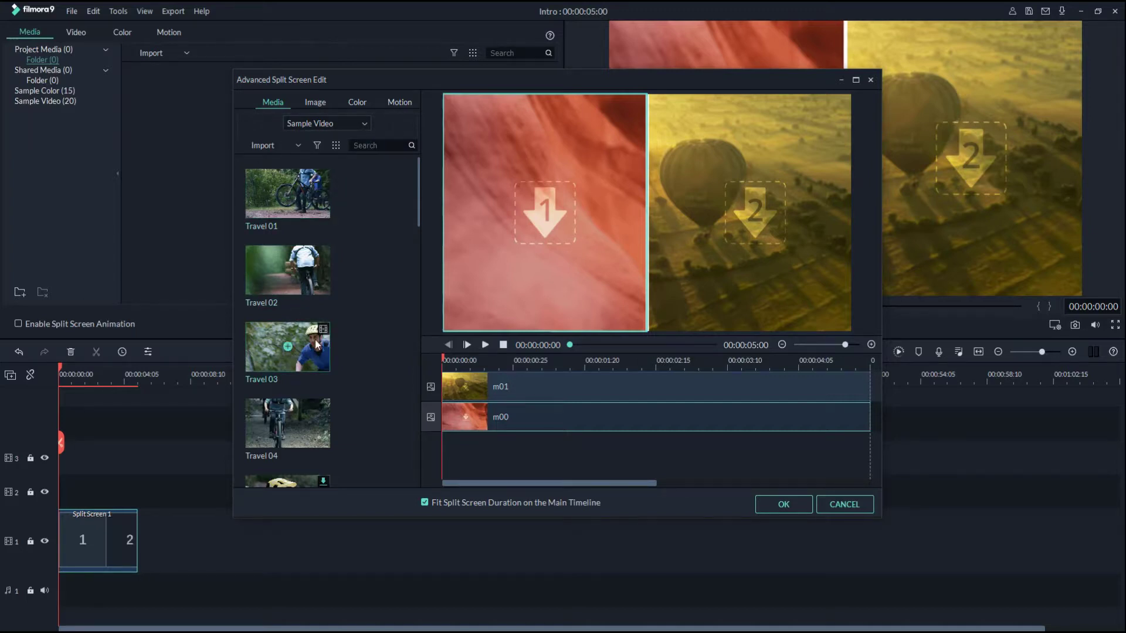
left_click_drag(290, 272, 496, 326)
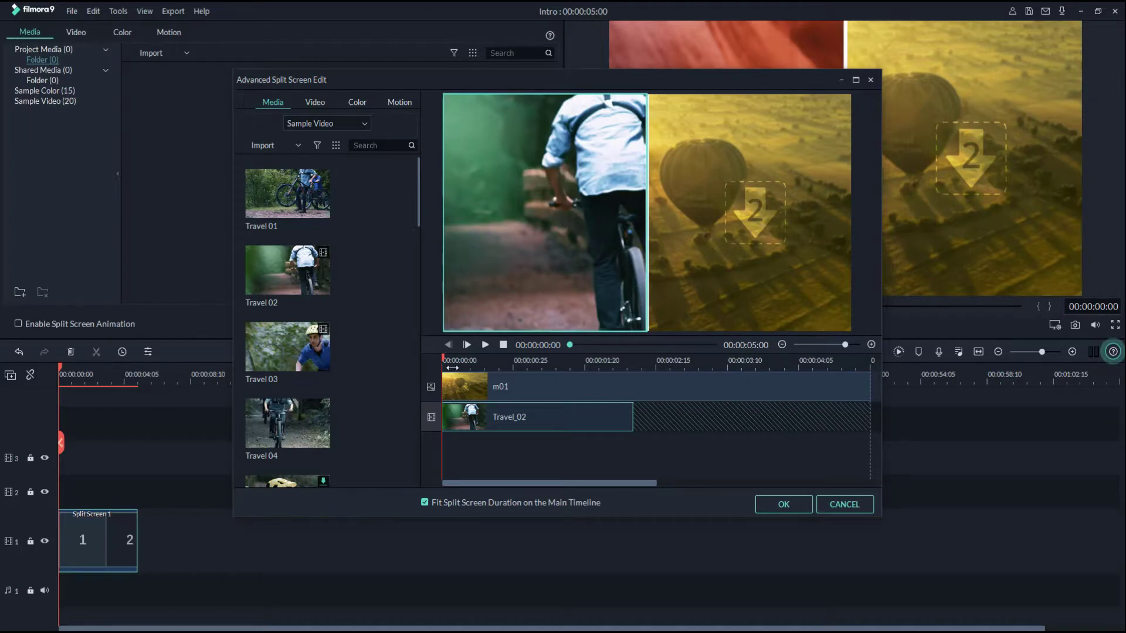
Fill the split screen's second panel with the Travel 01 sample clip and play back the applied result.
left_click(496, 393)
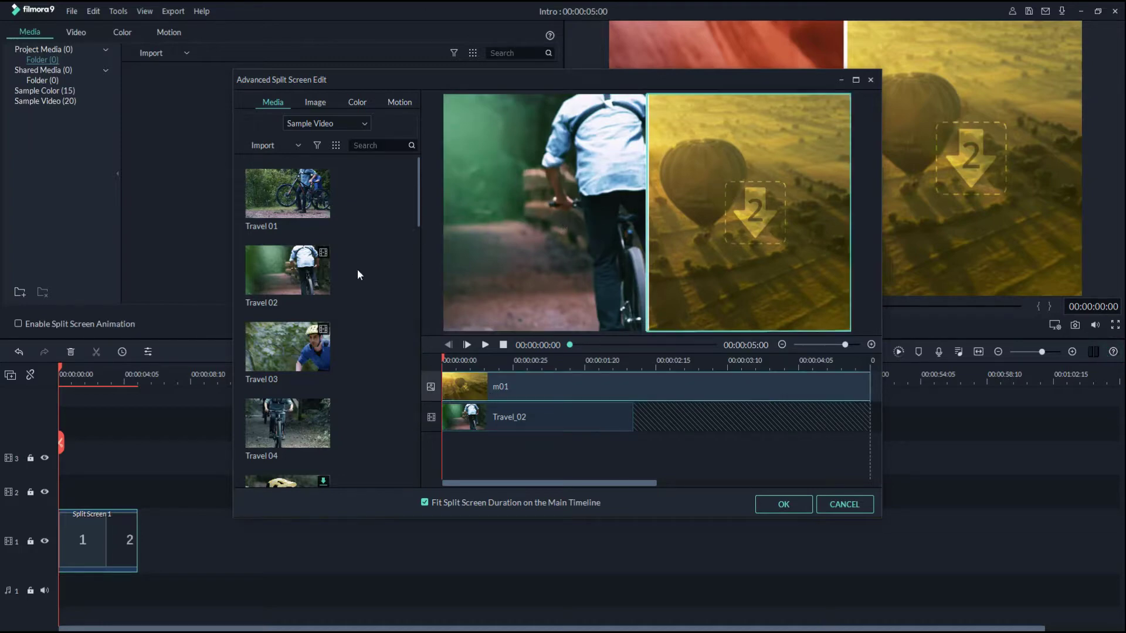
double_click(284, 199)
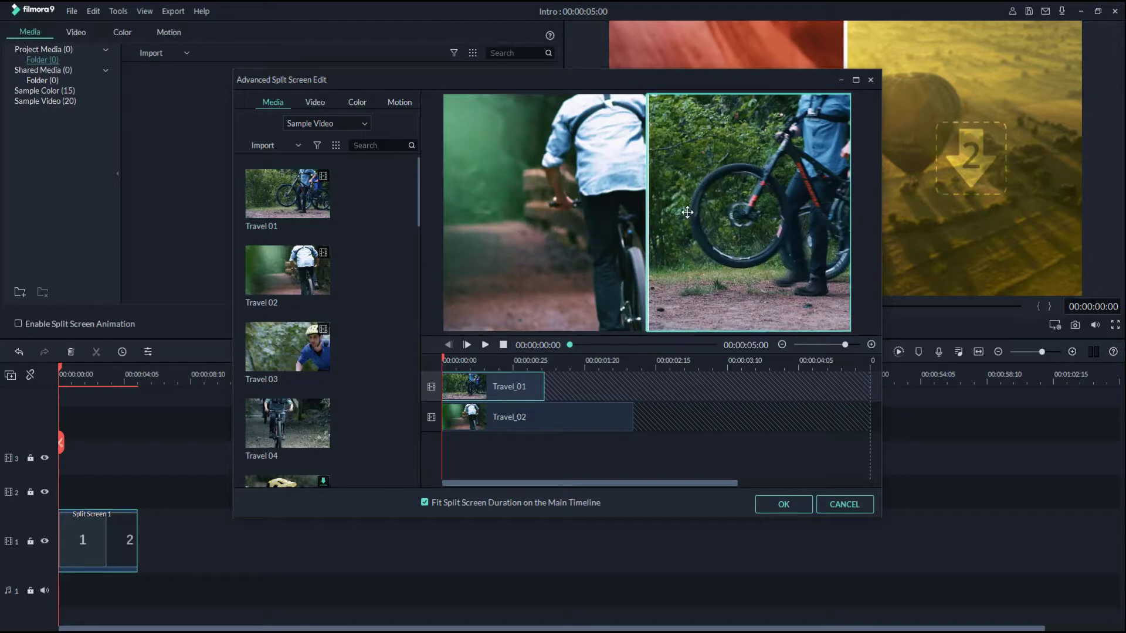
left_click(783, 505)
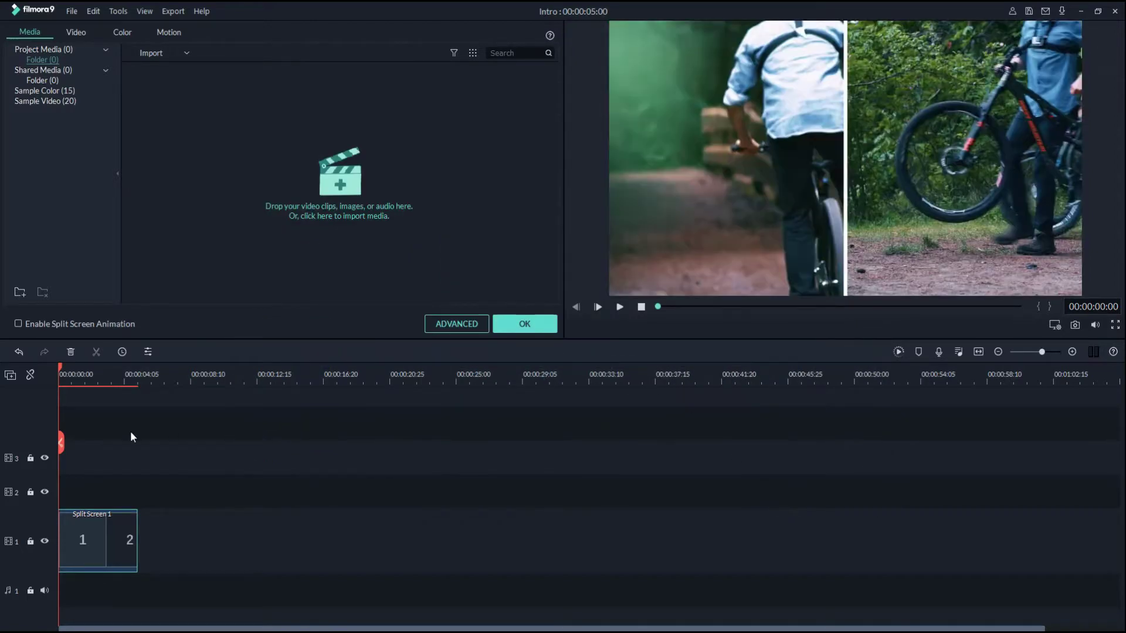
key("space")
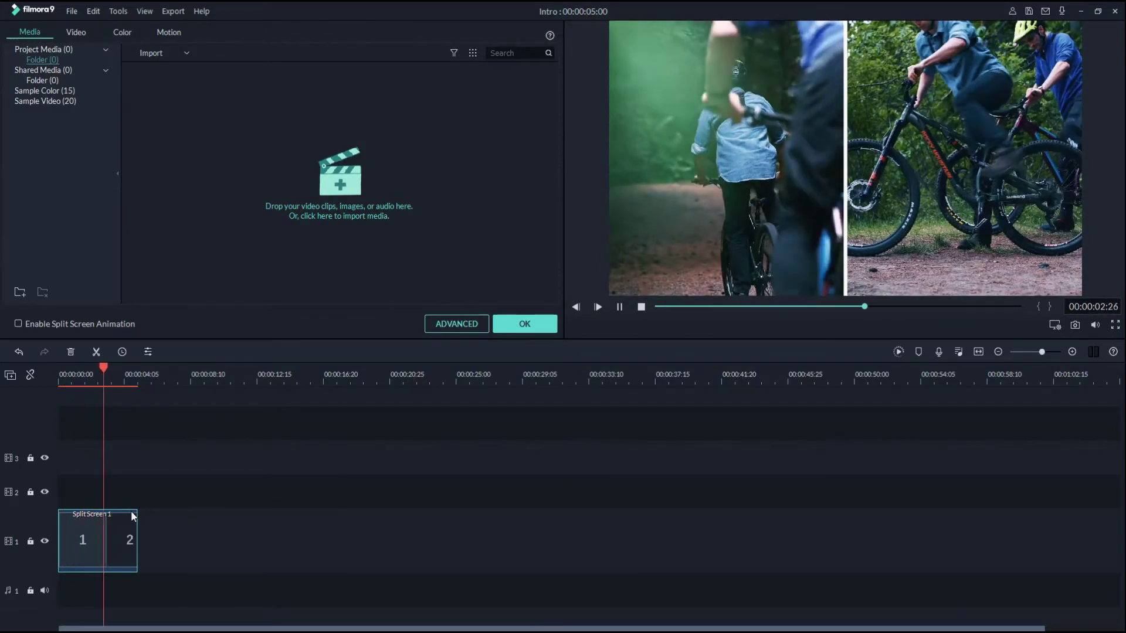
key("space")
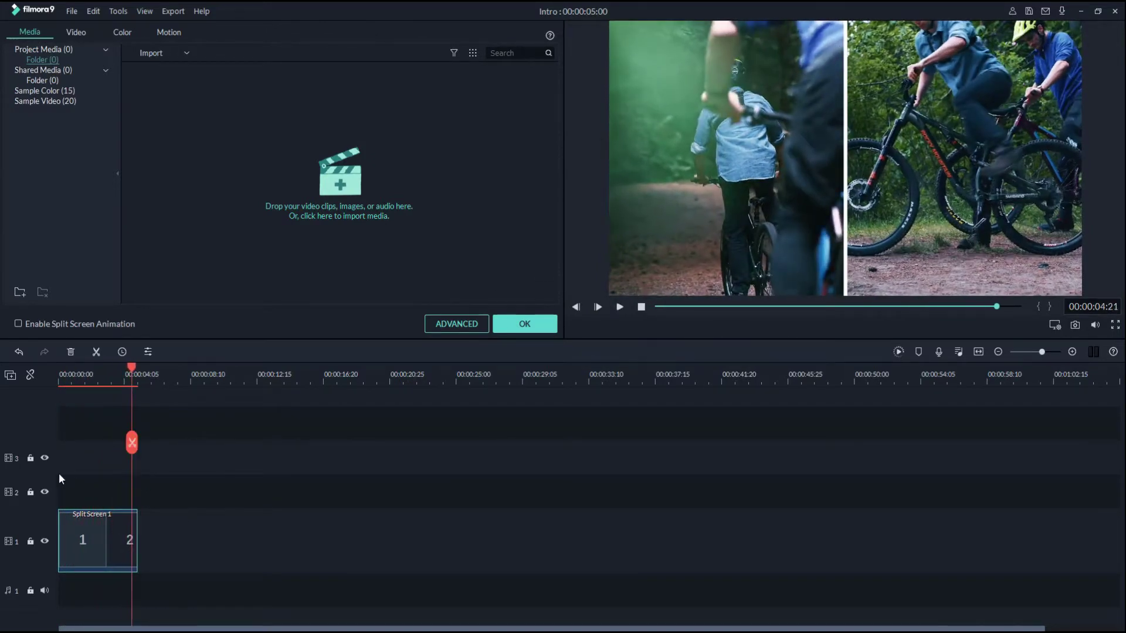
Play the finished two-panel split screen back from the start of the timeline.
left_click_drag(128, 364, 41, 384)
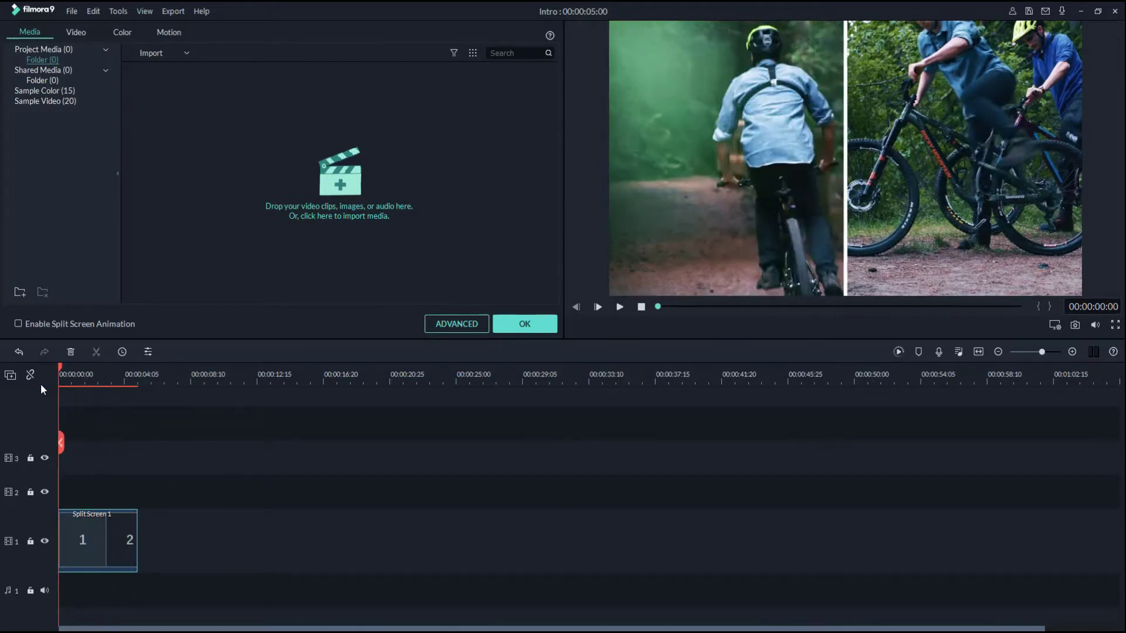
key("space")
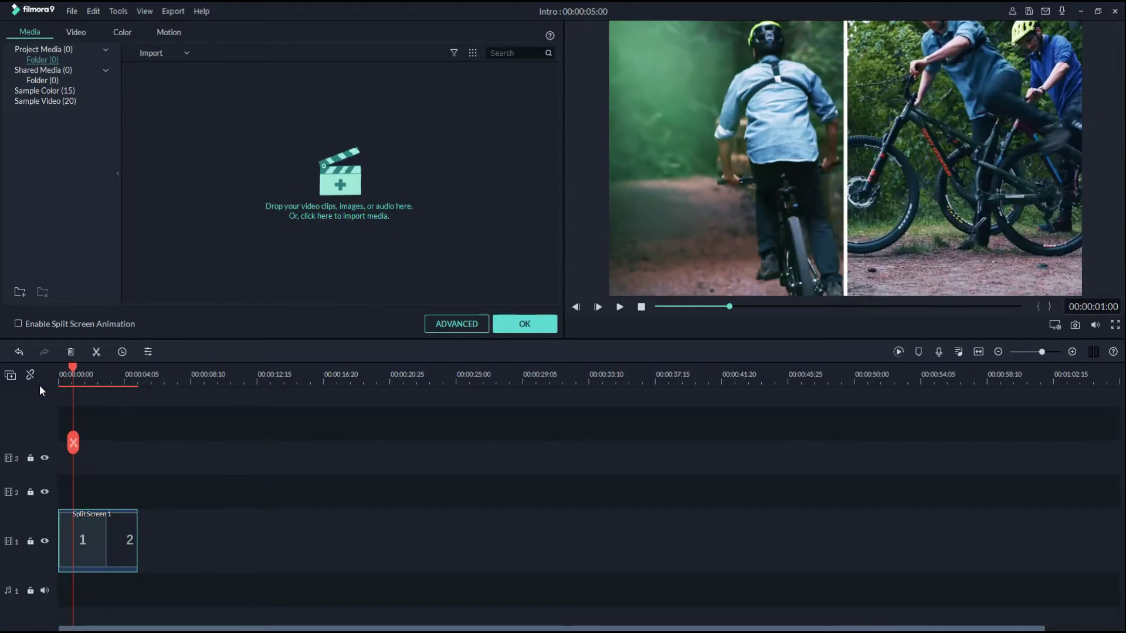
key("space")
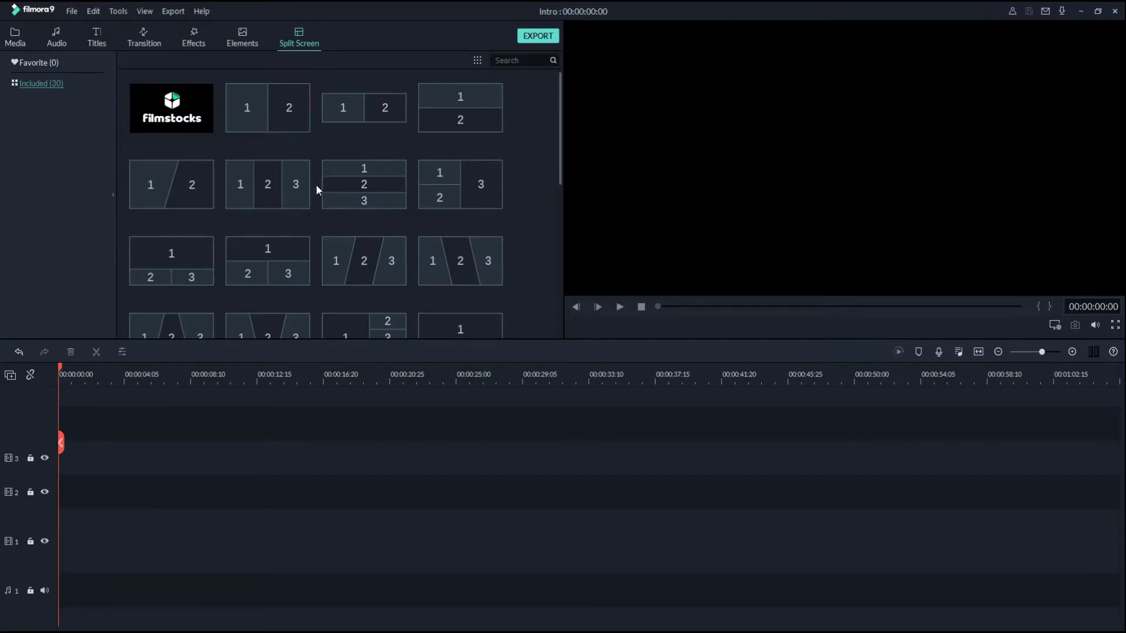
Look through the remaining split-screen layouts, the element library and the included effects.
scroll(315, 187, "down", 3)
scroll(207, 249, "down", 2)
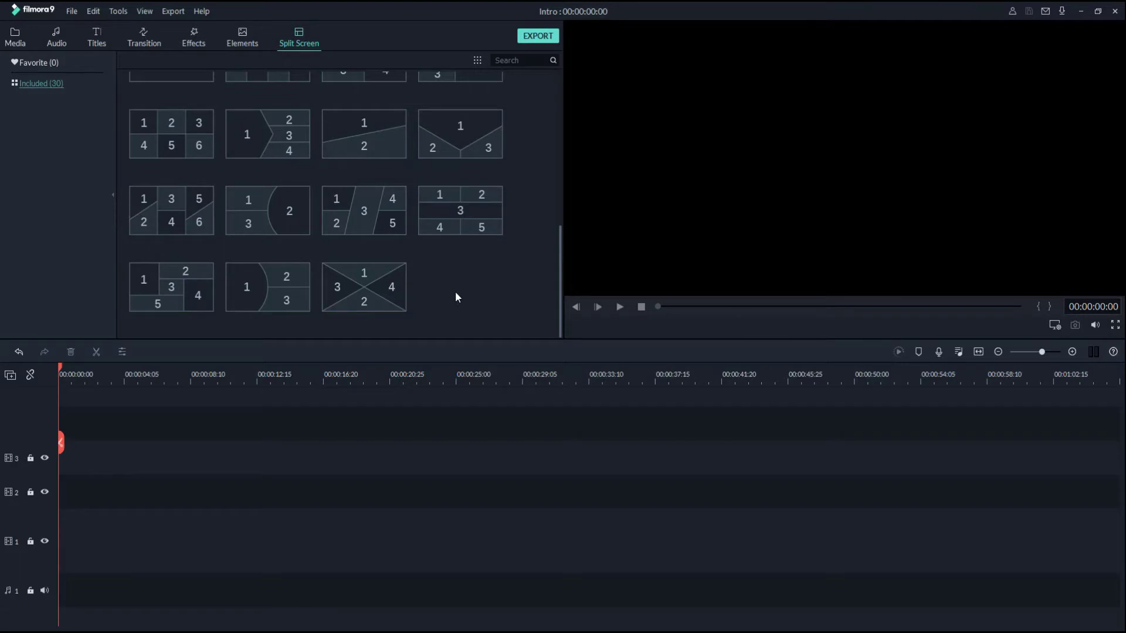
scroll(453, 246, "up", 5)
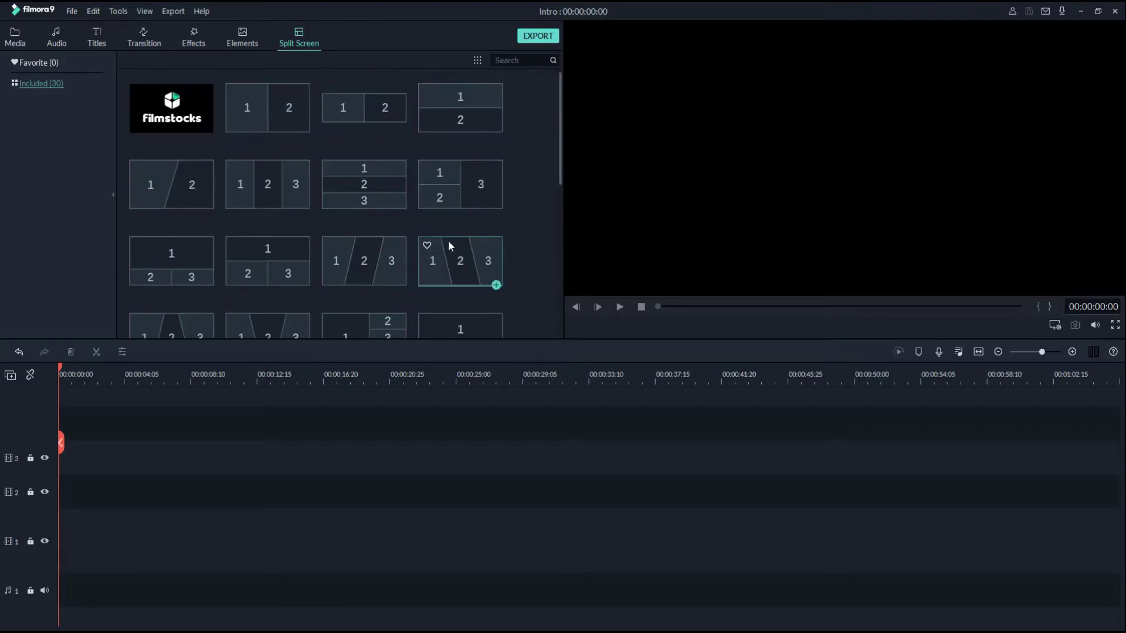
left_click(242, 37)
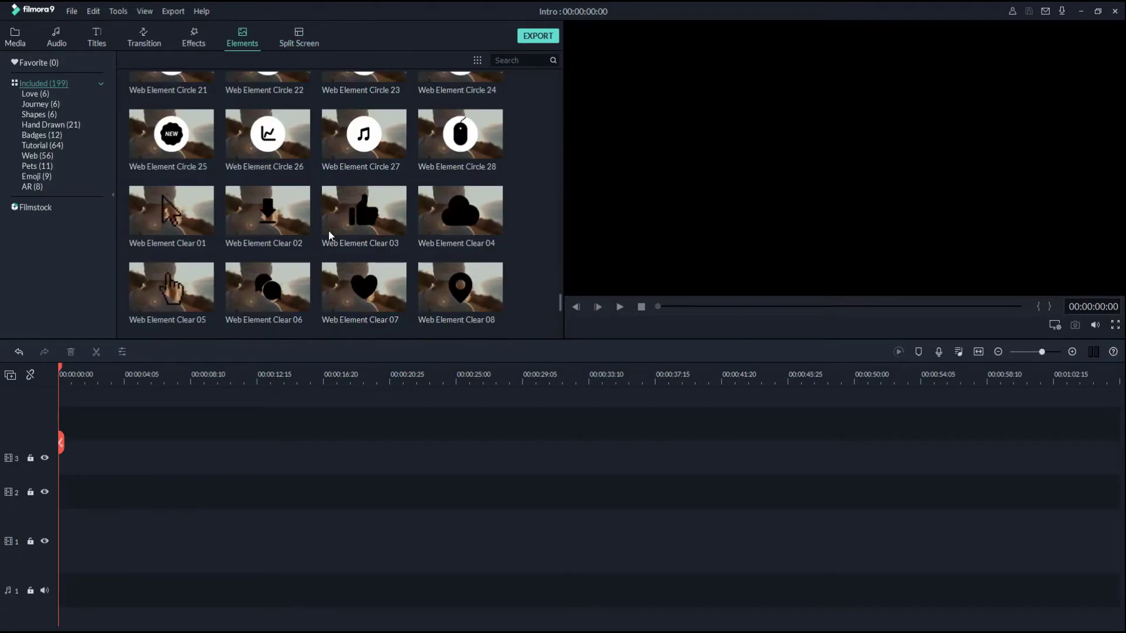
scroll(278, 215, "up", 10)
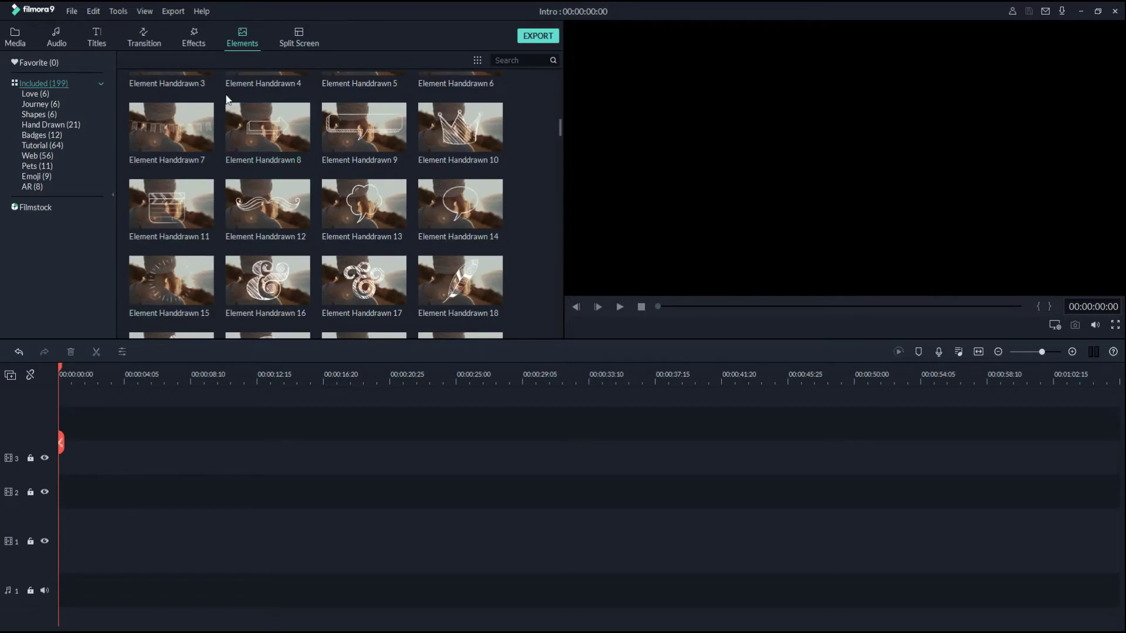
left_click(194, 40)
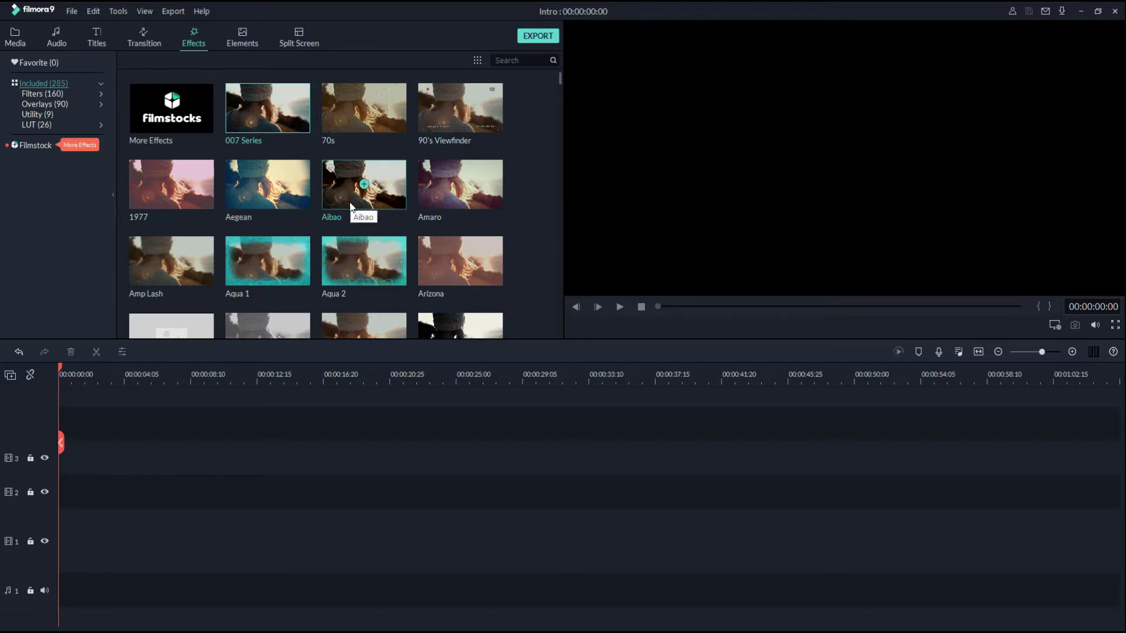
scroll(350, 213, "down", 5)
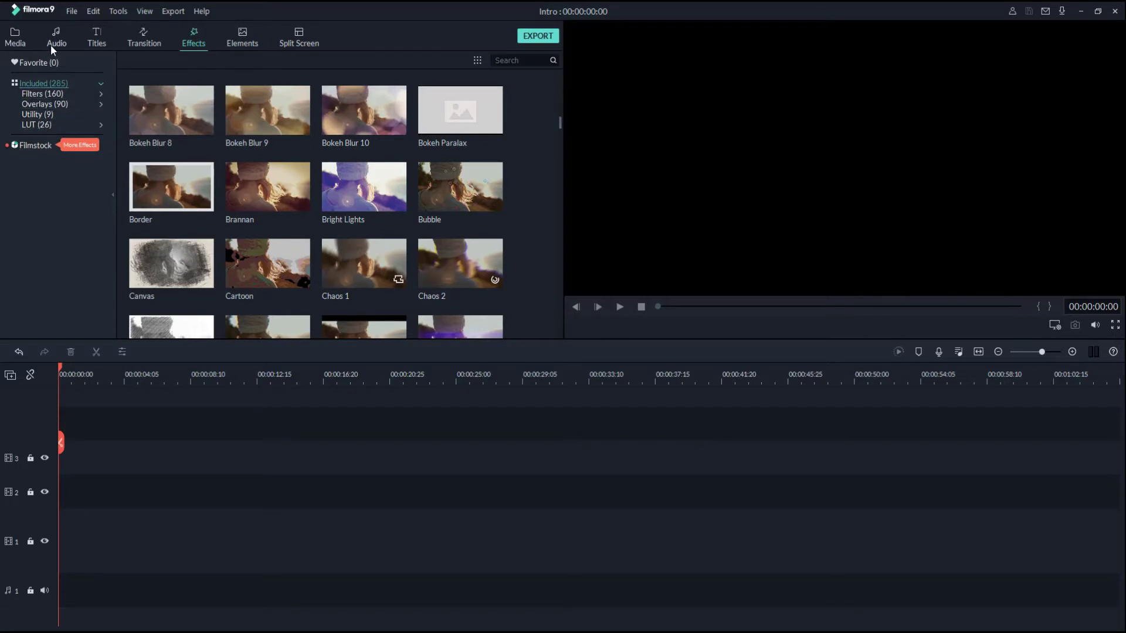
Import IMG_2952.MOV from the Simple INTRO folder into the Shared Media folder and add it to the first video track.
left_click(17, 41)
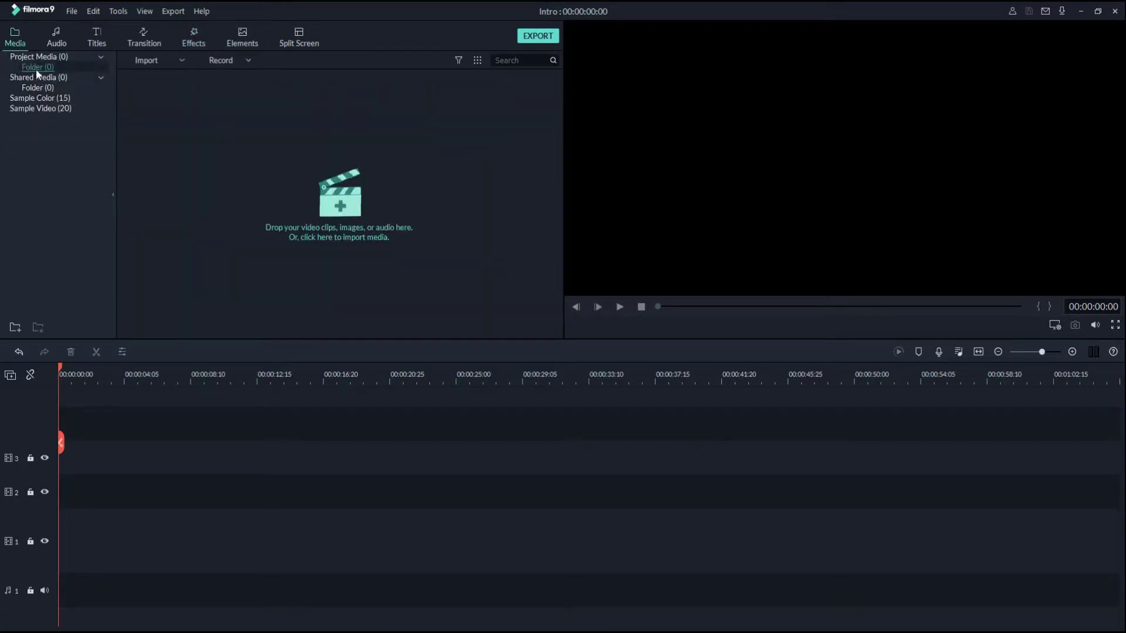
left_click(36, 79)
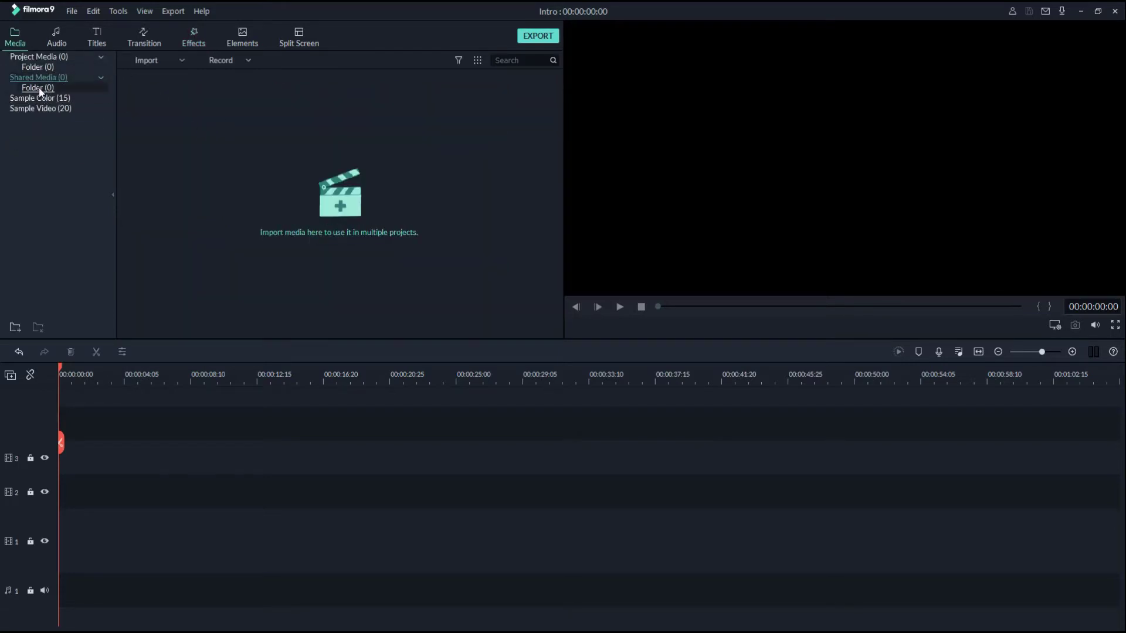
key("alt+Tab")
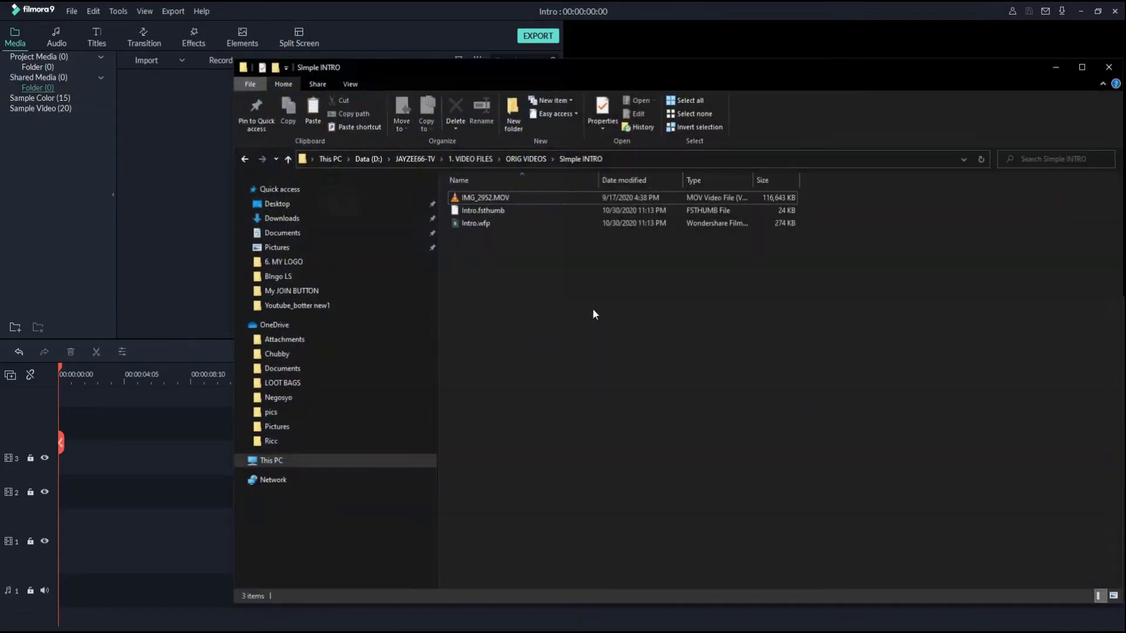
left_click_drag(485, 196, 201, 264)
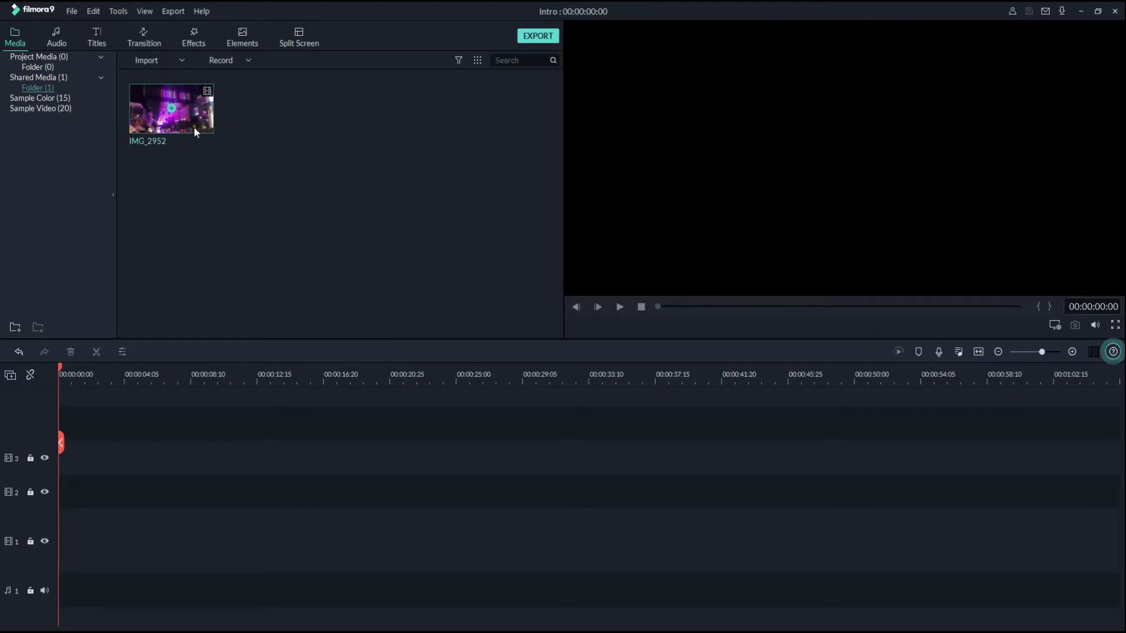
left_click(172, 113)
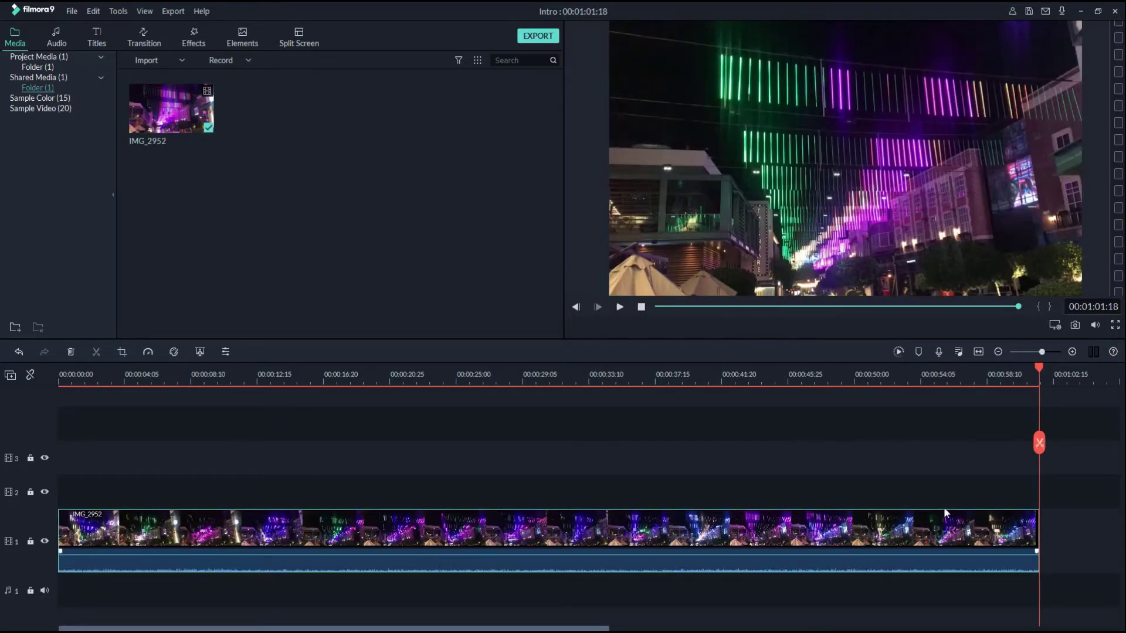
Preview the Bright Lights effect and lower the IMG_2952 clip's audio volume to -58 dB.
left_click(194, 39)
left_click(350, 201)
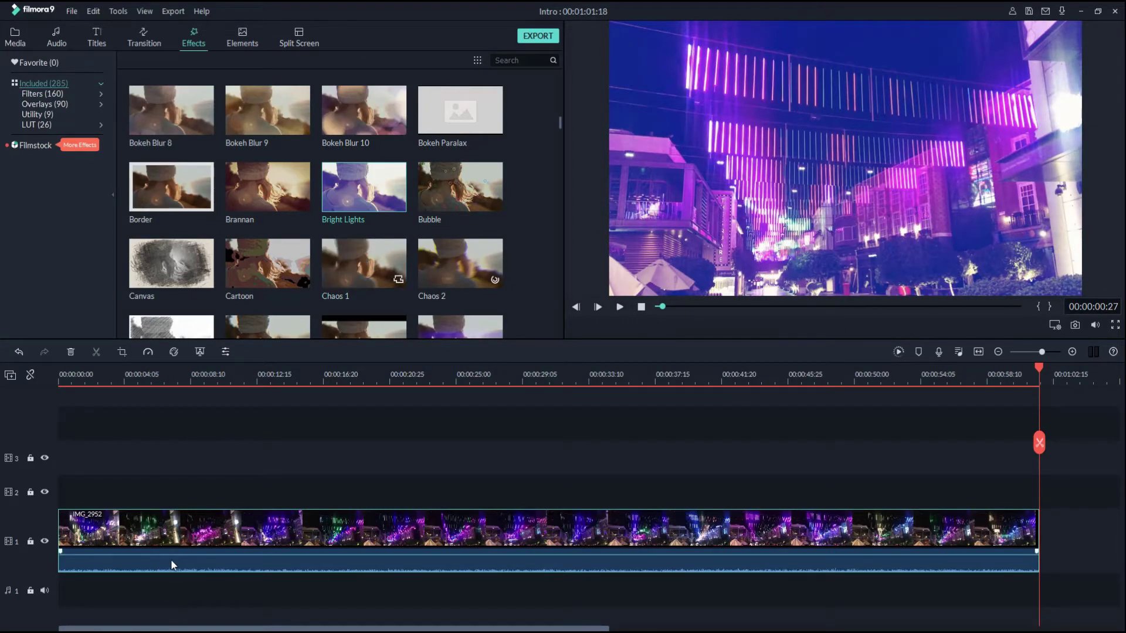
left_click_drag(170, 557, 170, 567)
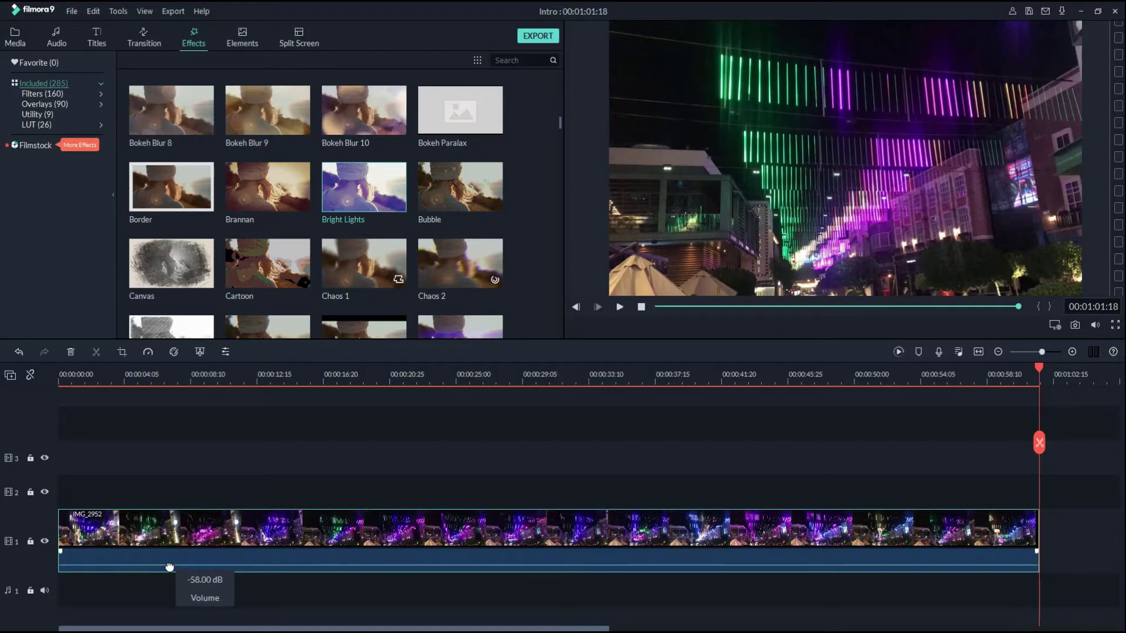
Preview the Bubble, Brannan, Cartoon, Chaos 1, Cinema 21:9 and Cinematic Flares 3 effects on the street footage.
left_click(478, 201)
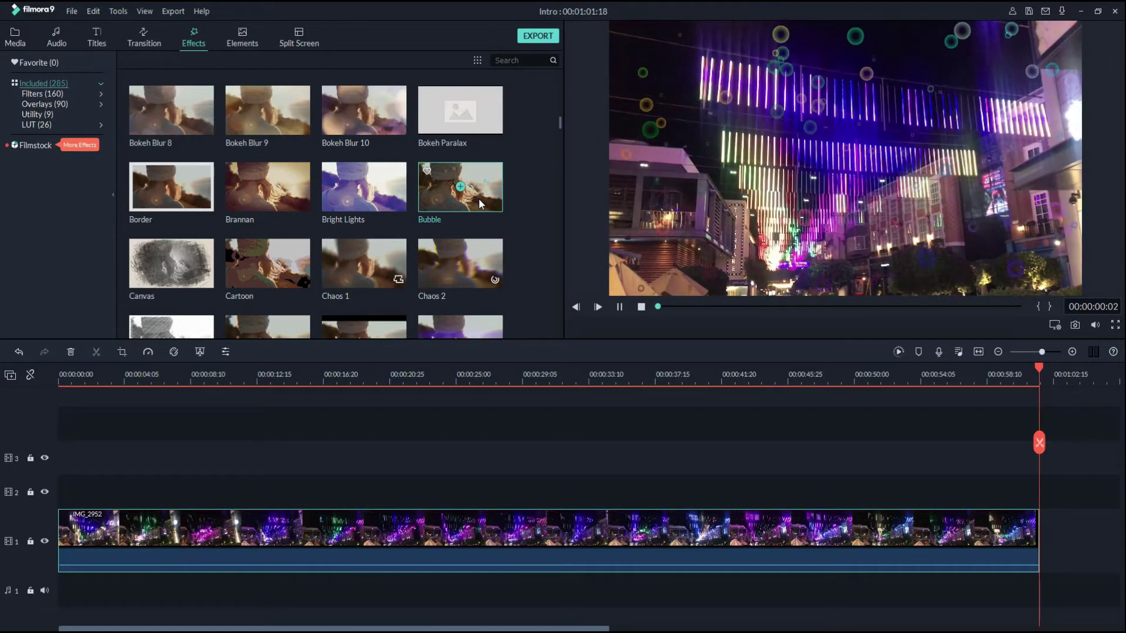
left_click(297, 206)
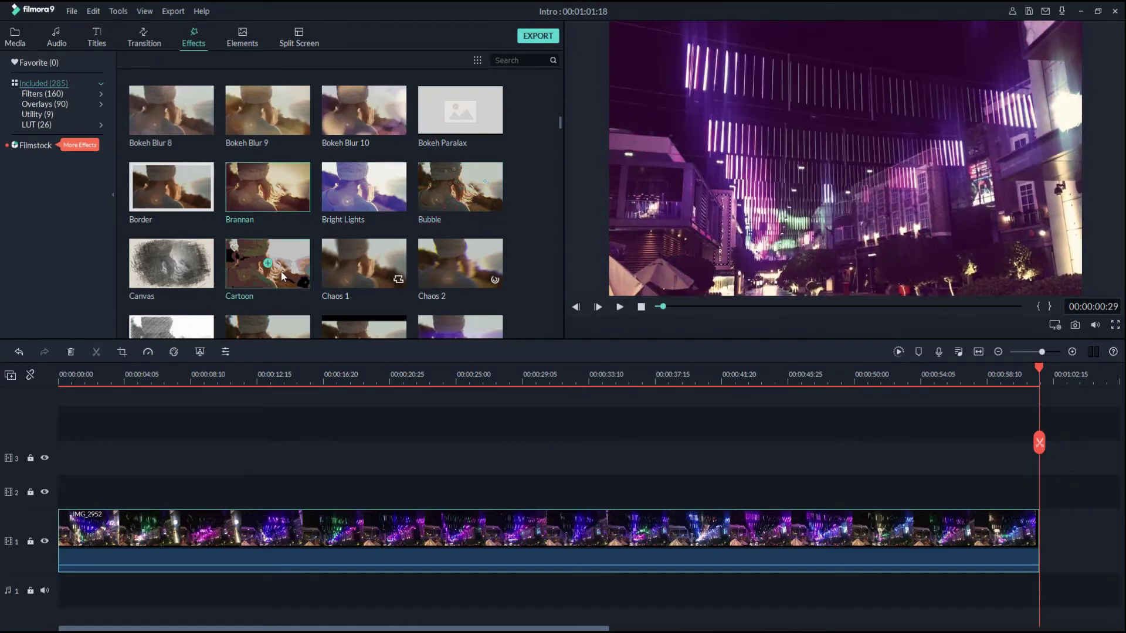
left_click(282, 275)
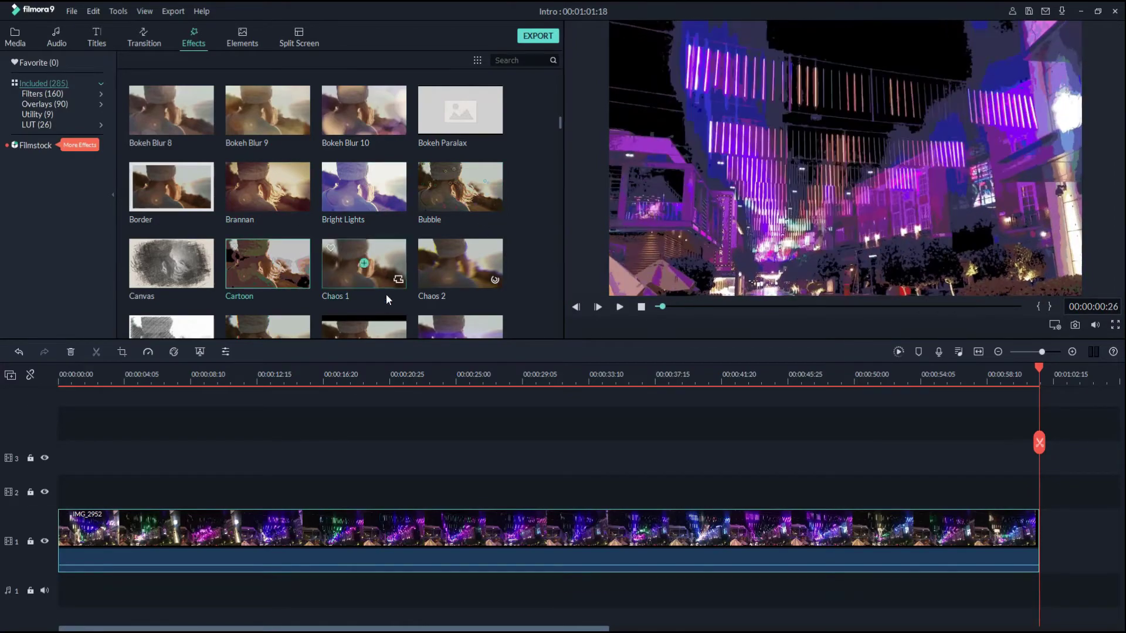
left_click(380, 278)
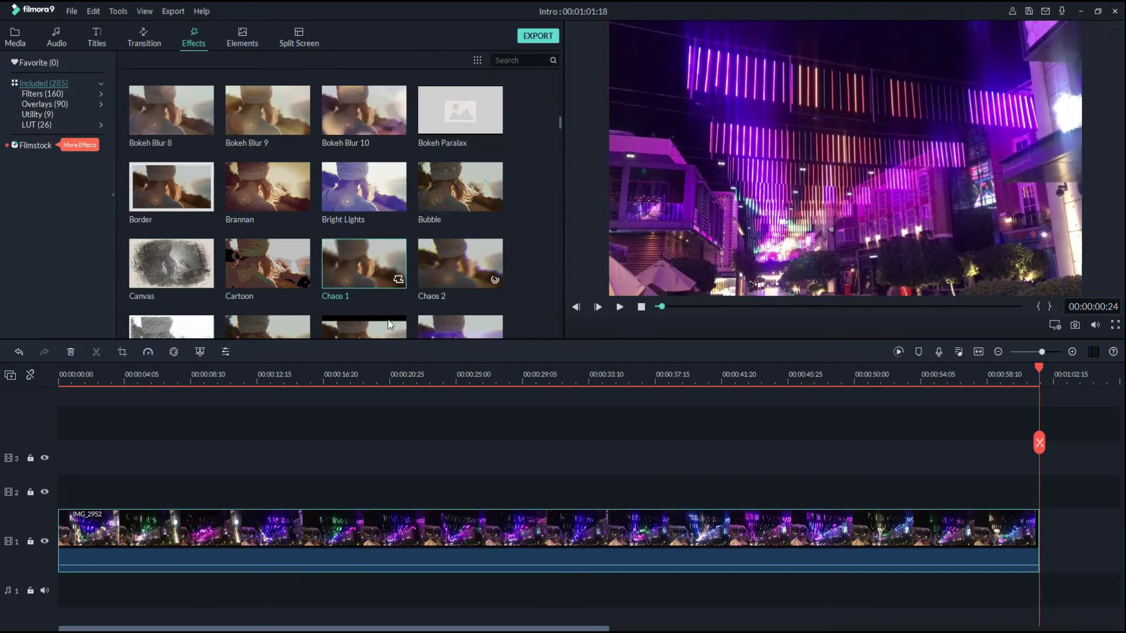
left_click(382, 325)
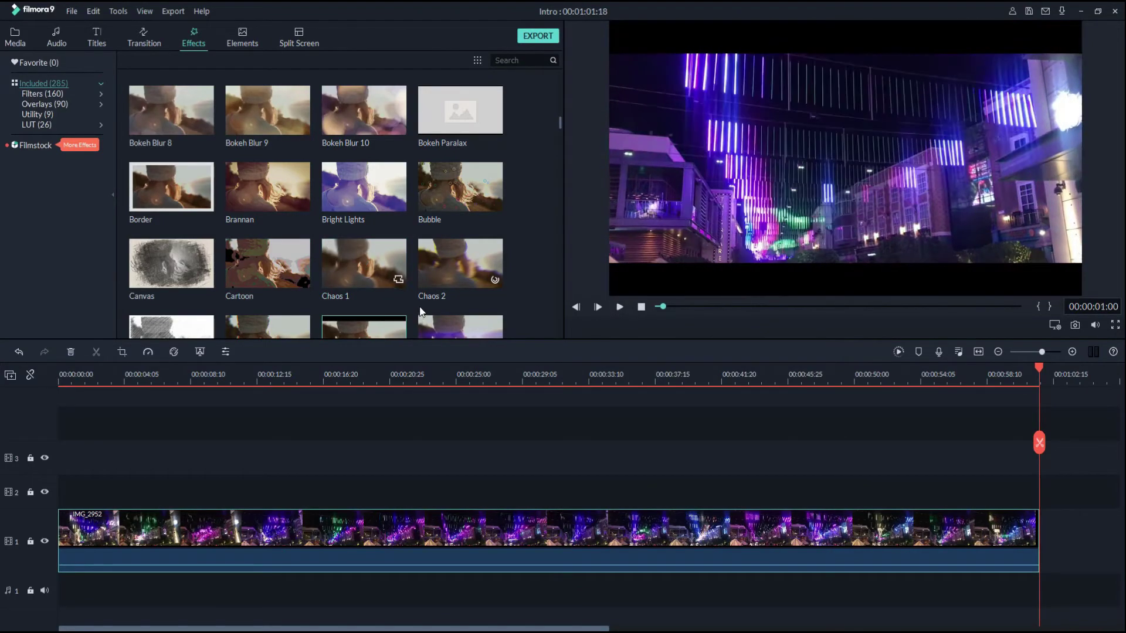
scroll(414, 300, "down", 3)
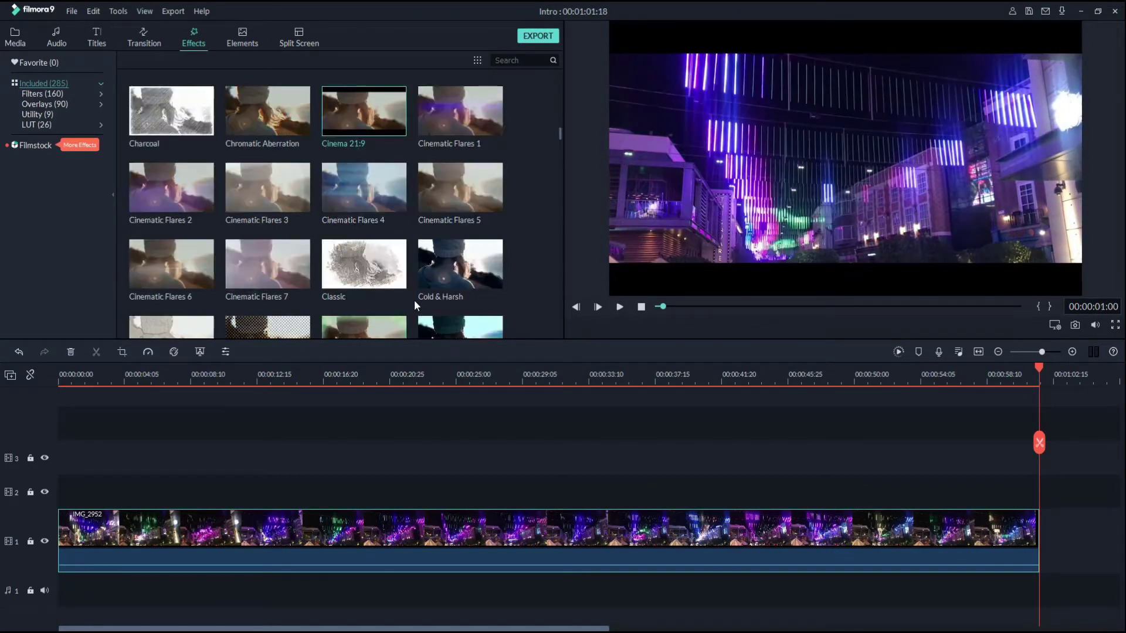
left_click(268, 201)
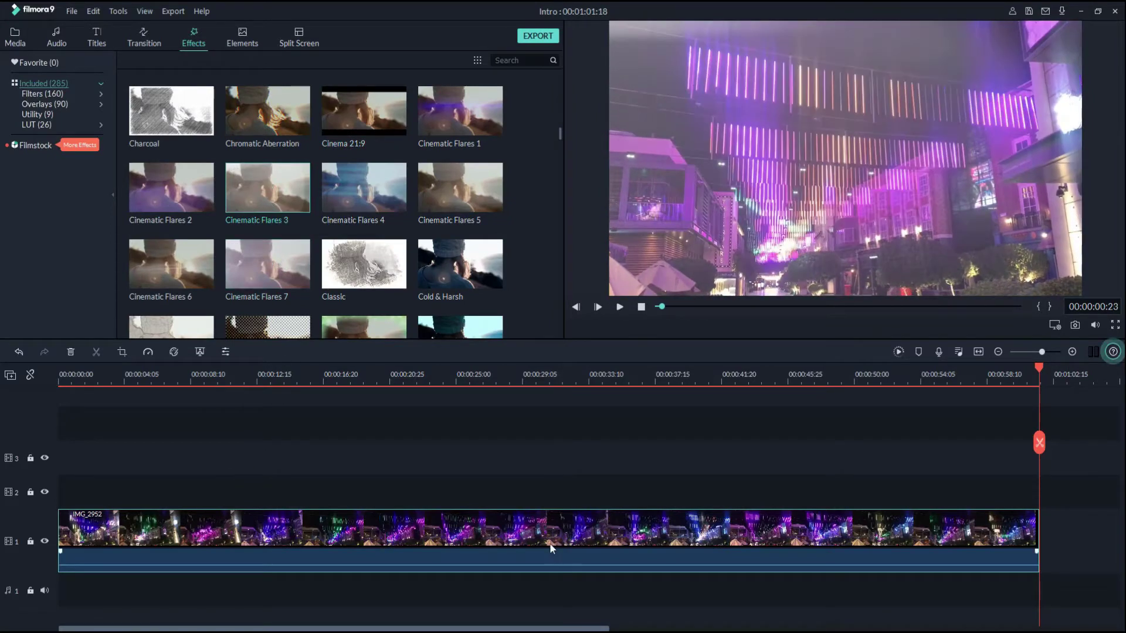
Bring up the beginning of the transition library and delete the IMG_2952 clip from the timeline.
left_click(142, 39)
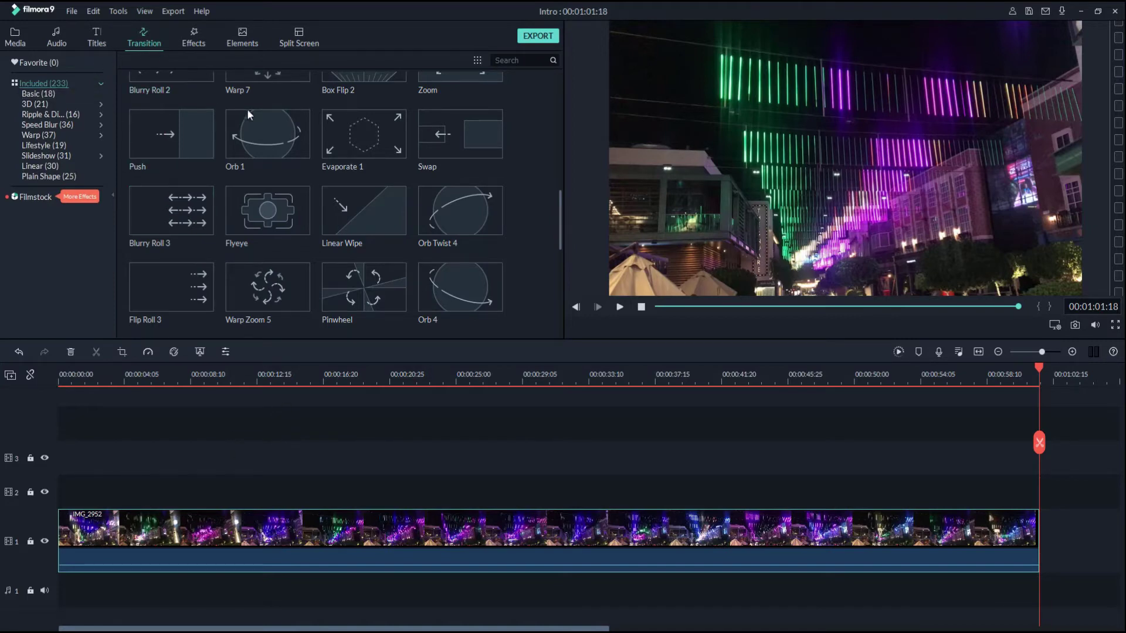
scroll(546, 245, "up", 5)
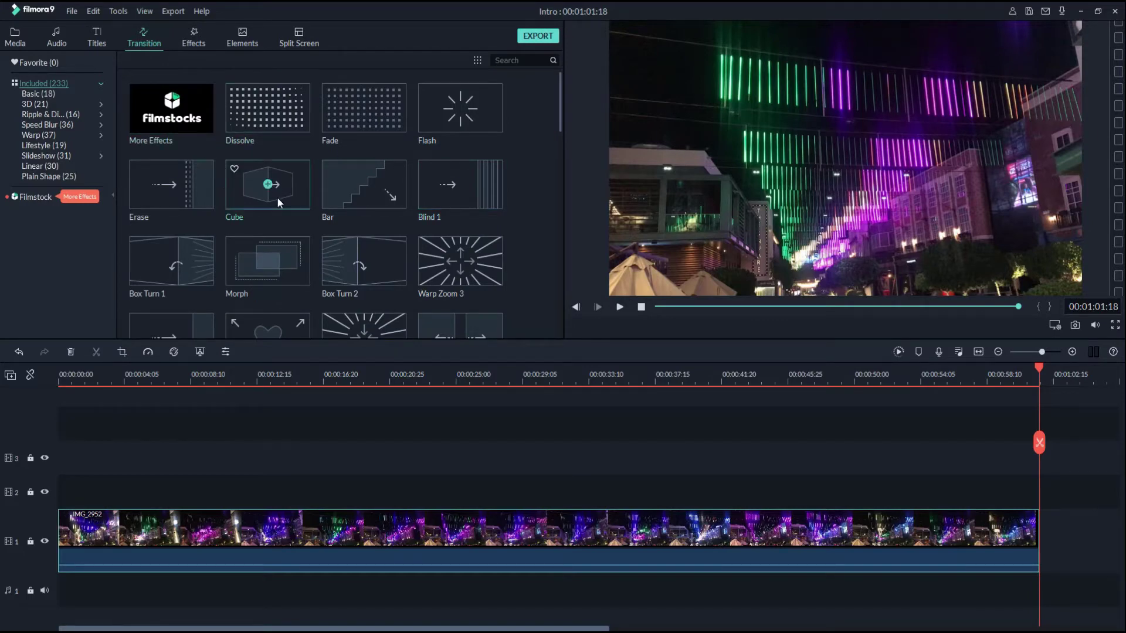
key("Delete")
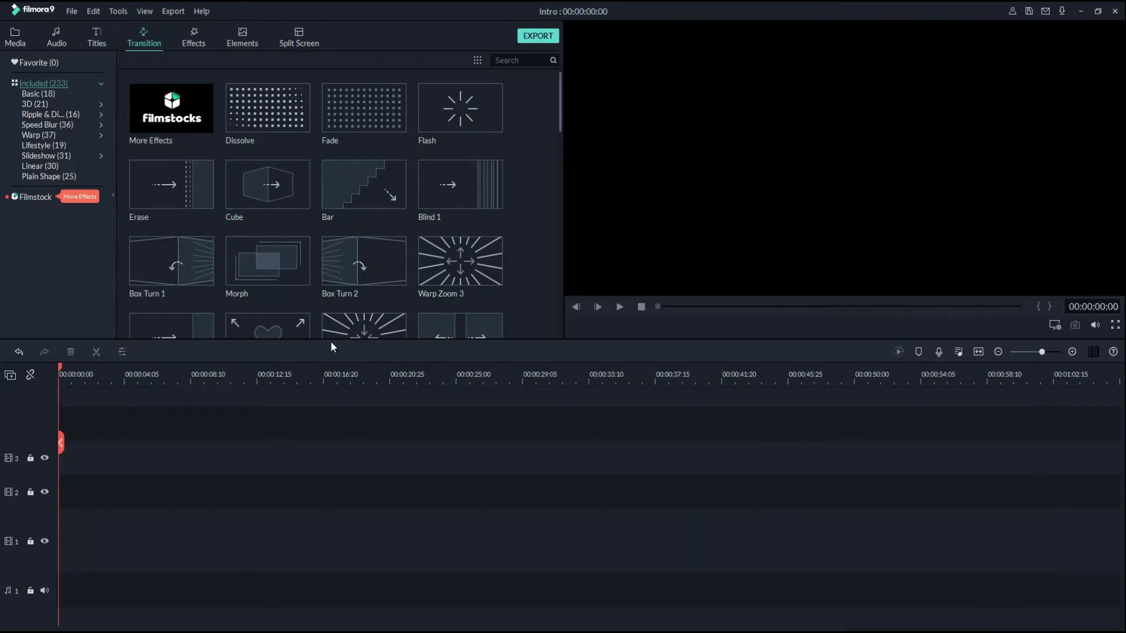
Preview the Cube, Bar, Undulating, Colour Distance and Wormhole 5 transitions.
left_click(286, 188)
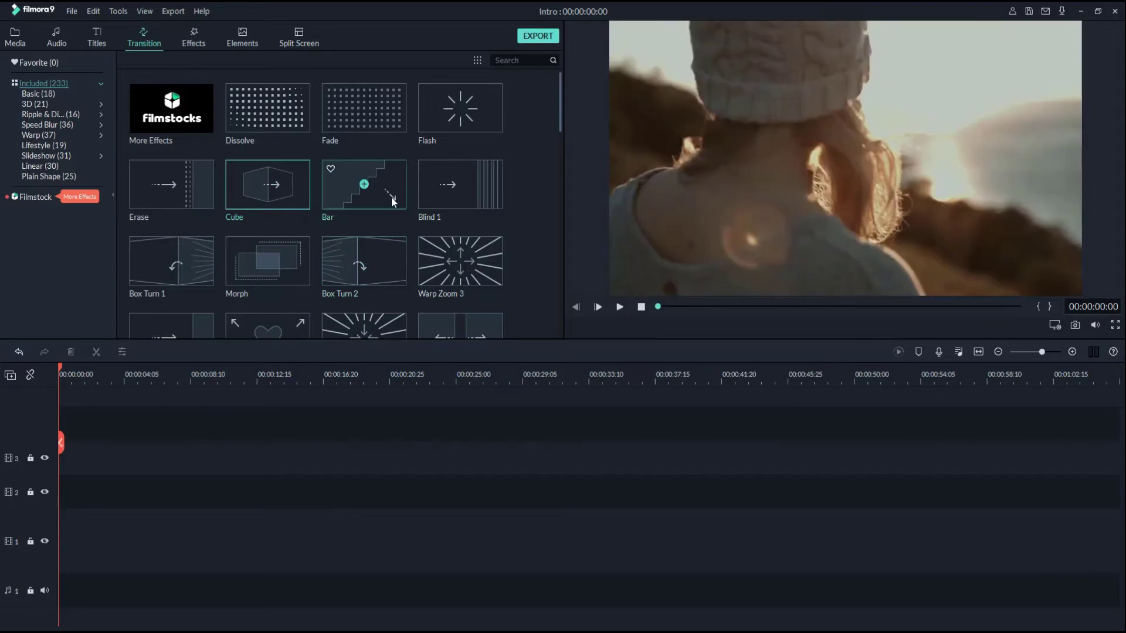
left_click(385, 190)
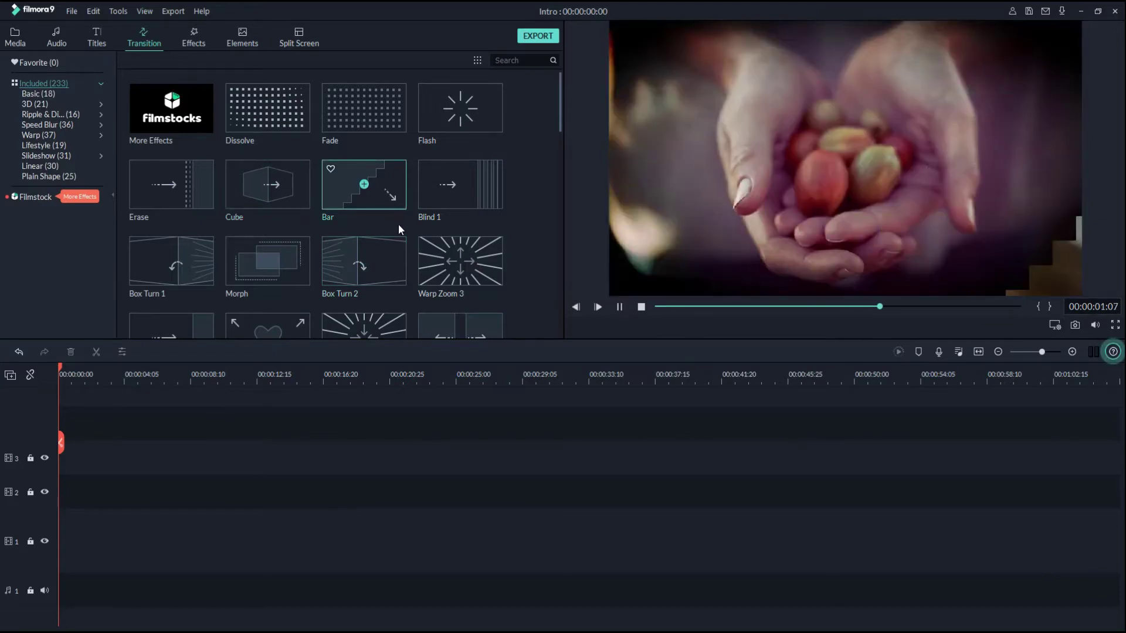
scroll(403, 266, "down", 3)
scroll(402, 261, "down", 10)
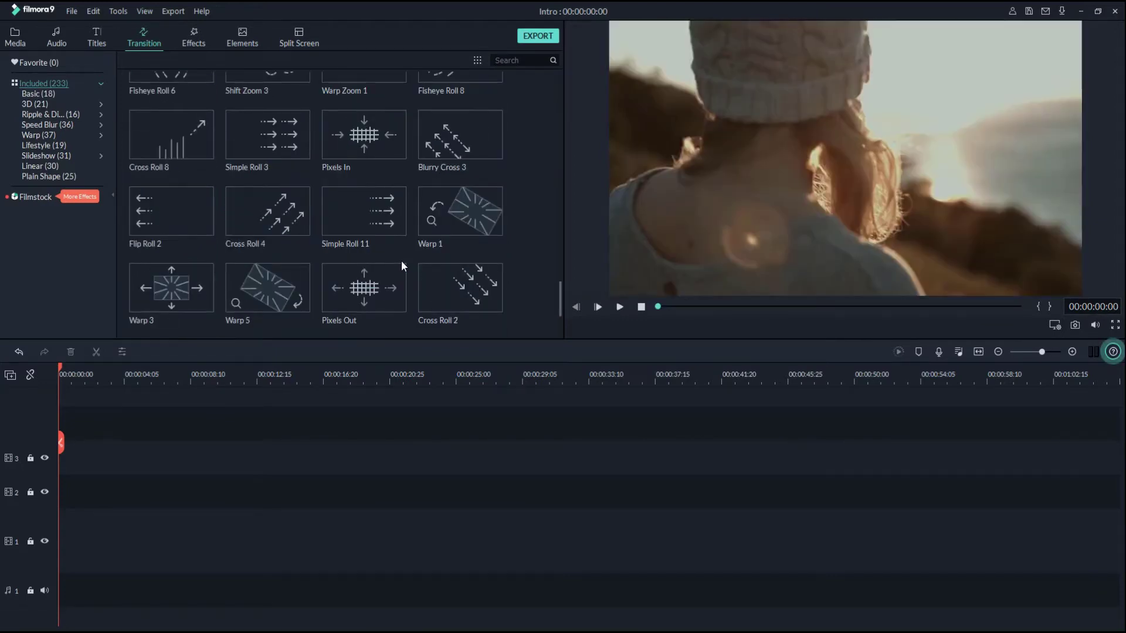
left_click(301, 223)
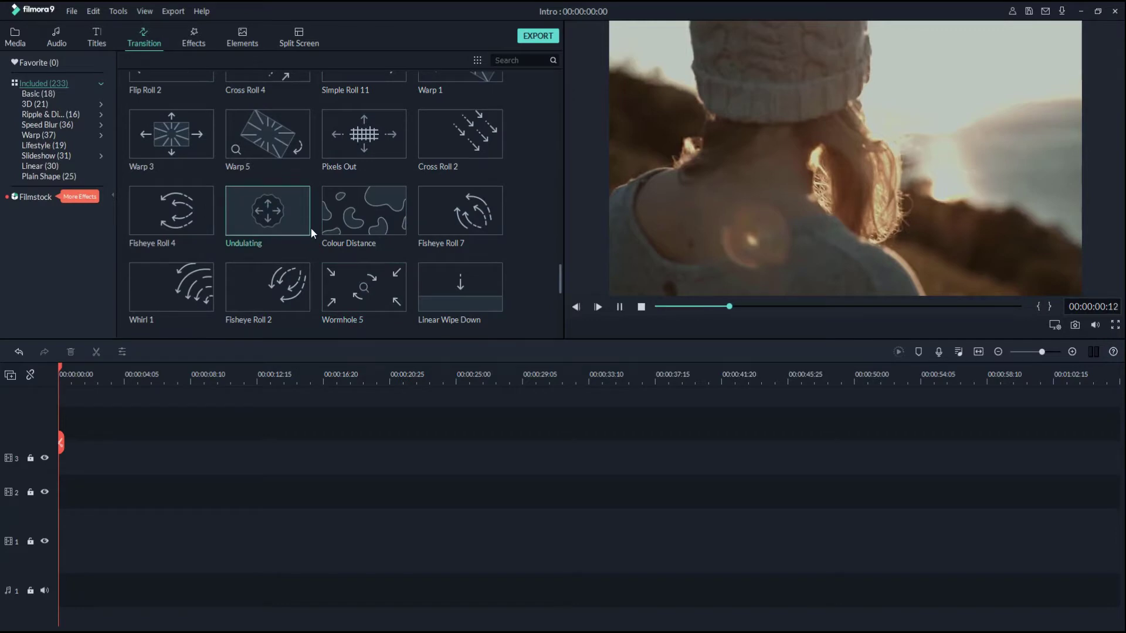
left_click(383, 217)
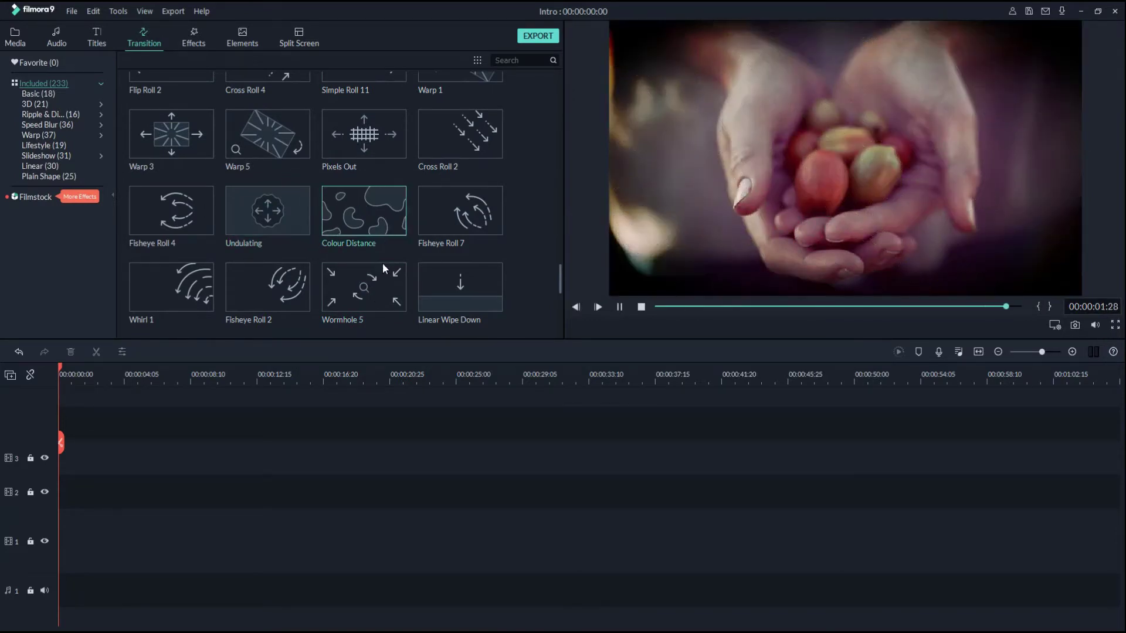
left_click(376, 286)
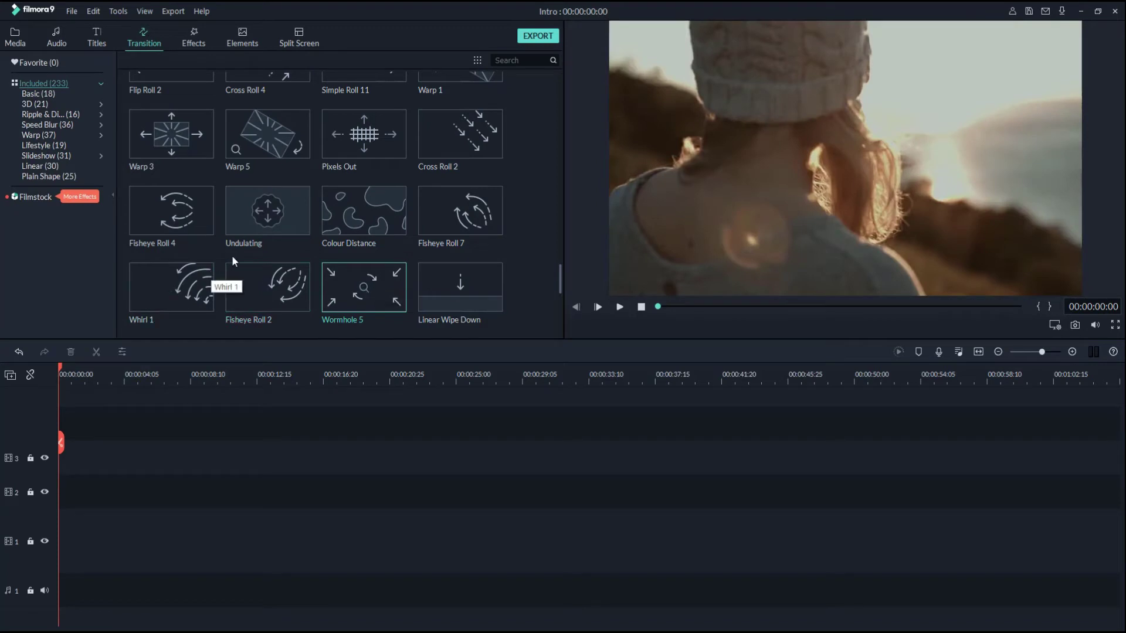
Look through the title templates and preview Title 1.
left_click(100, 38)
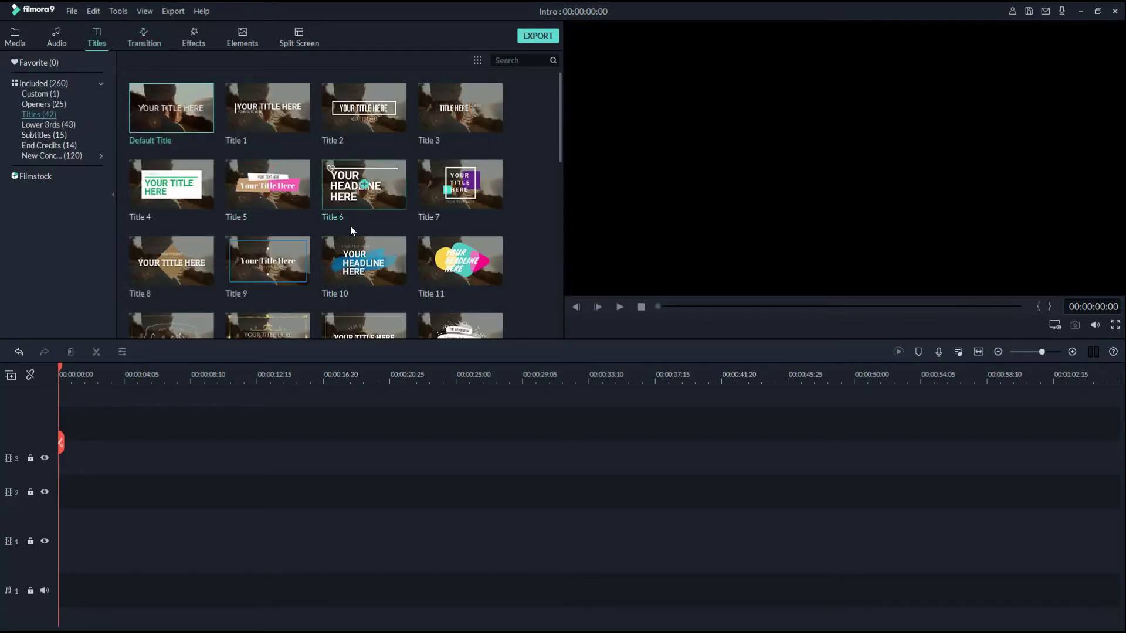
scroll(393, 230, "down", 10)
scroll(394, 231, "up", 10)
left_click(290, 119)
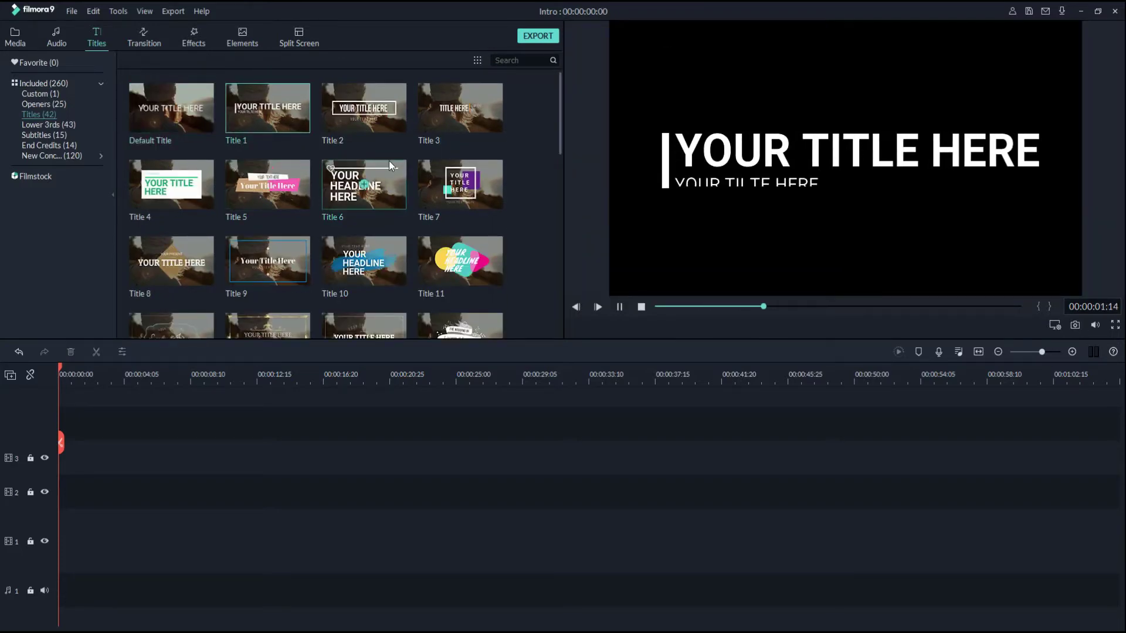
left_click(770, 166)
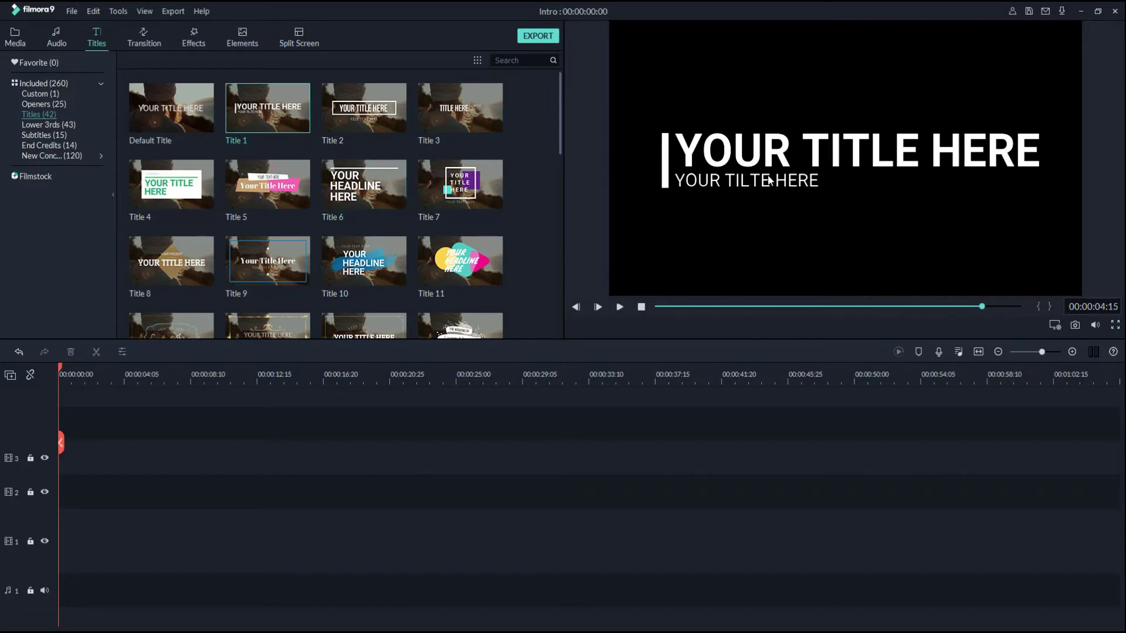
Preview the Title 2 template, add it at the start of video track 1 and play it from the beginning.
left_click(386, 118)
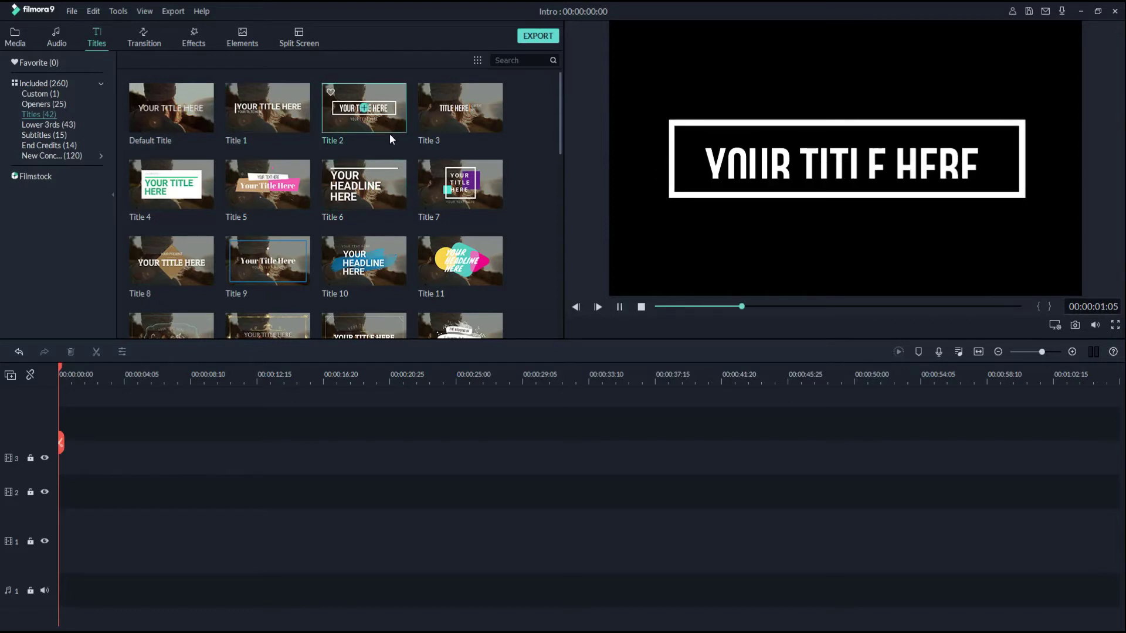
left_click(363, 109)
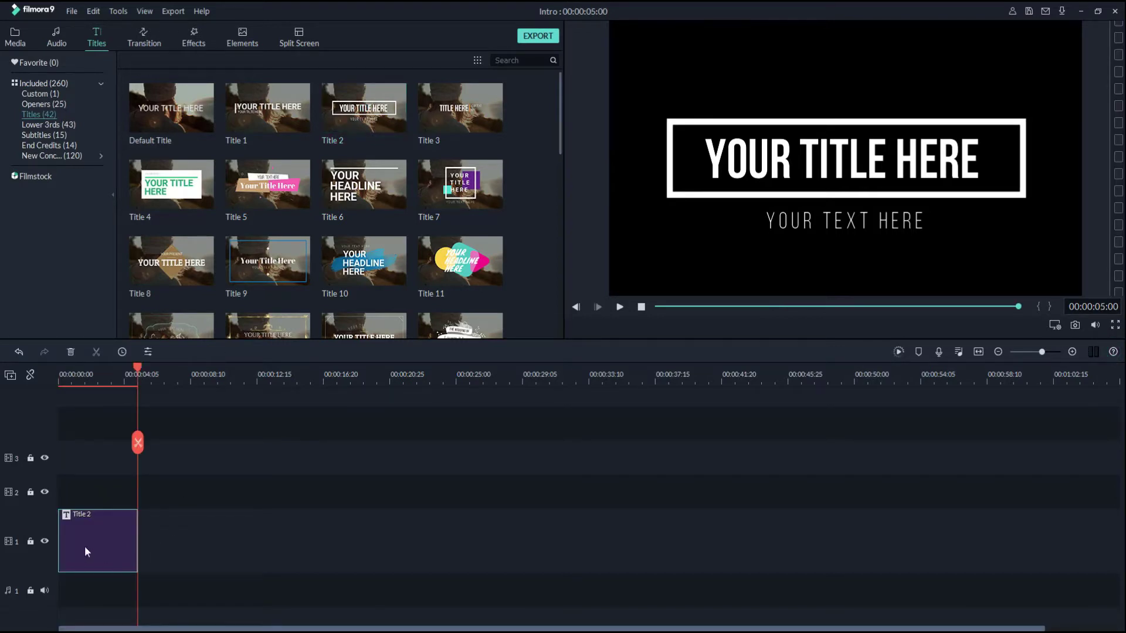
left_click_drag(139, 369, 52, 394)
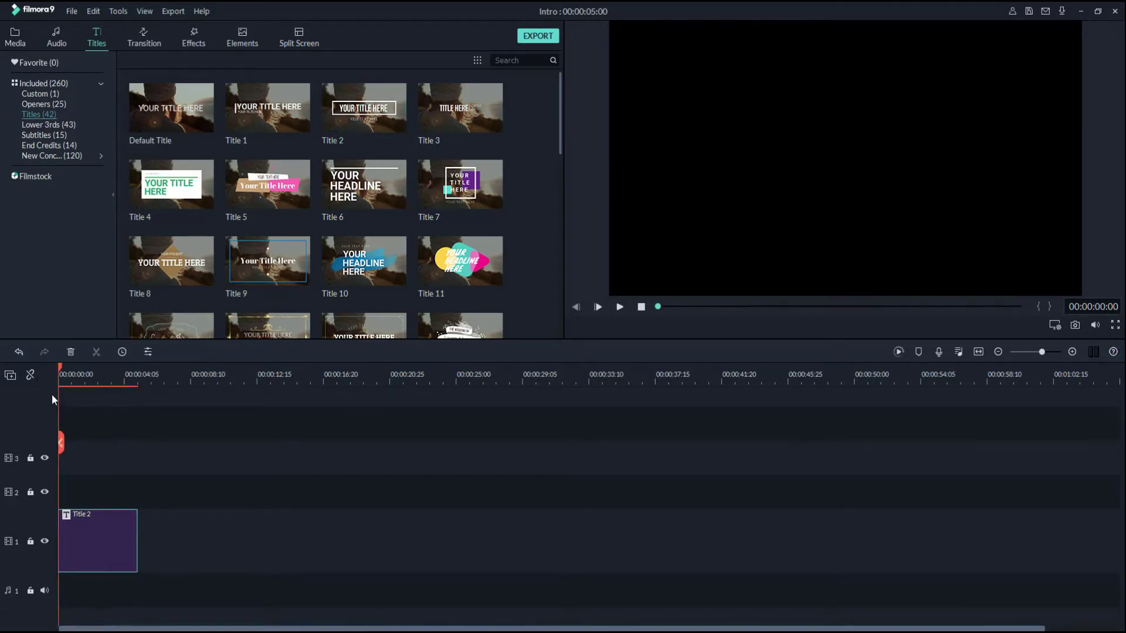
key("space")
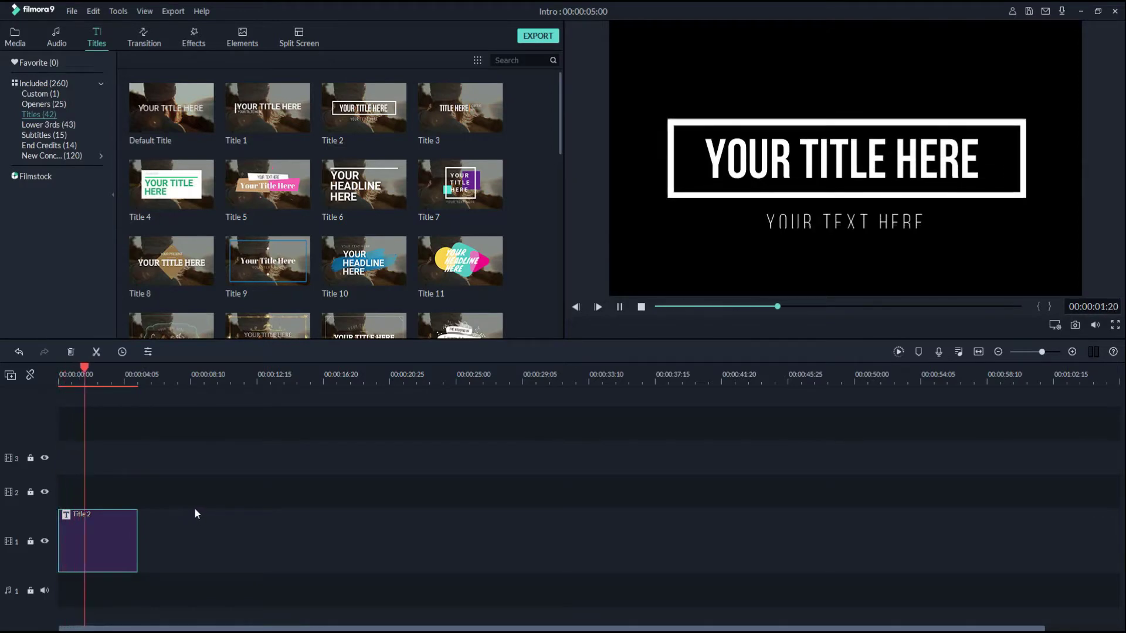
key("space")
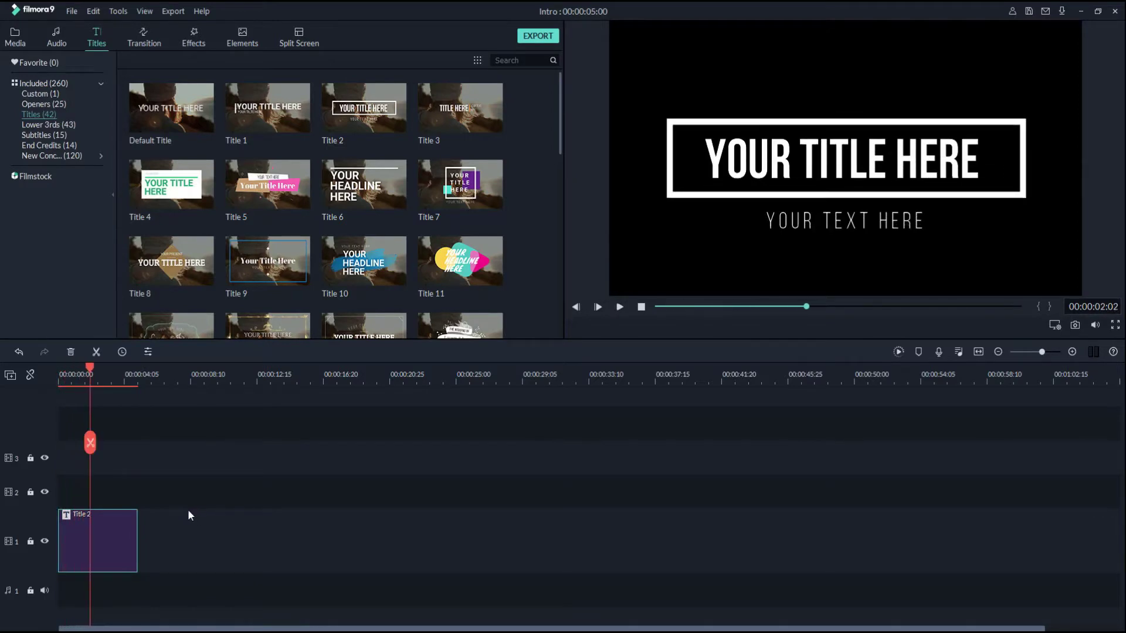
Replace the main heading text of the Title 2 clip with JAYZEE.
double_click(108, 537)
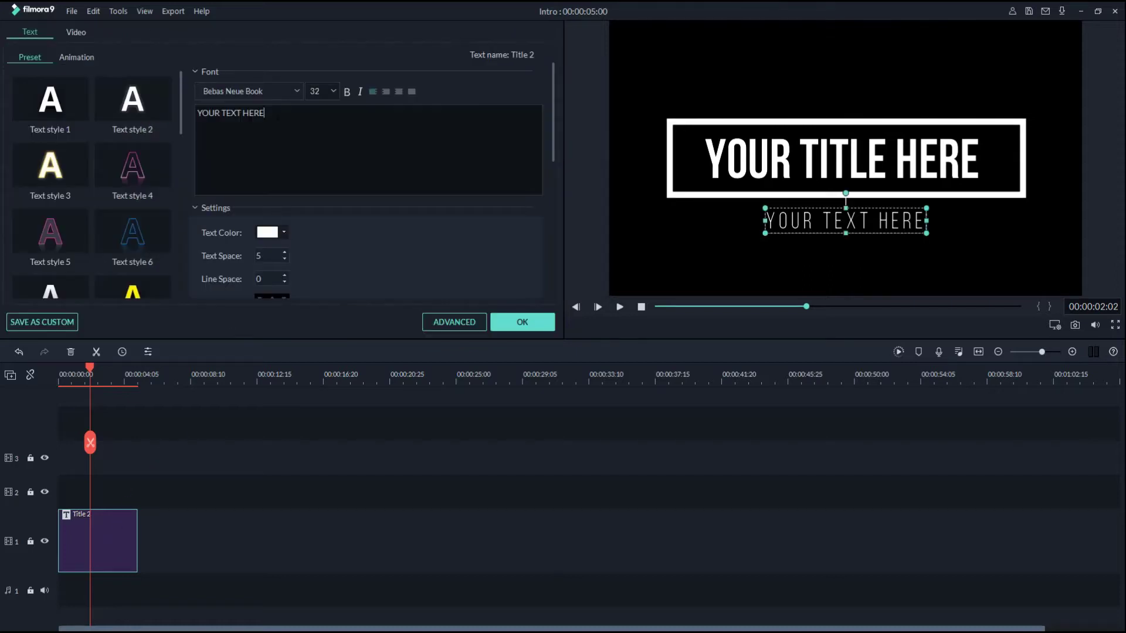
key("ctrl+a")
left_click(740, 170)
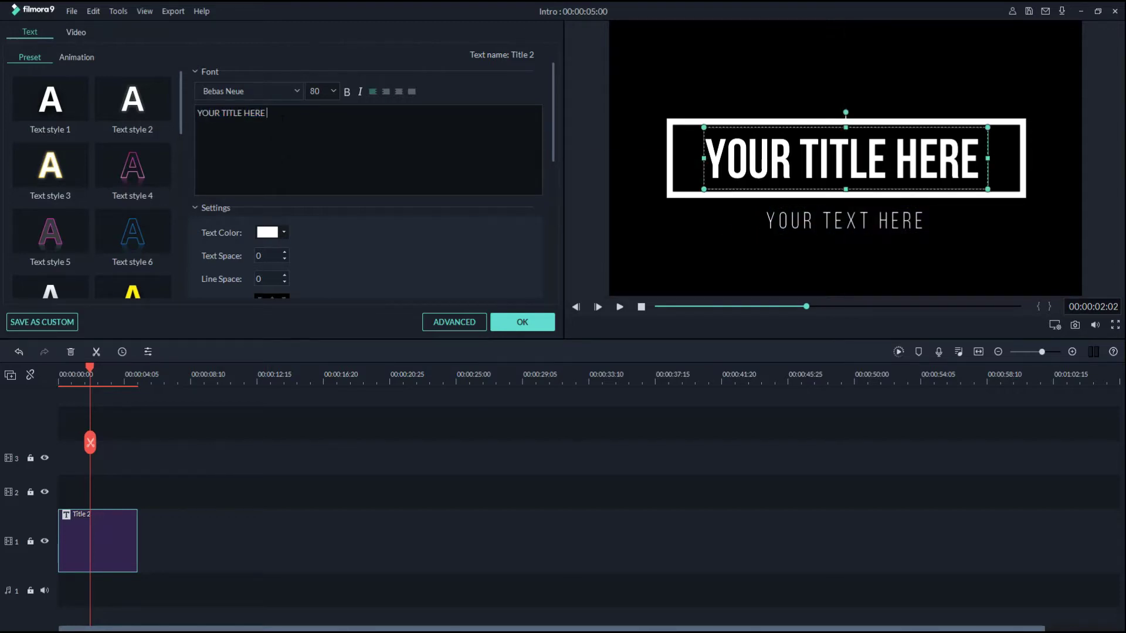
key("ctrl+a")
type("JAYE")
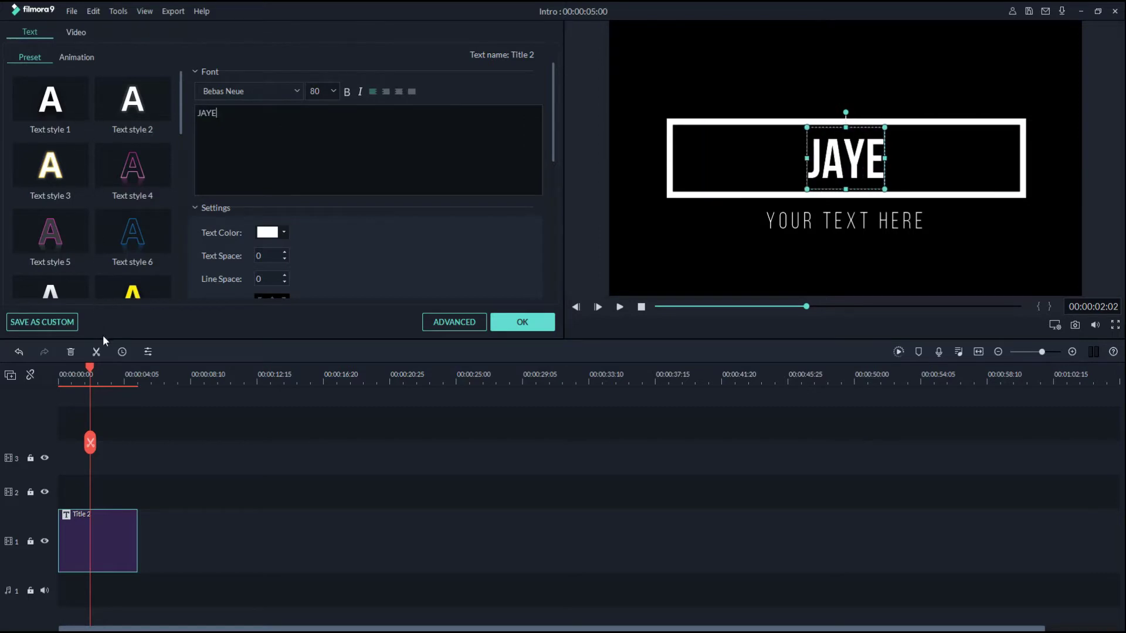
key("BackSpace")
type("ZEE")
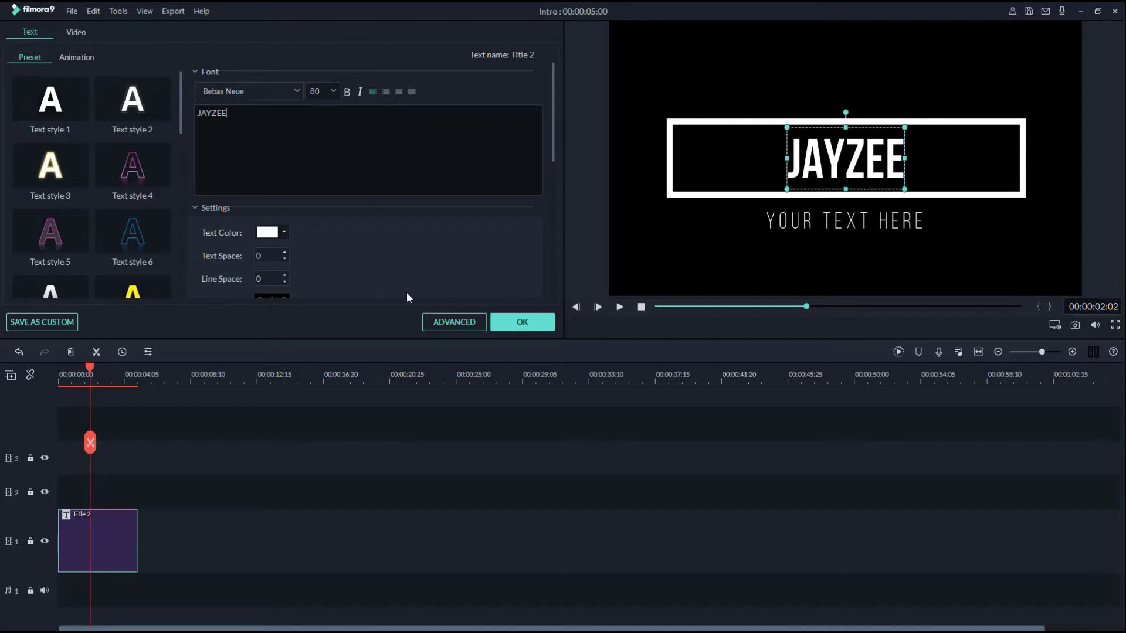
left_click(530, 324)
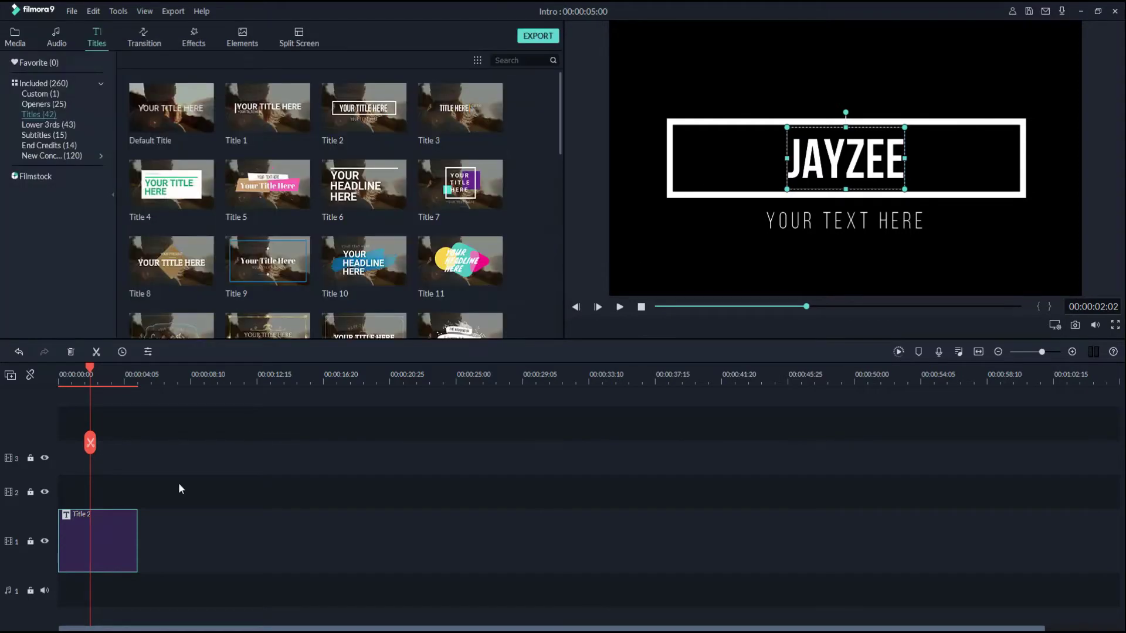
Delete the "YOUR TEXT HERE" subtitle from the Title 2 clip in the advanced text editor.
double_click(100, 544)
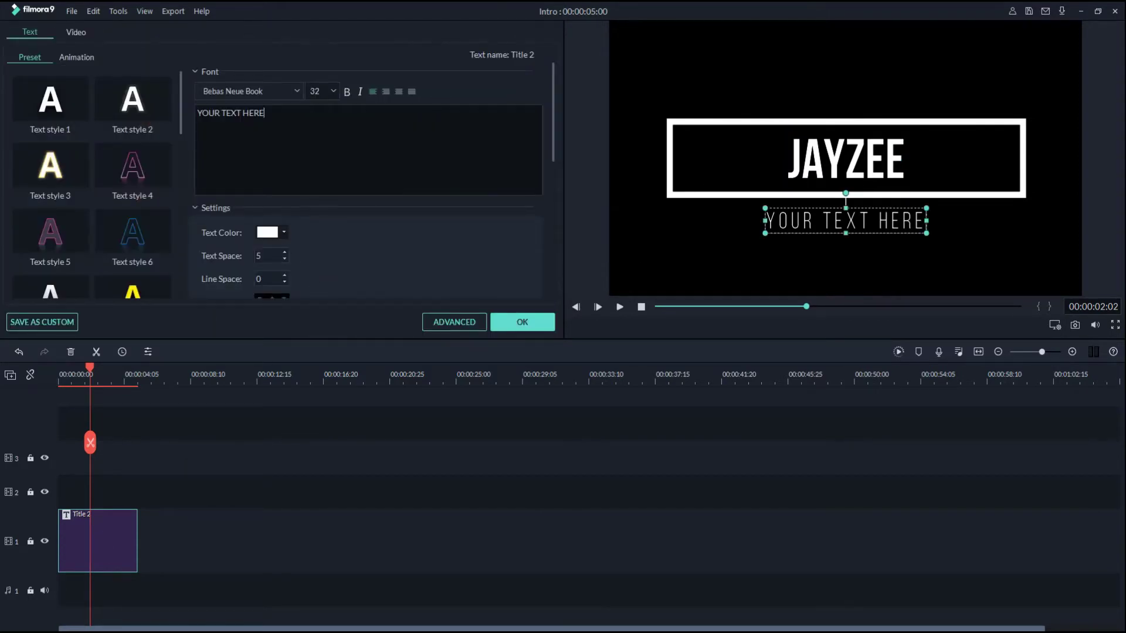
left_click(432, 318)
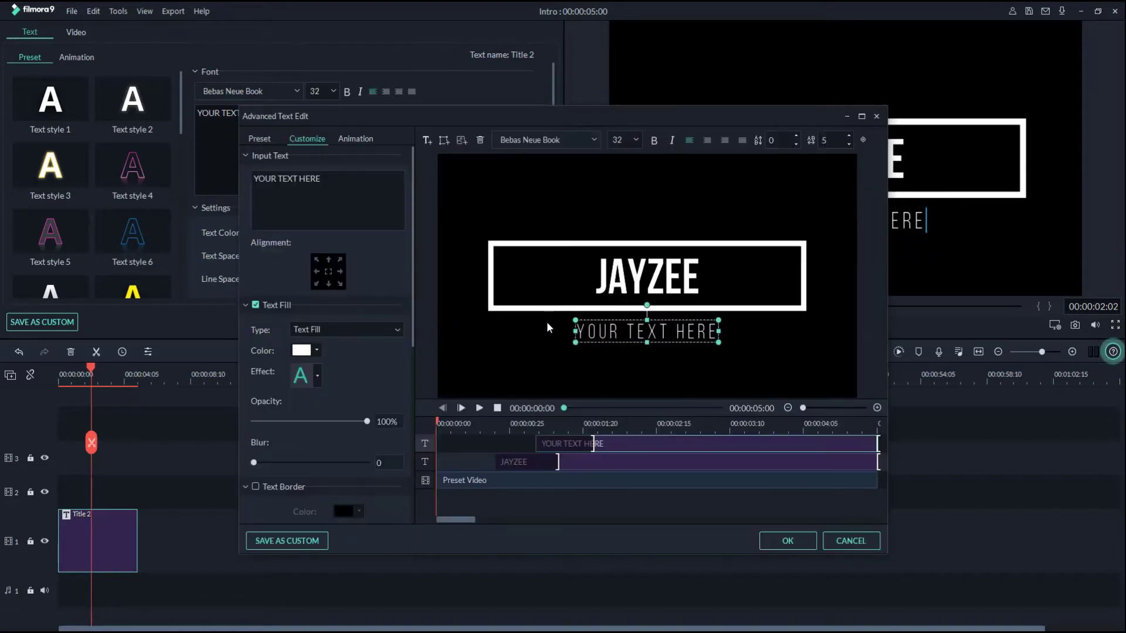
left_click(876, 116)
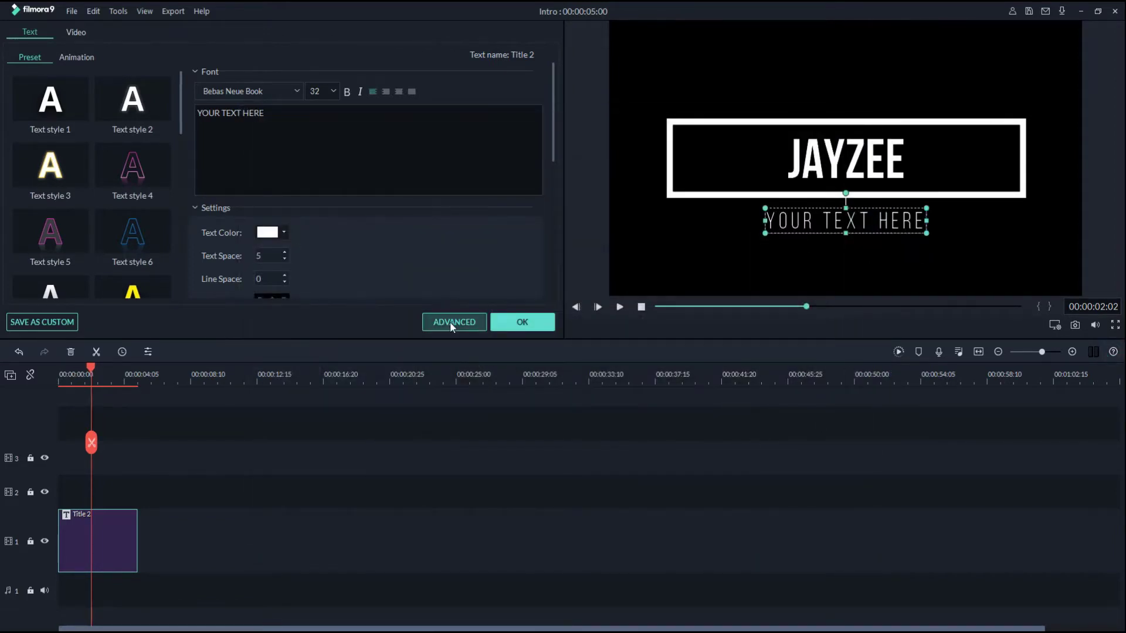
left_click(450, 323)
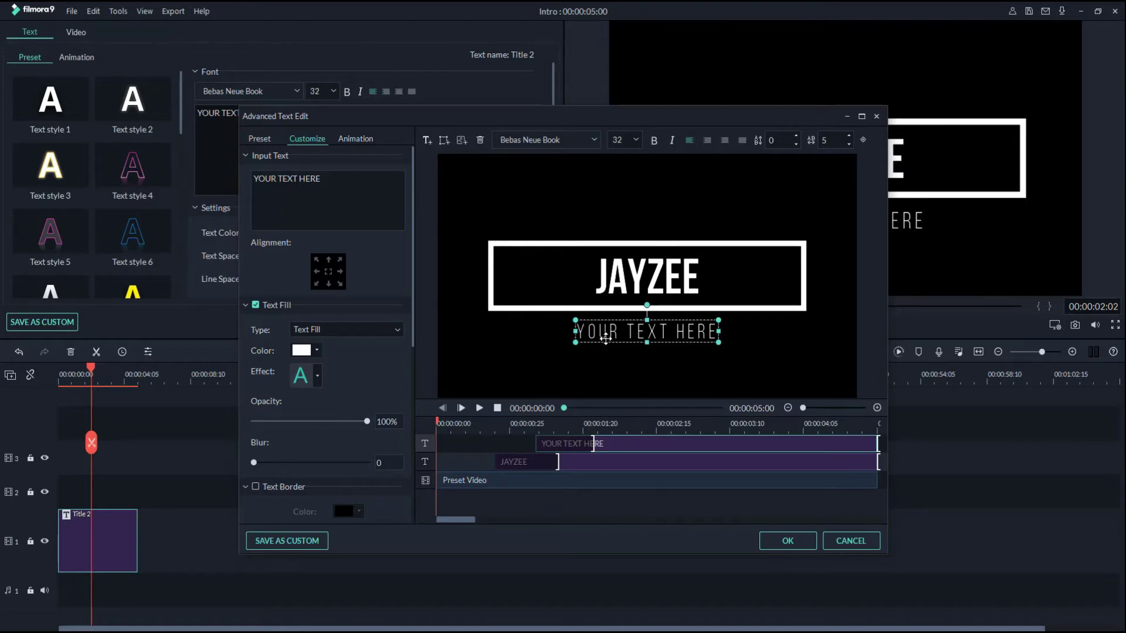
left_click(480, 141)
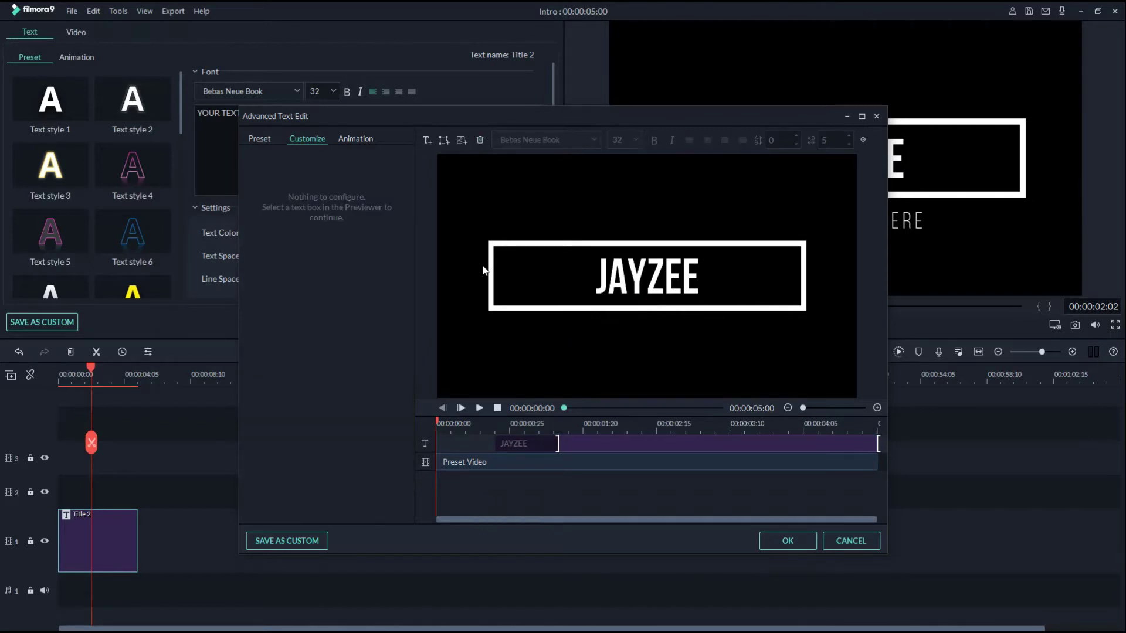
Change the text fill colour of the JAYZEE heading to dark red.
left_click(578, 293)
left_click(657, 279)
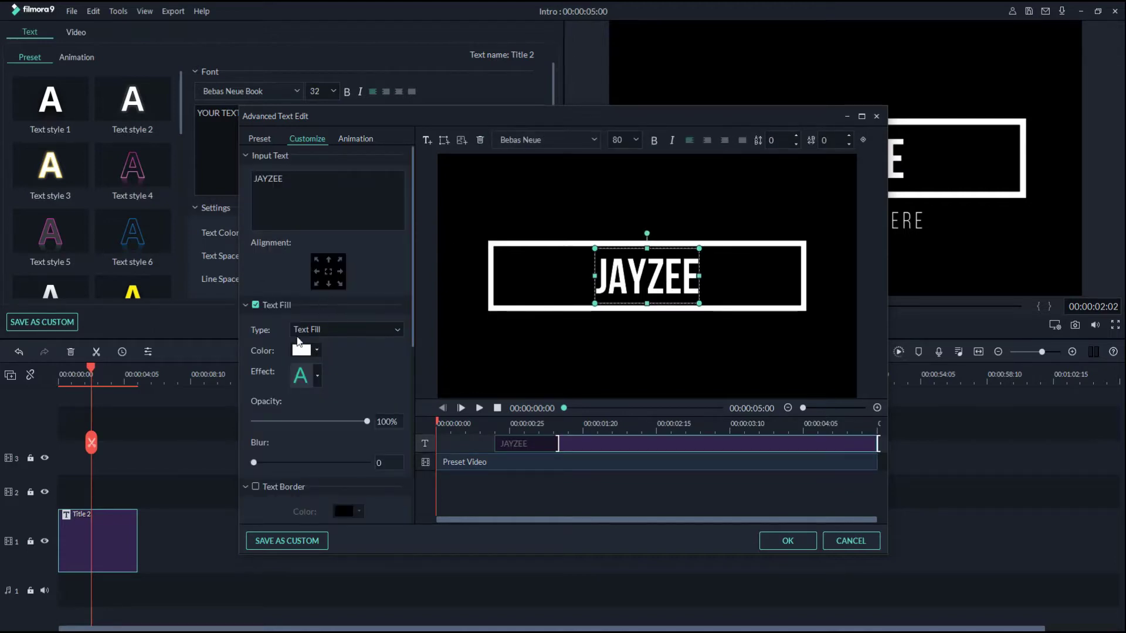
left_click(317, 351)
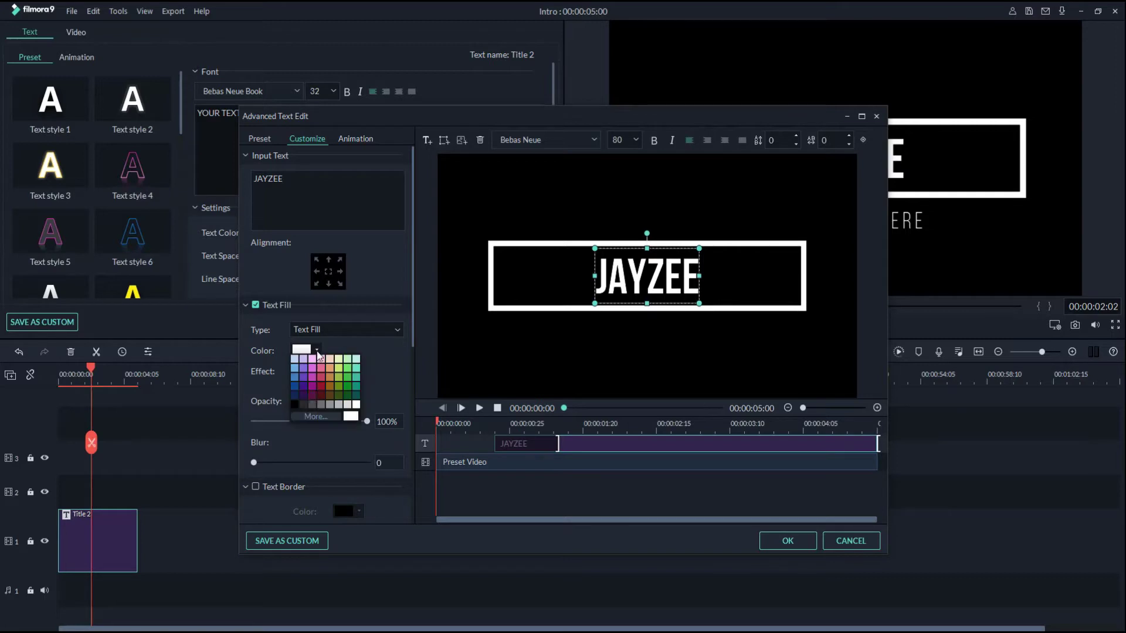
left_click(318, 387)
left_click(315, 351)
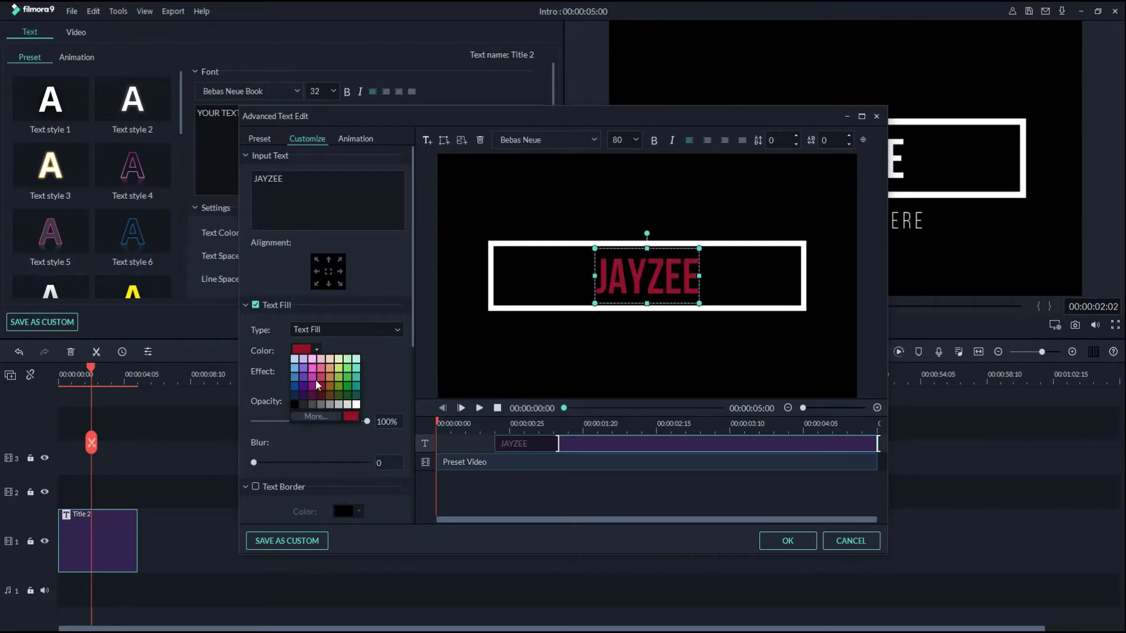
left_click(321, 388)
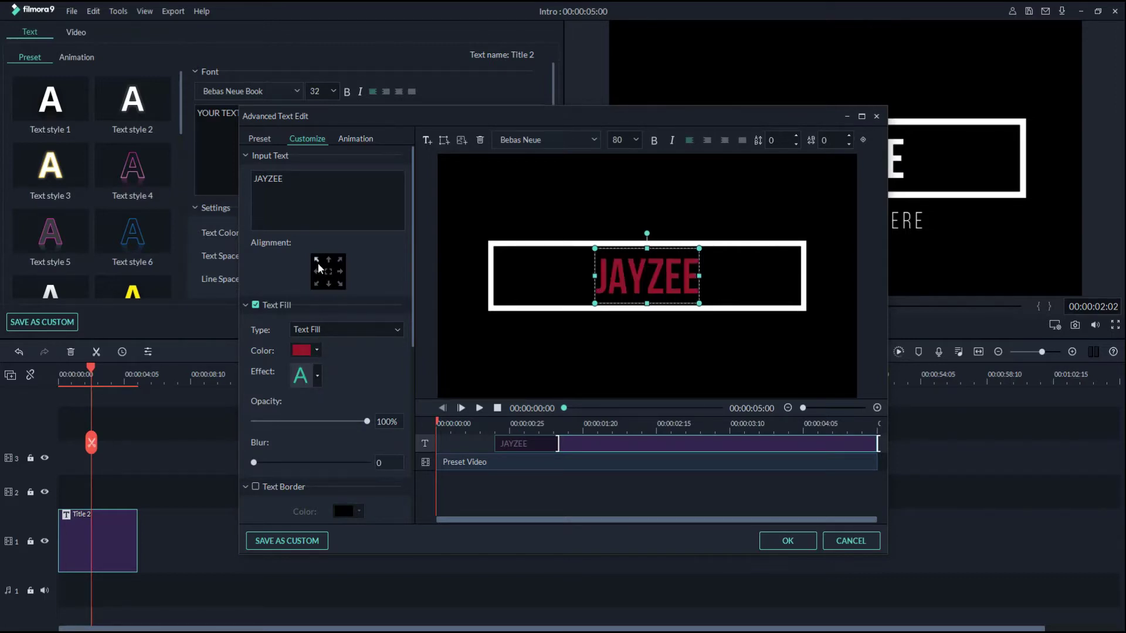
Try the Random and RichTick text animations on the JAYZEE heading, and apply Random 2.
left_click(353, 140)
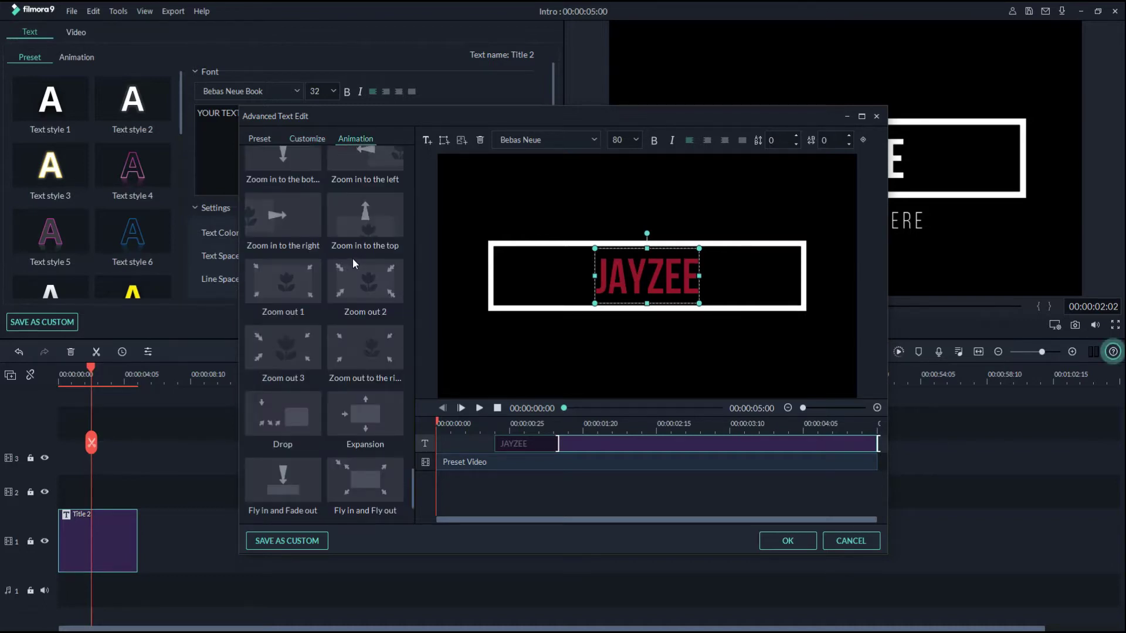
scroll(354, 258, "up", 10)
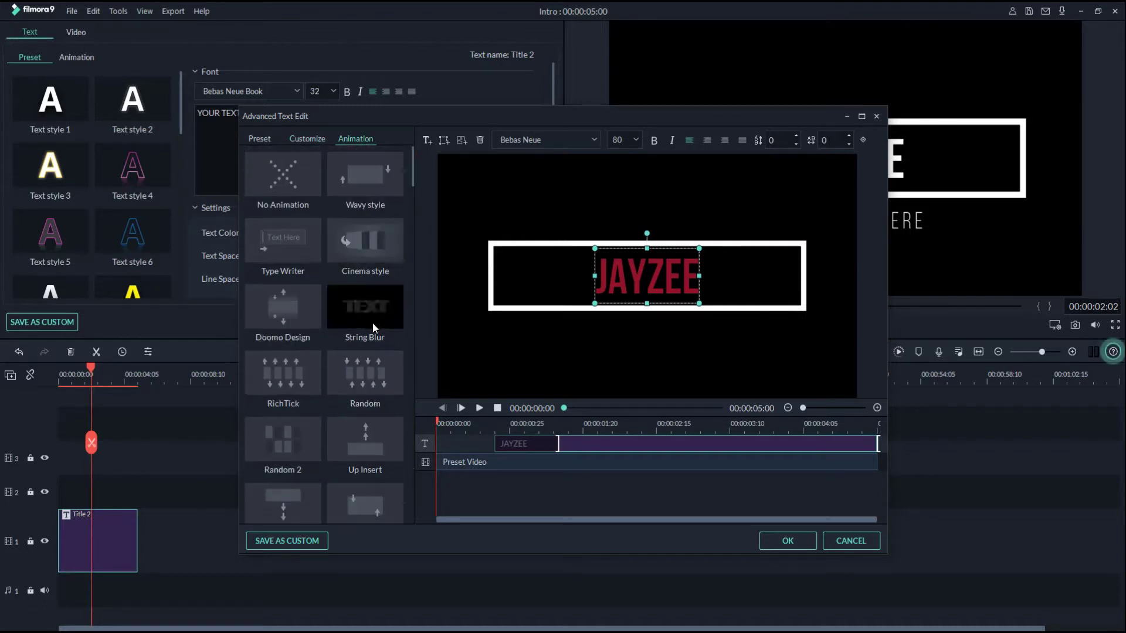
scroll(368, 320, "down", 3)
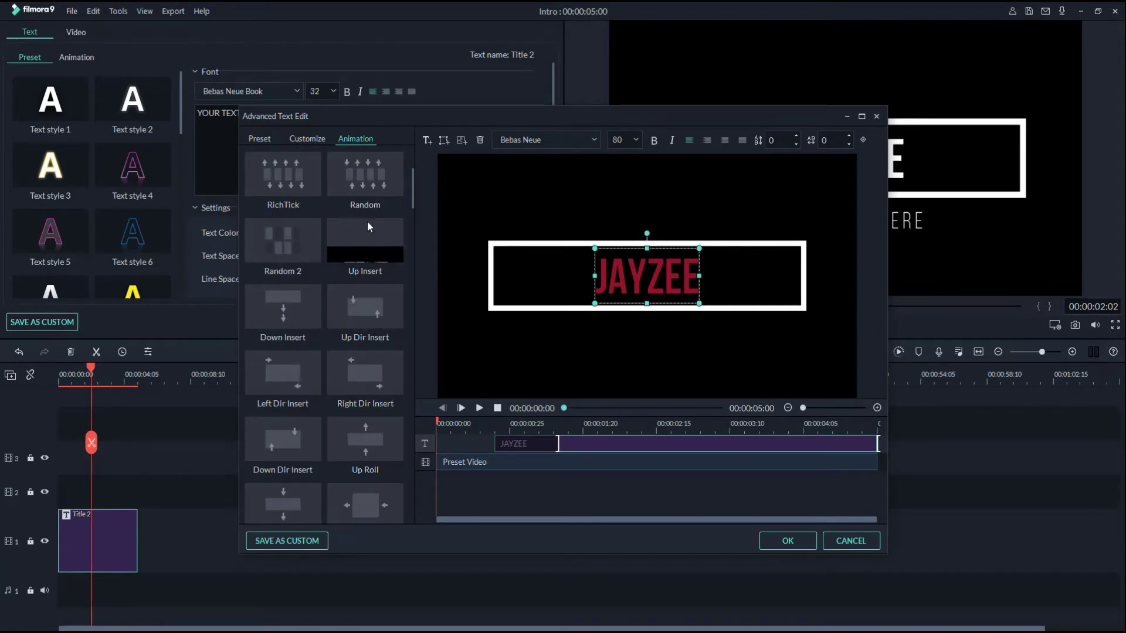
left_click(368, 178)
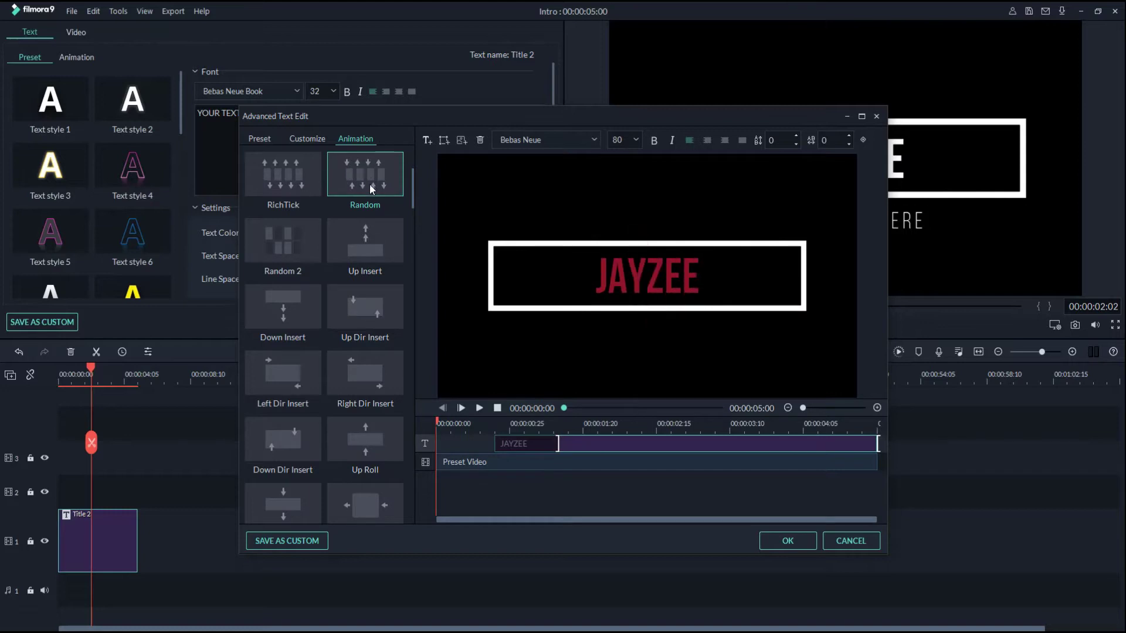
left_click(287, 182)
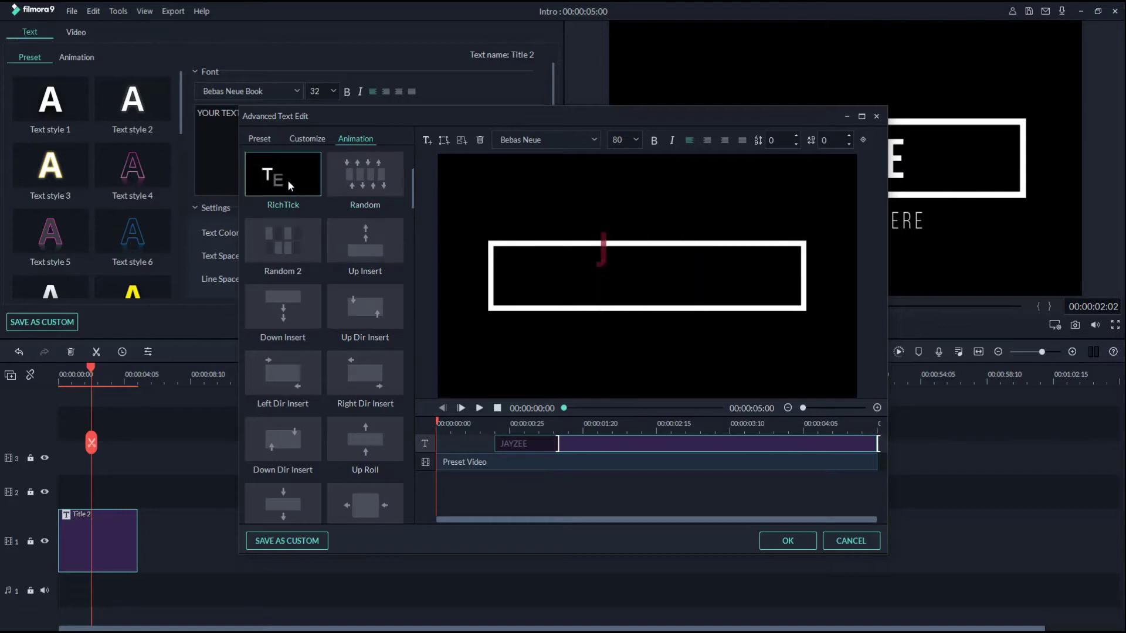
left_click(288, 240)
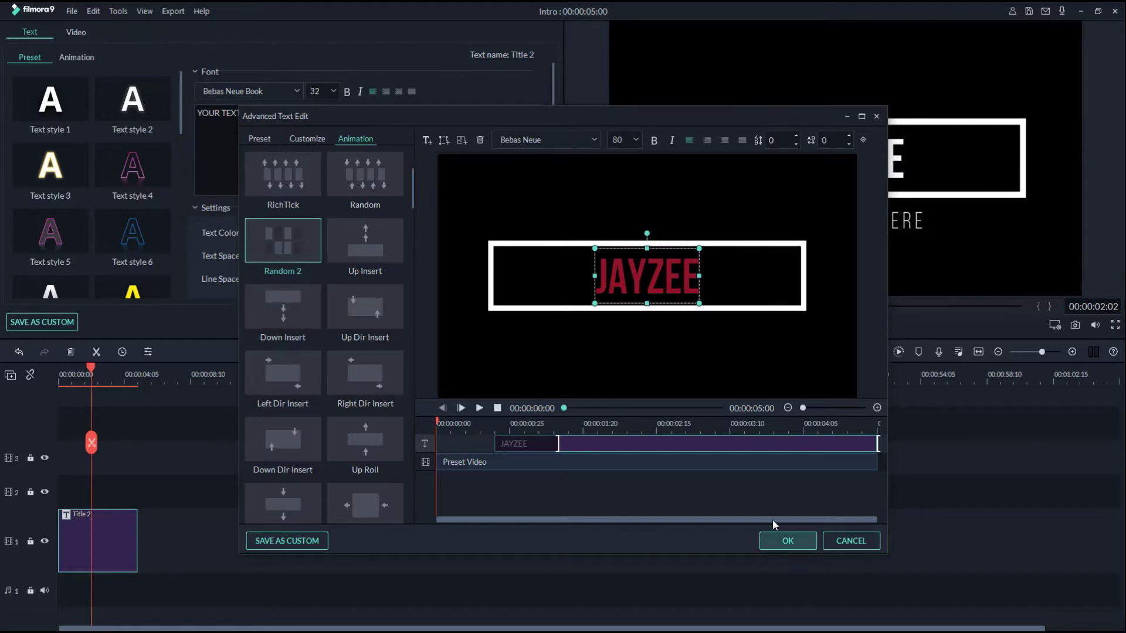
left_click(788, 540)
Accept the title edits and play the Title 2 clip from its beginning.
key("space")
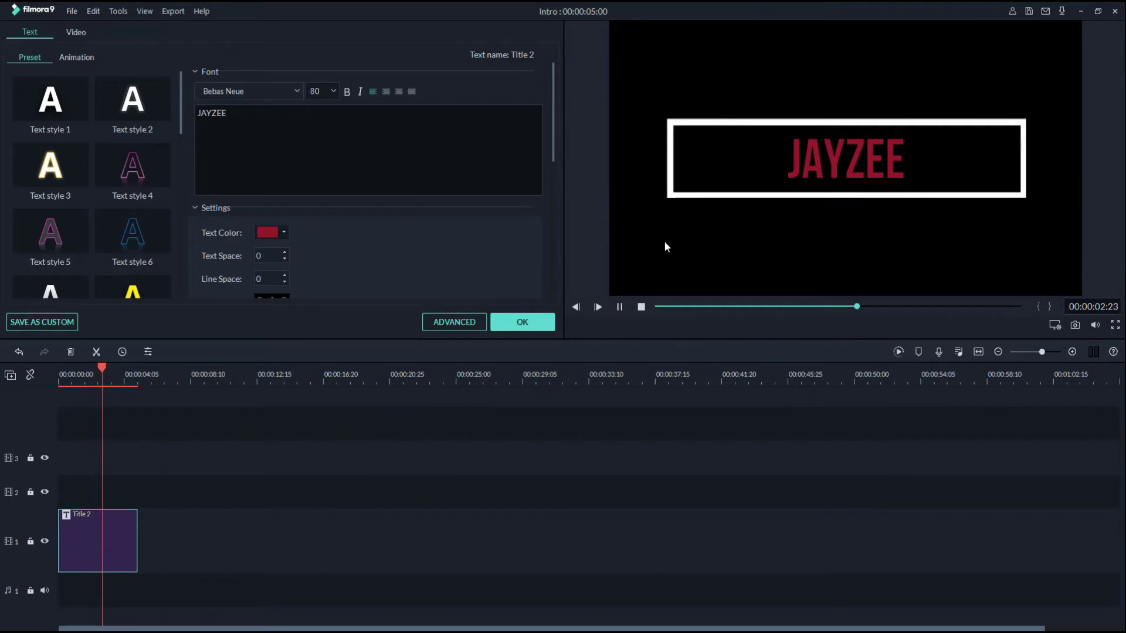
left_click(522, 323)
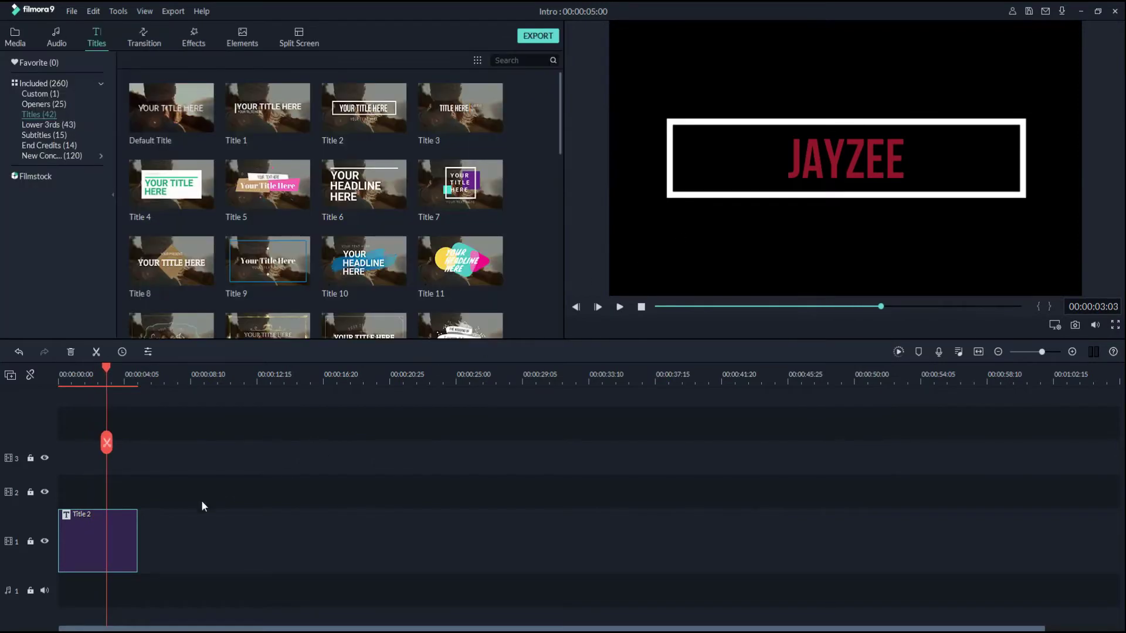
key("Home")
key("space")
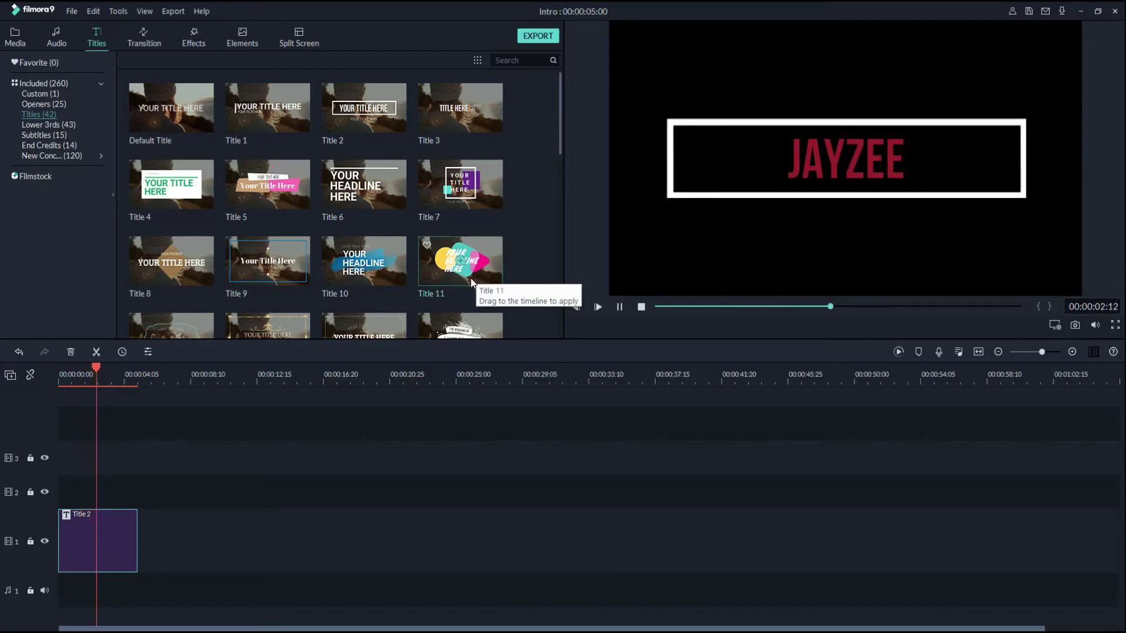
right_click(113, 543)
left_click(119, 573)
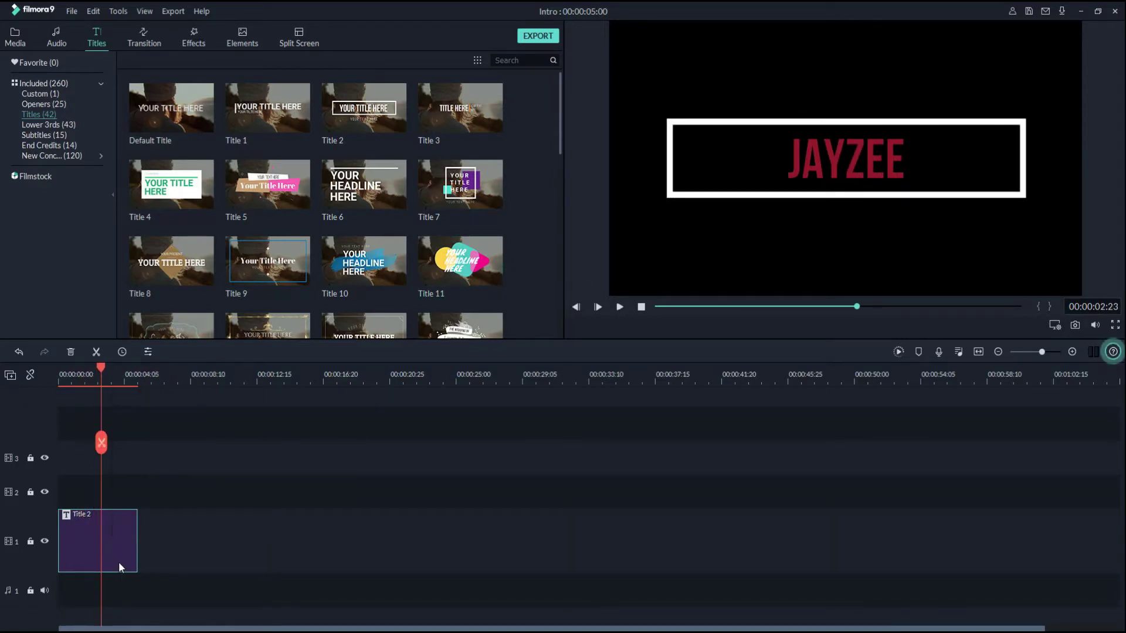
right_click(119, 560)
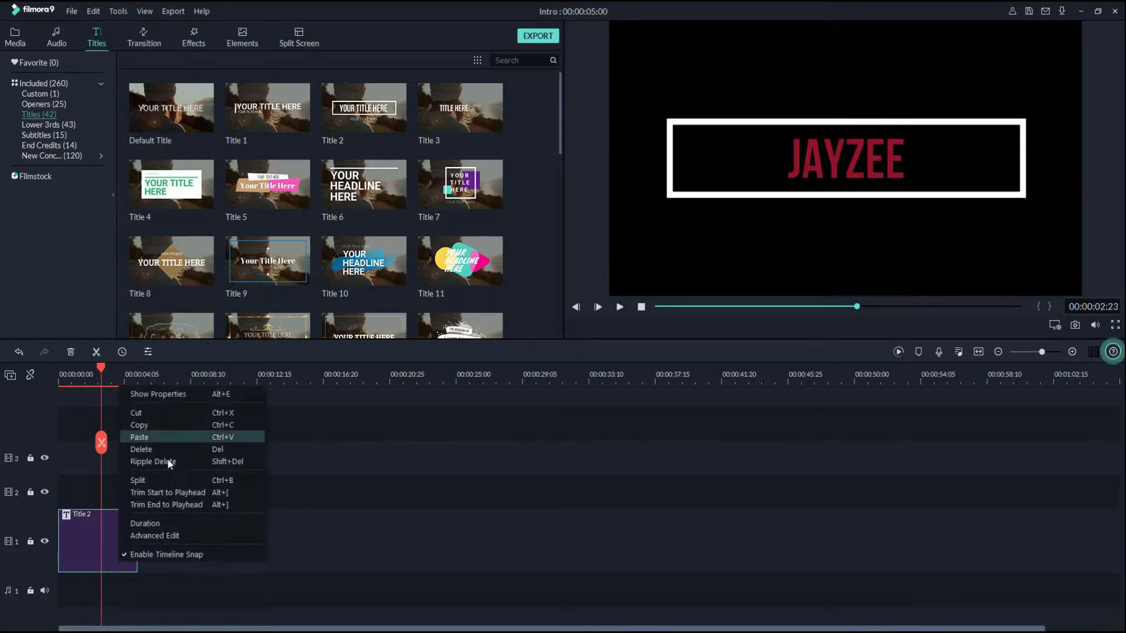
left_click(170, 522)
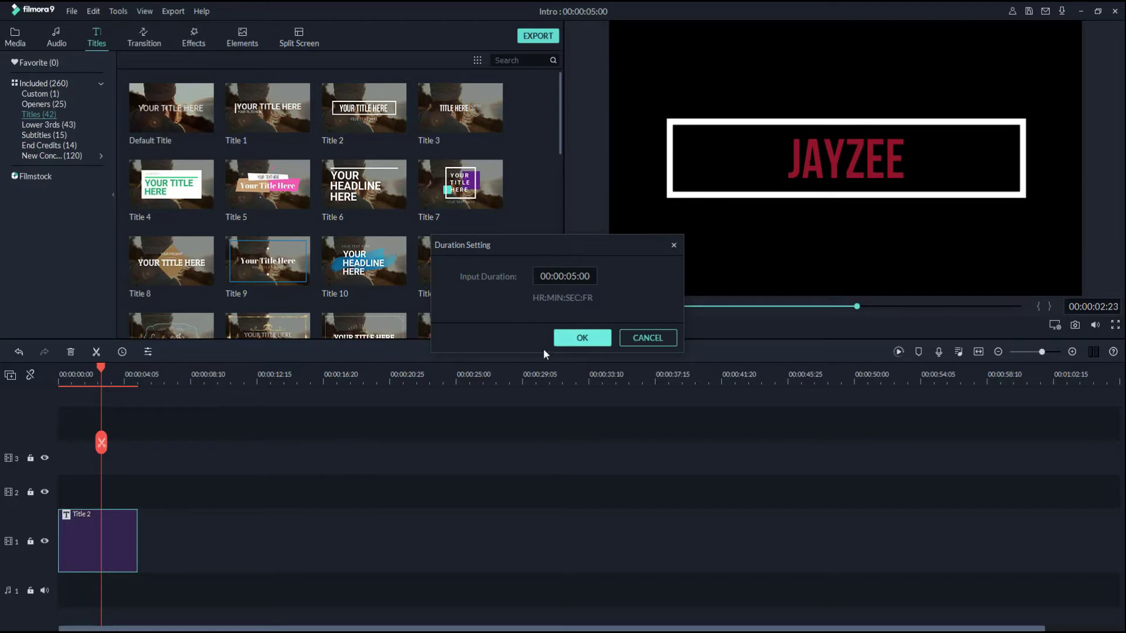
left_click(564, 343)
Set the duration of the Title 2 clip to 00:00:10:00.
right_click(105, 550)
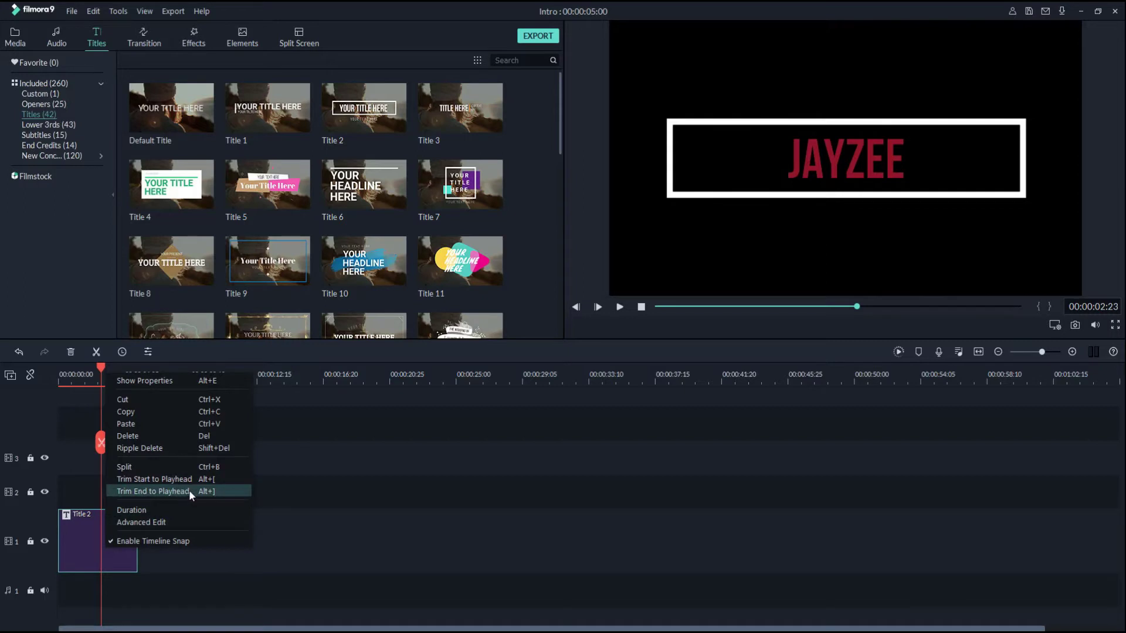
left_click(175, 510)
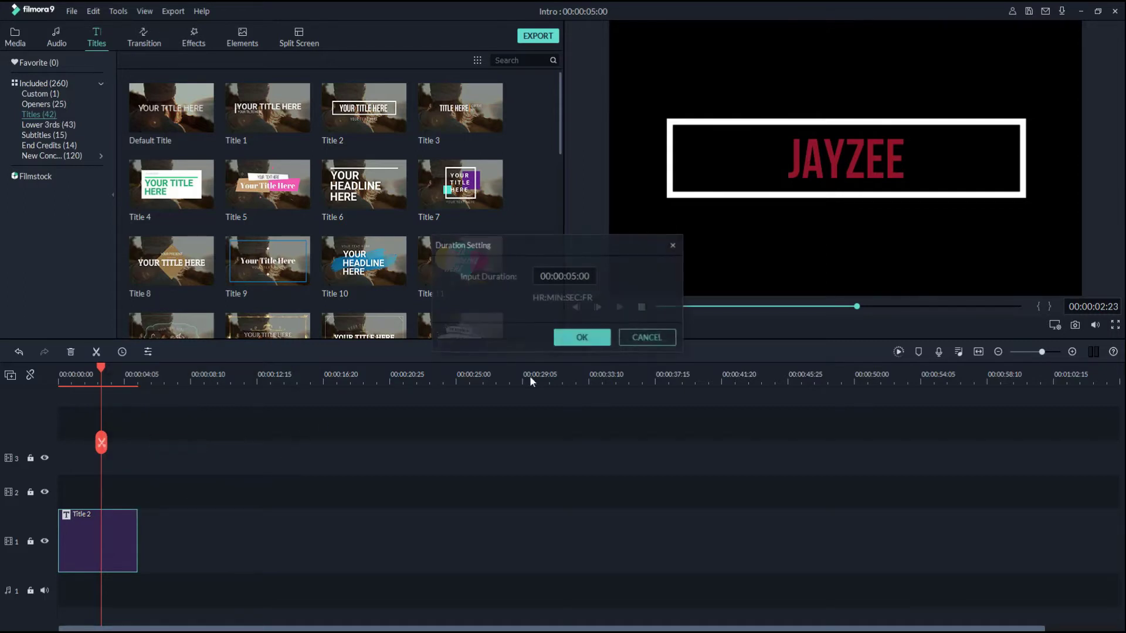
double_click(565, 276)
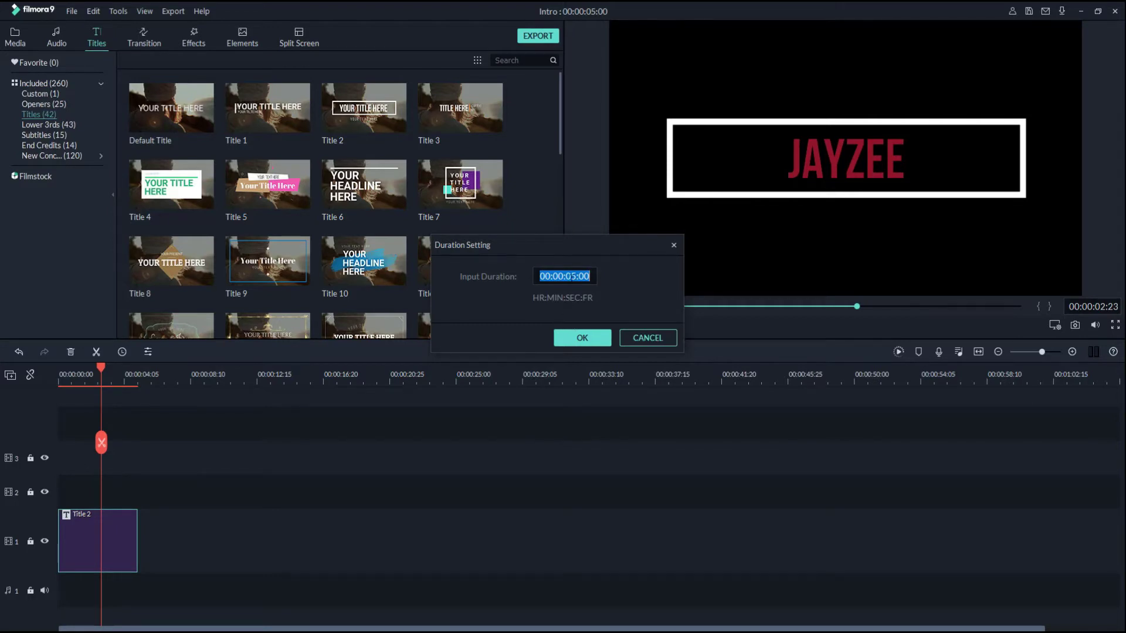
key("End")
type("10")
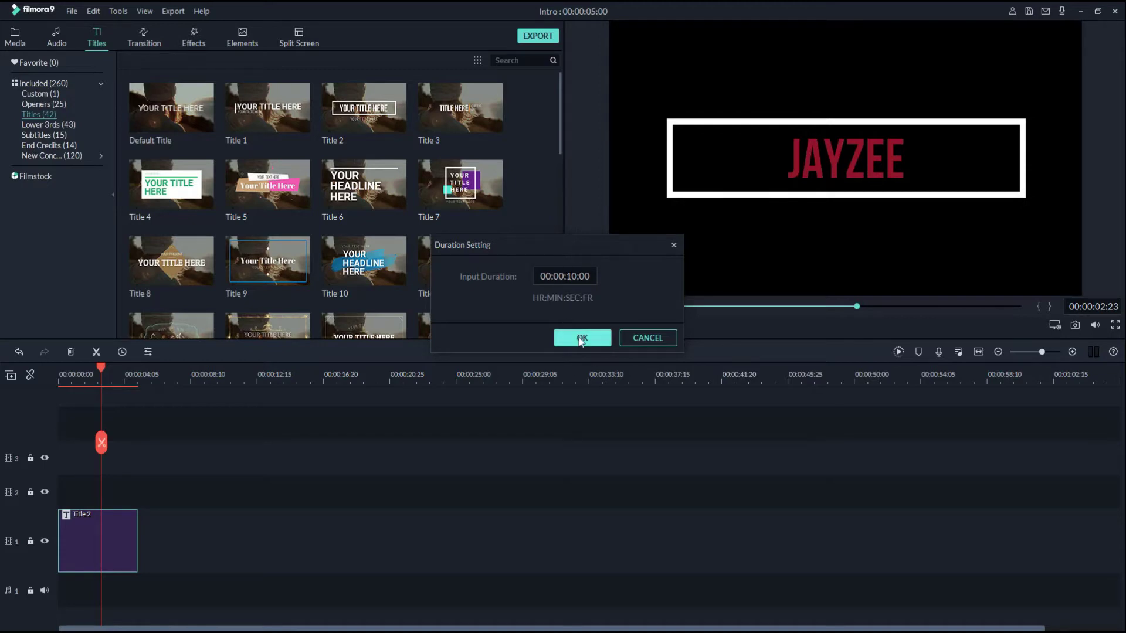
left_click(581, 339)
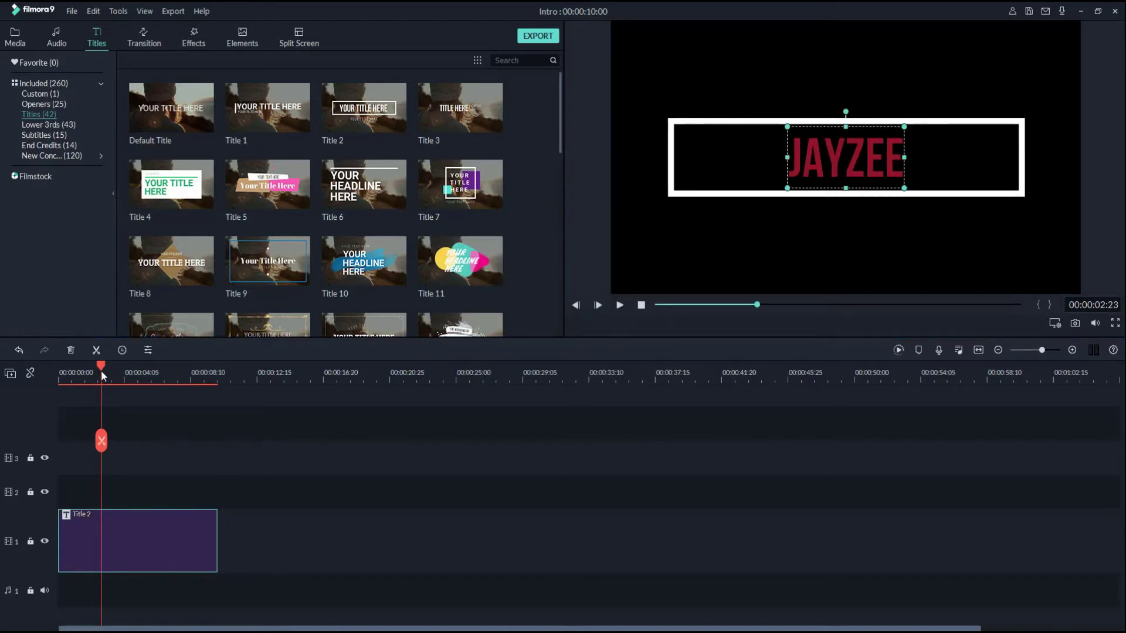
Play the Title 2 clip from the start of the timeline and stop partway through.
left_click_drag(101, 370, 50, 380)
key("space")
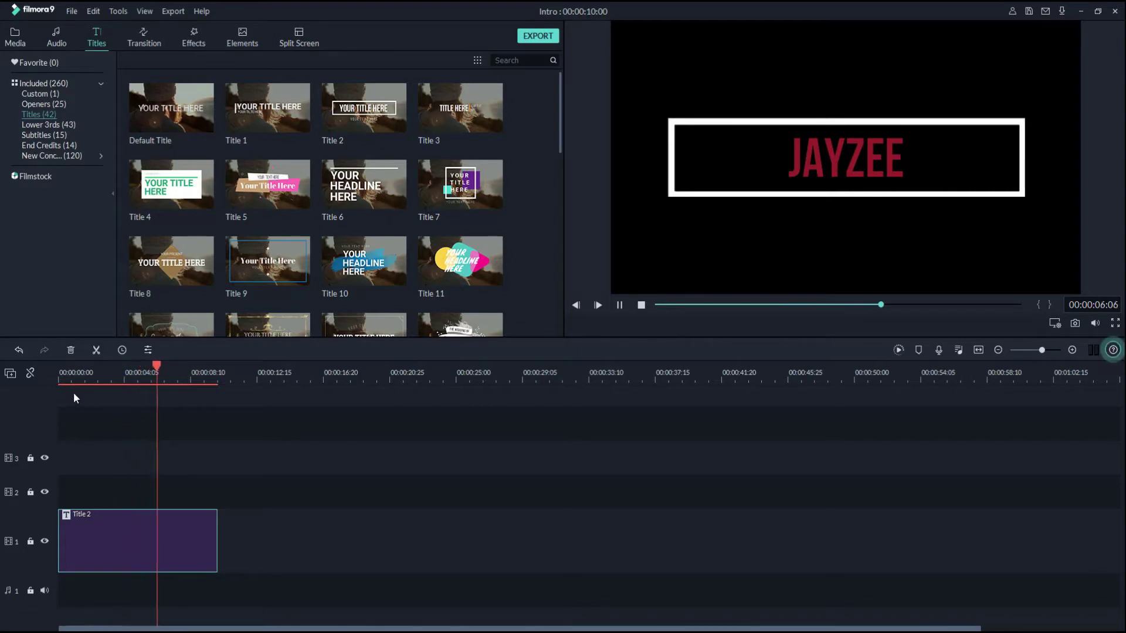
key("space")
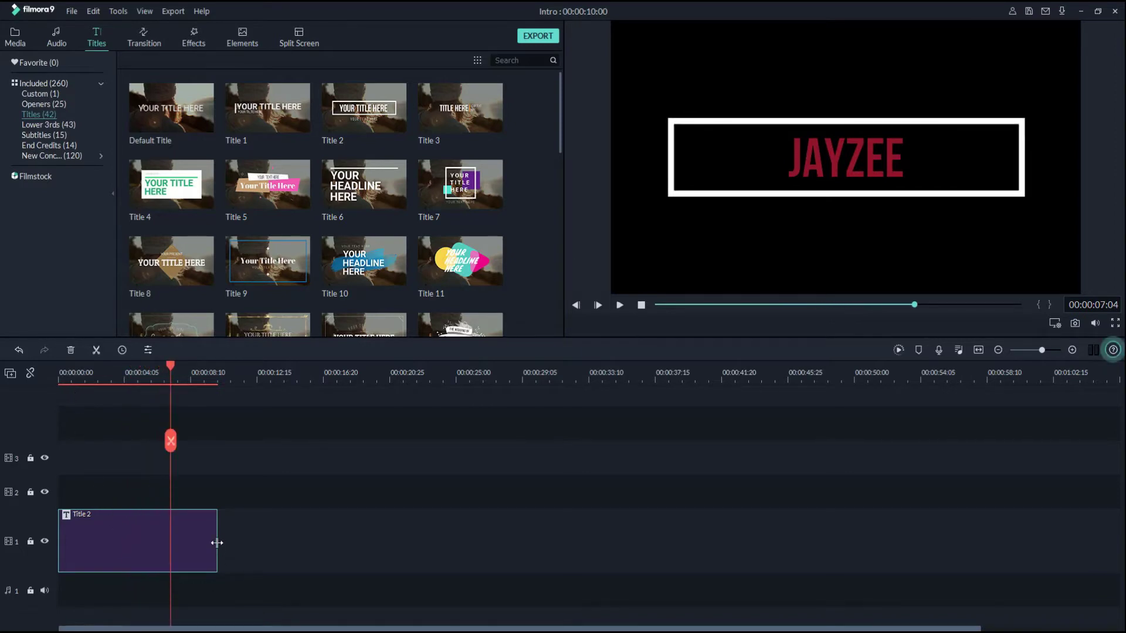
Extend the end of the Title 2 clip to about 21 seconds and play part of it.
left_click_drag(217, 543, 389, 540)
key("space")
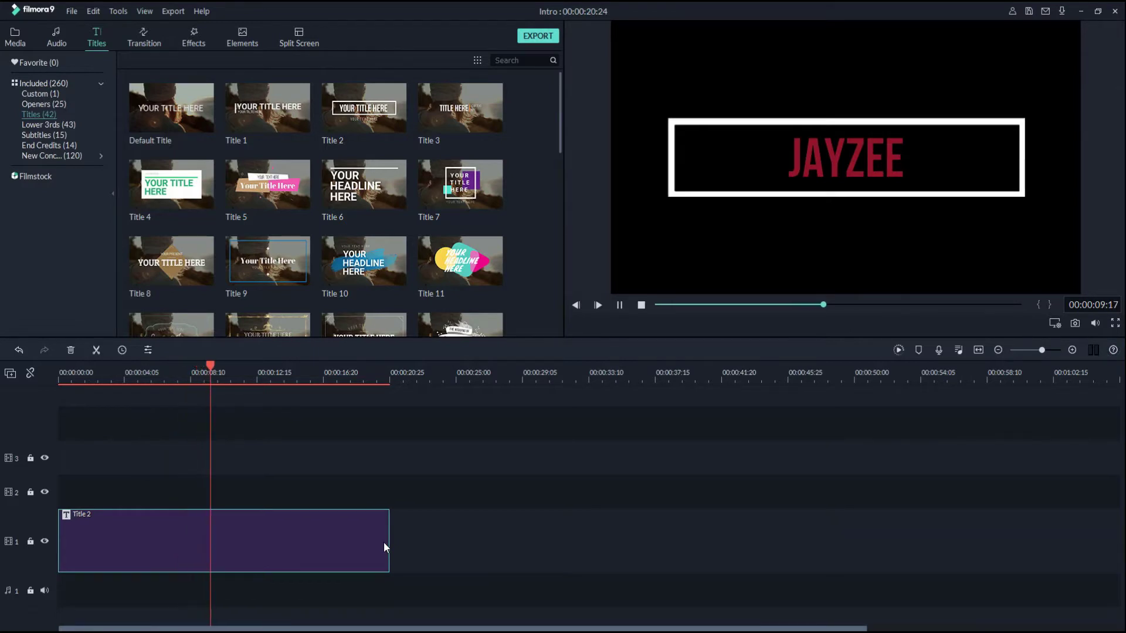
key("space")
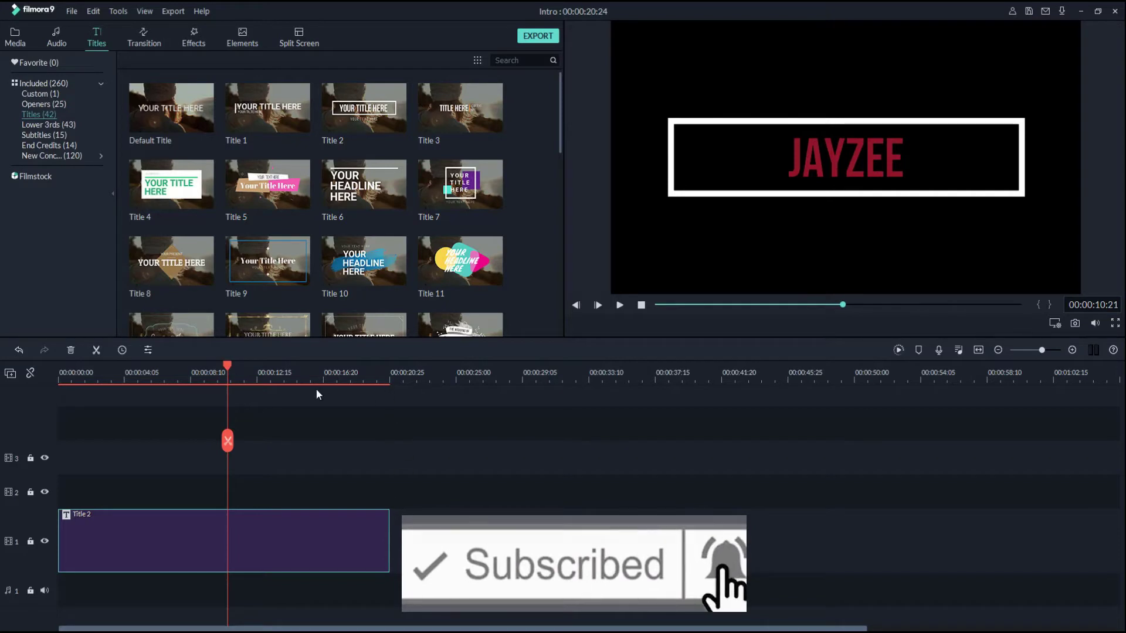
Shorten the Title 2 clip to about 10 seconds and delete it from the timeline.
left_click_drag(389, 540, 224, 541)
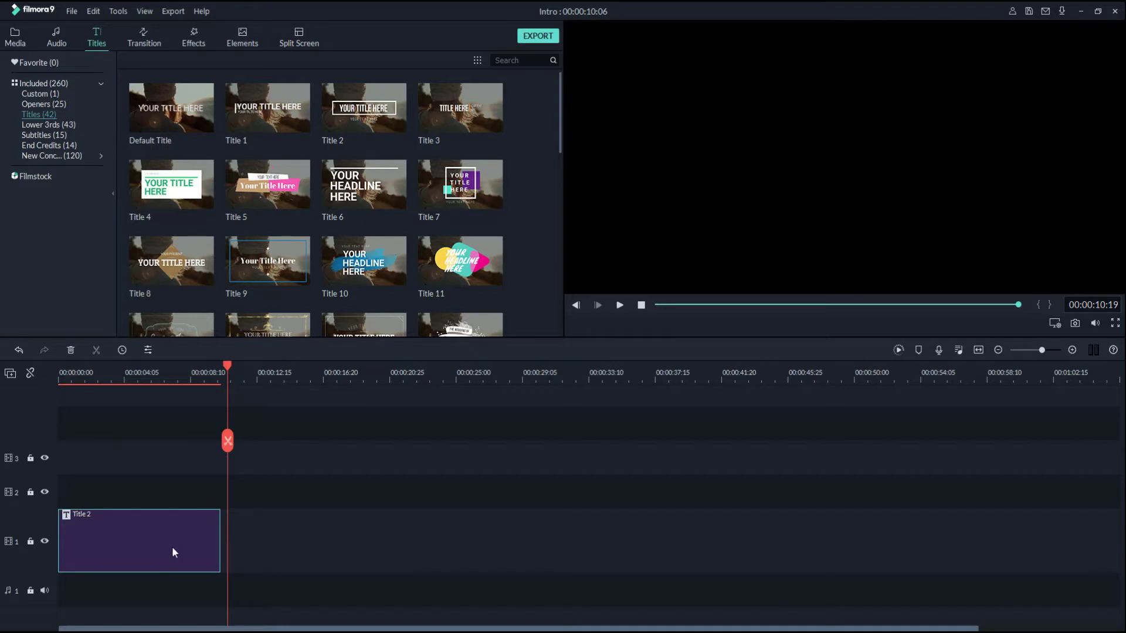
key("Delete")
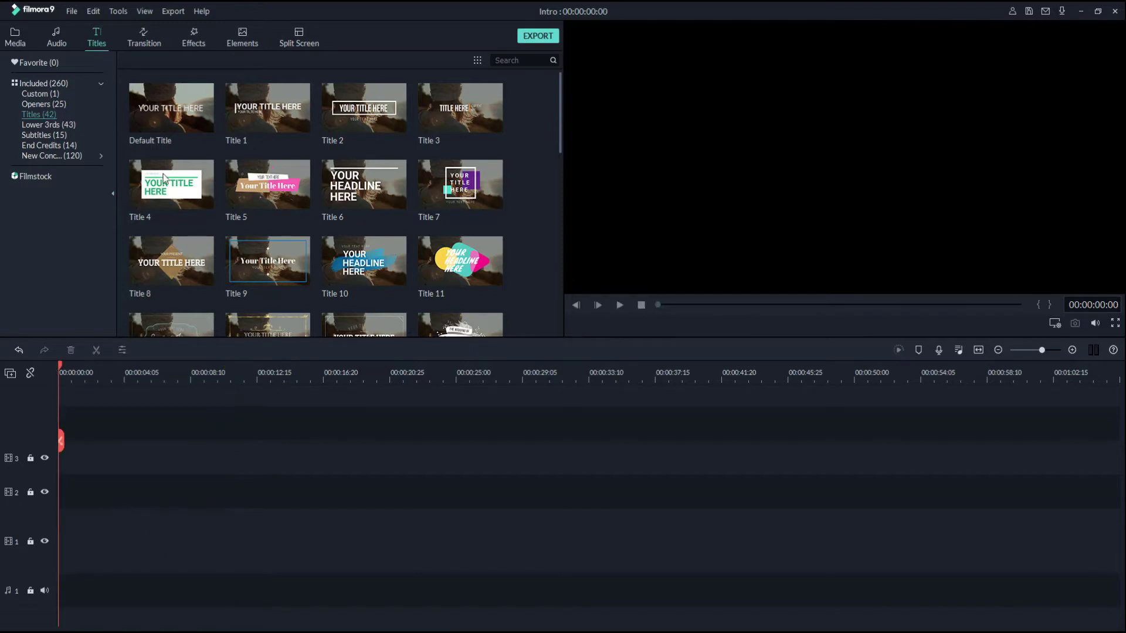
Browse the included audio library and preview the Perfect Muse tracks, including Lucky Number.
left_click(52, 39)
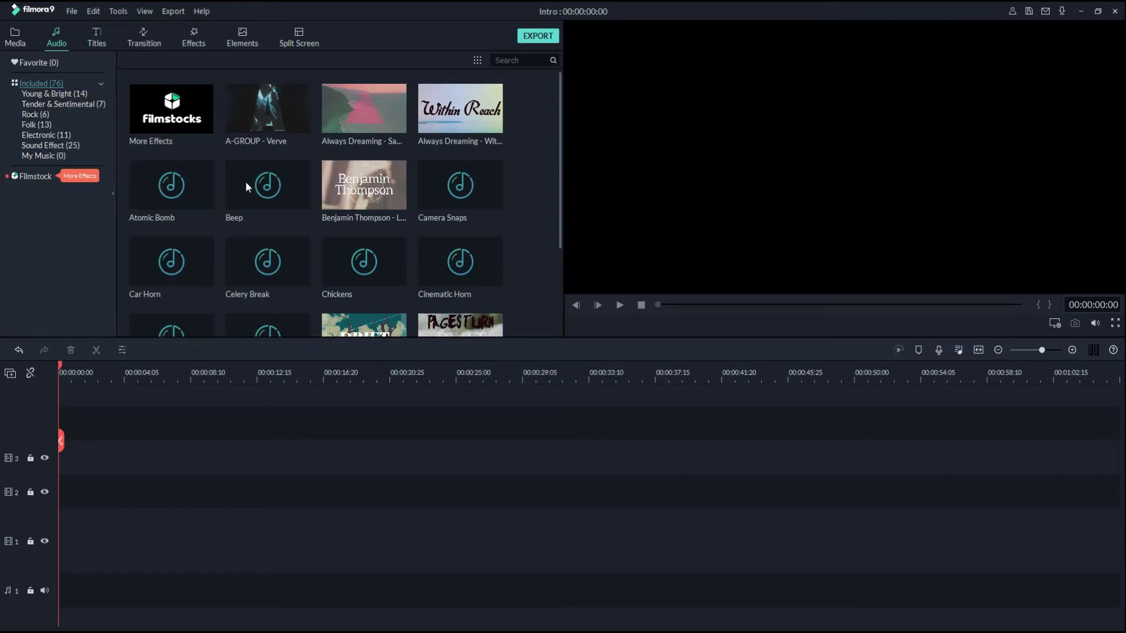
scroll(424, 224, "down", 10)
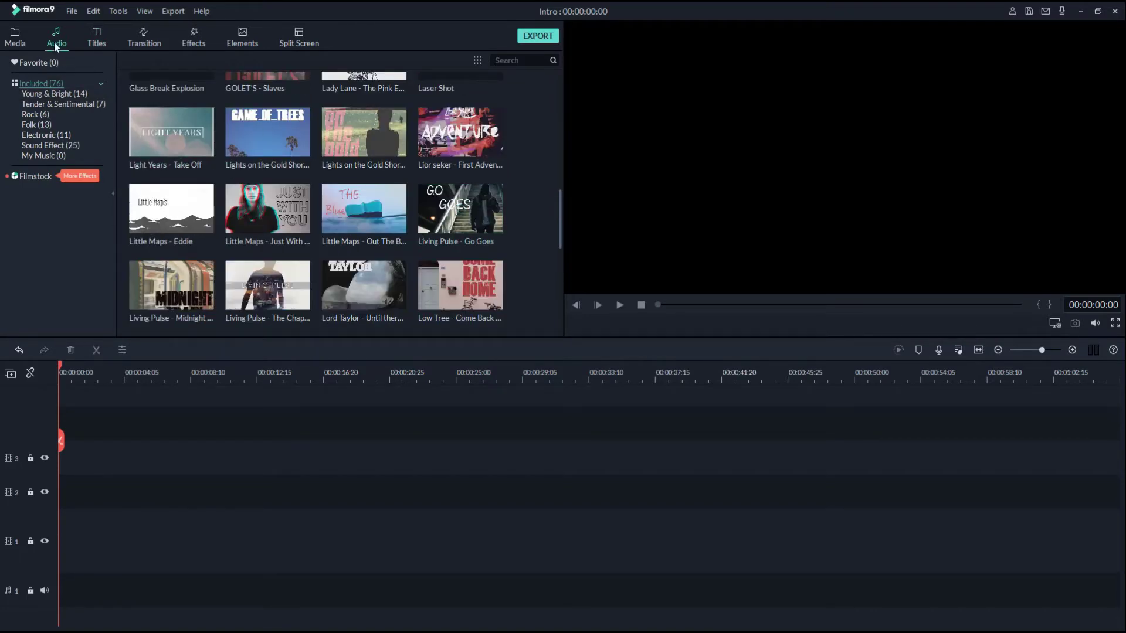
scroll(238, 209, "down", 3)
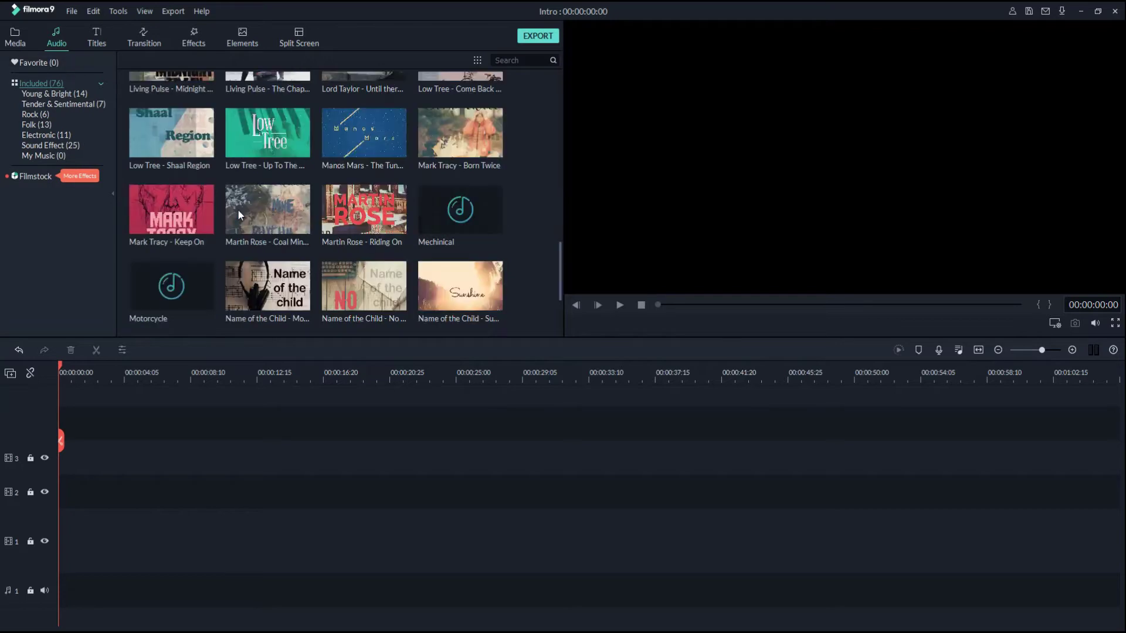
scroll(237, 208, "down", 2)
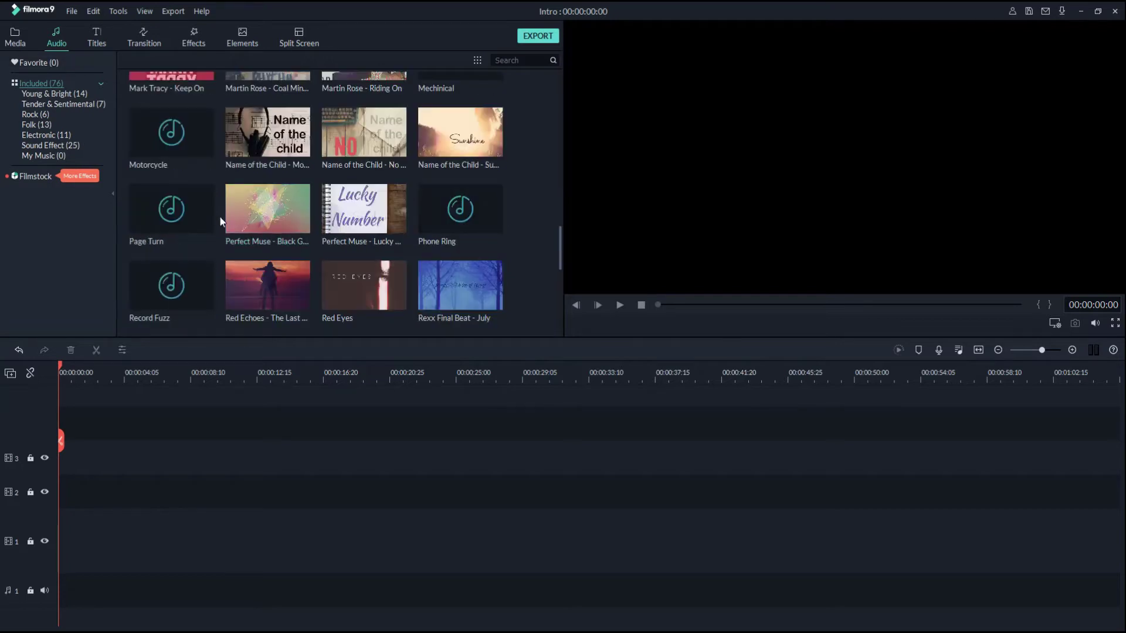
left_click(275, 213)
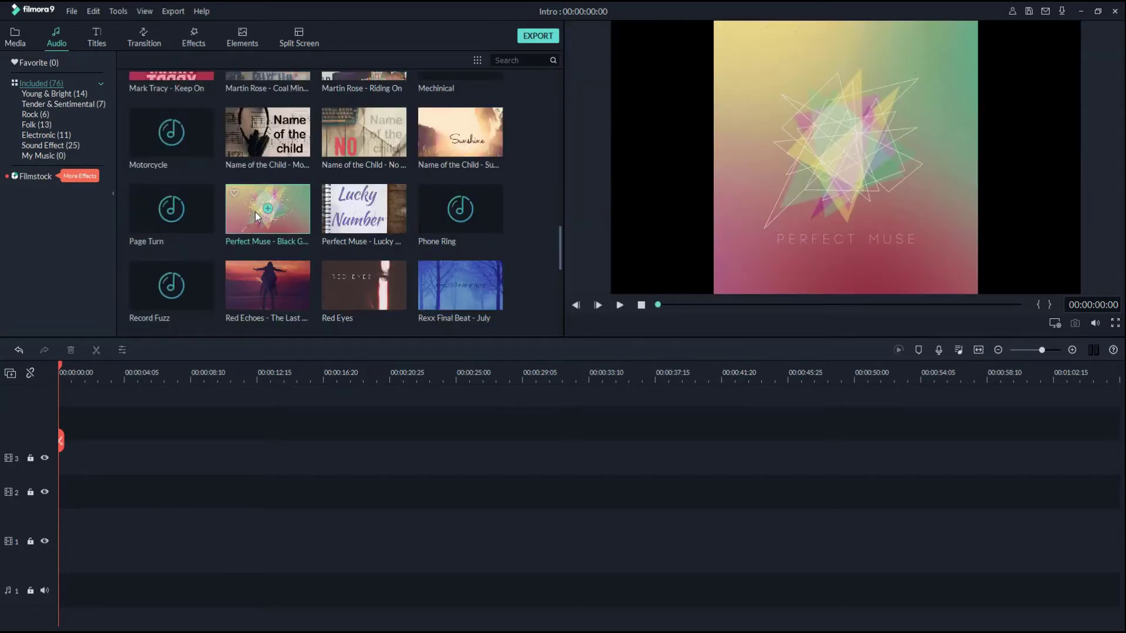
double_click(255, 212)
left_click(372, 216)
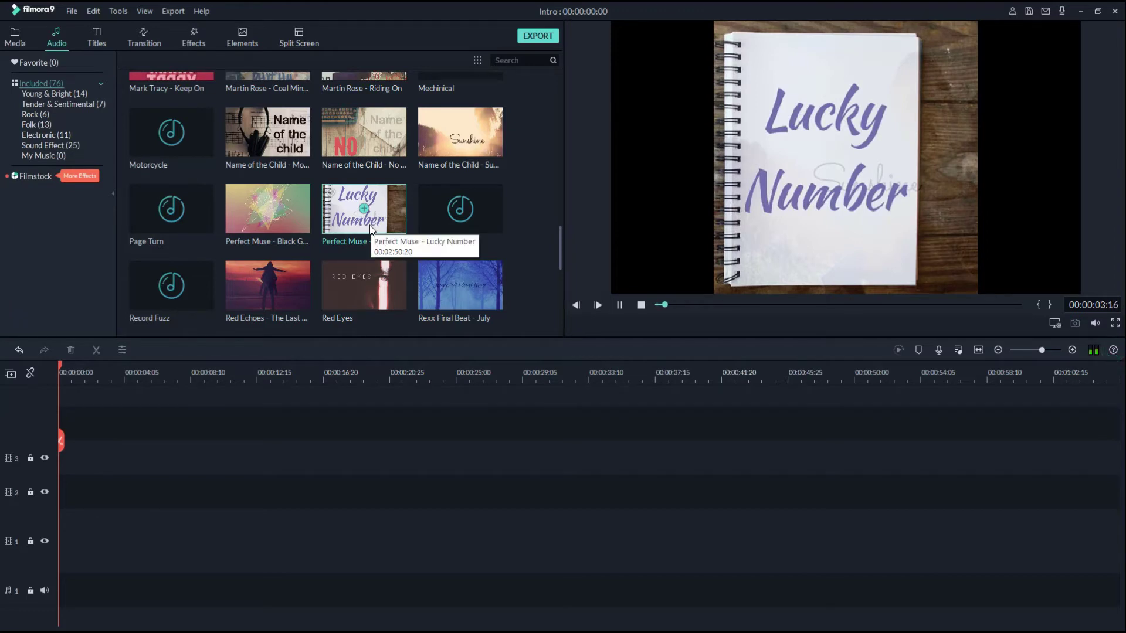
key("space")
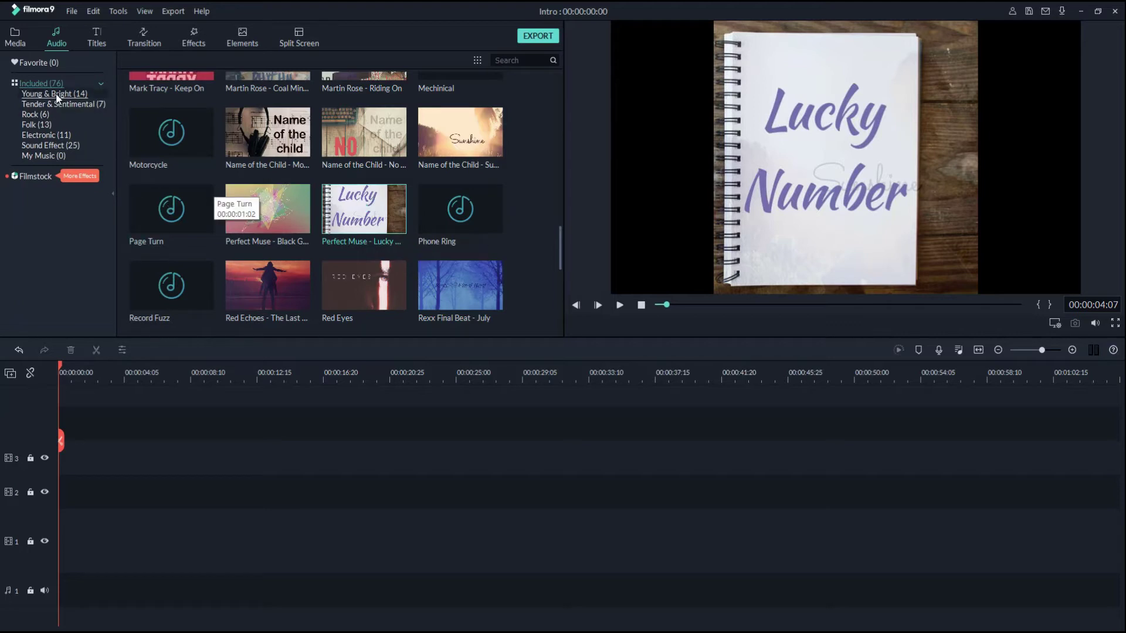
Show the Sample Video collection in the media library and examine the downloadable Travel 05 and Travel 06 clips.
left_click(14, 36)
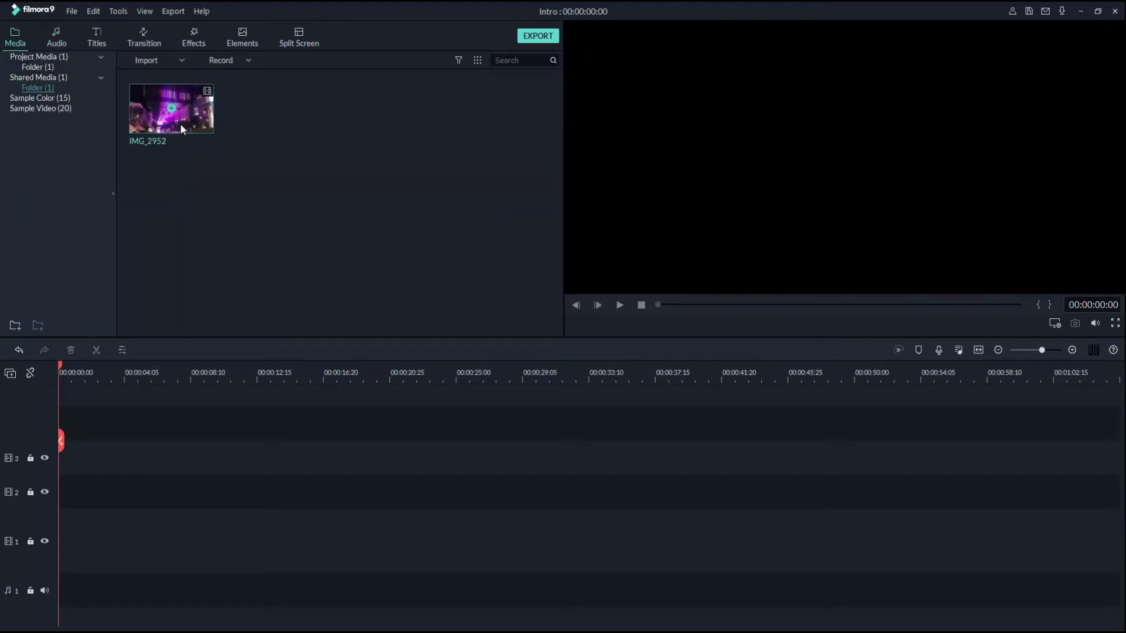
left_click(29, 110)
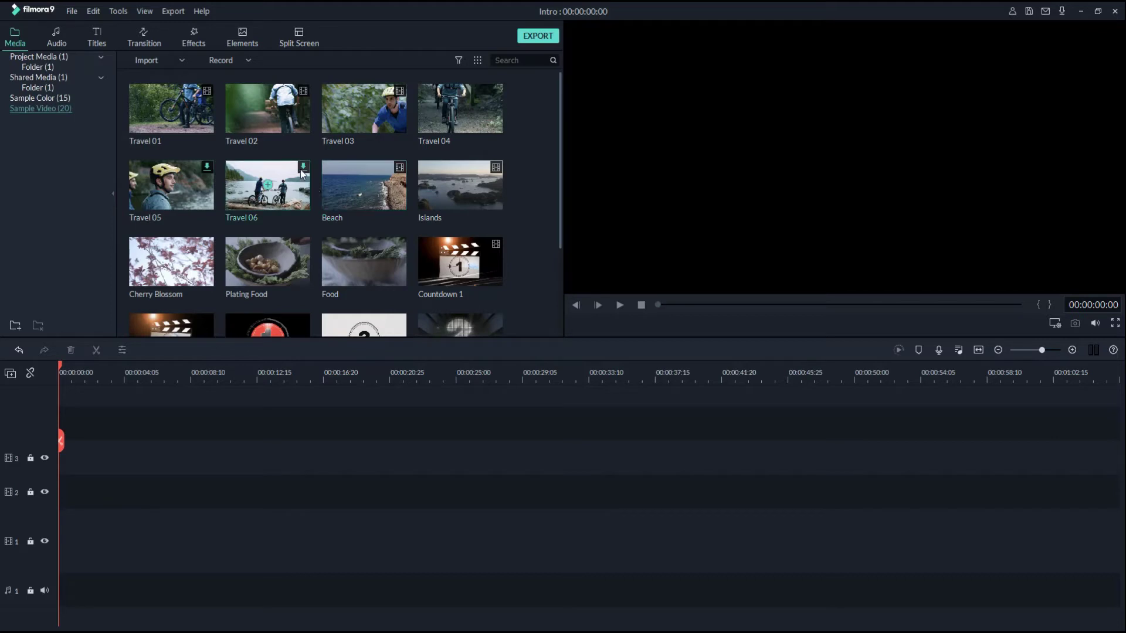
left_click(211, 173)
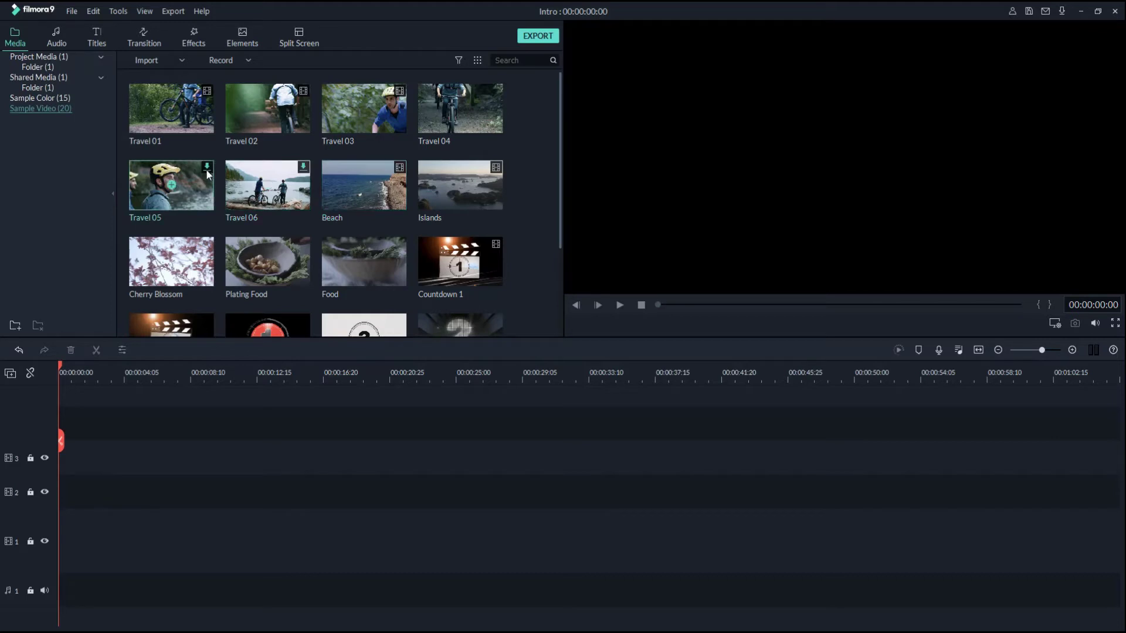
left_click(303, 174)
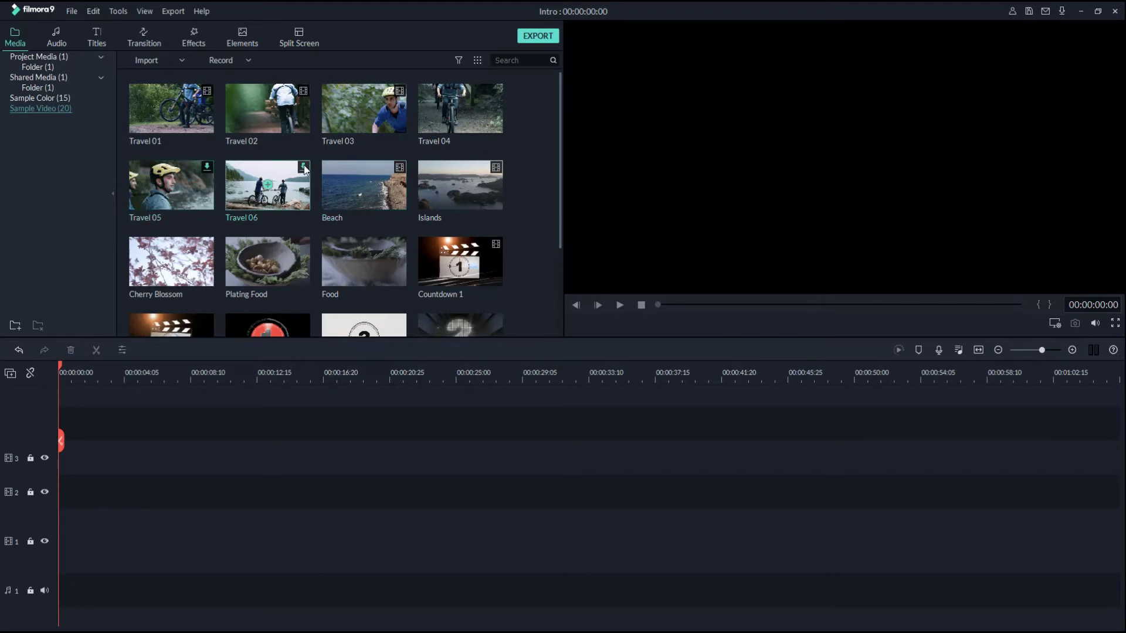
Preview the Countdown 8, Countdown 9 and Countdown 6 sample videos.
scroll(374, 188, "down", 3)
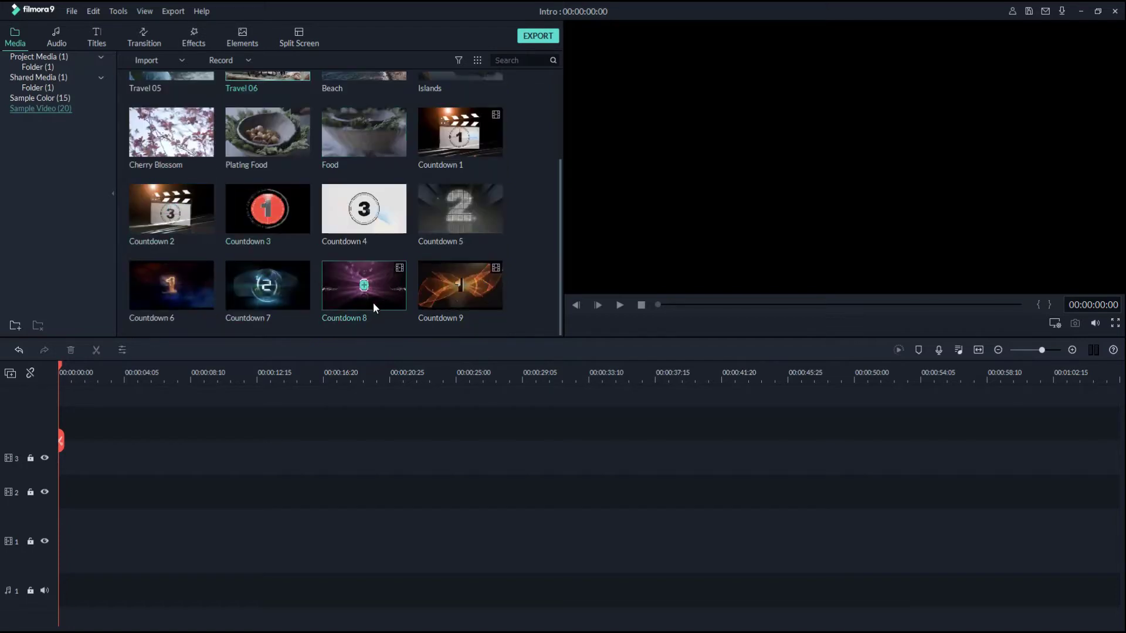
left_click(282, 296)
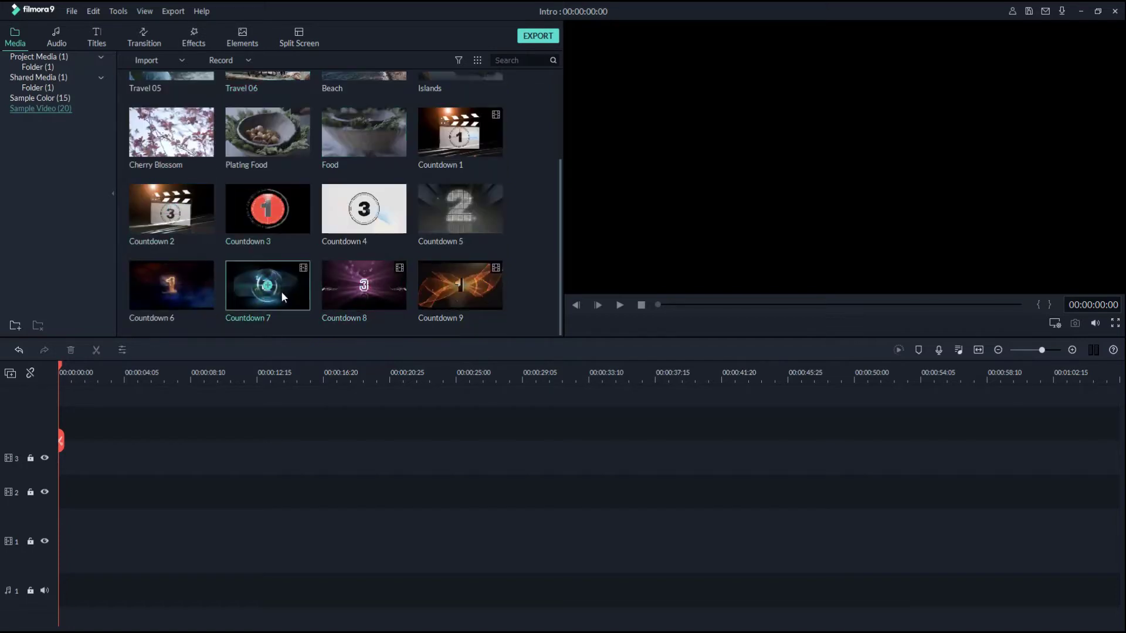
double_click(386, 294)
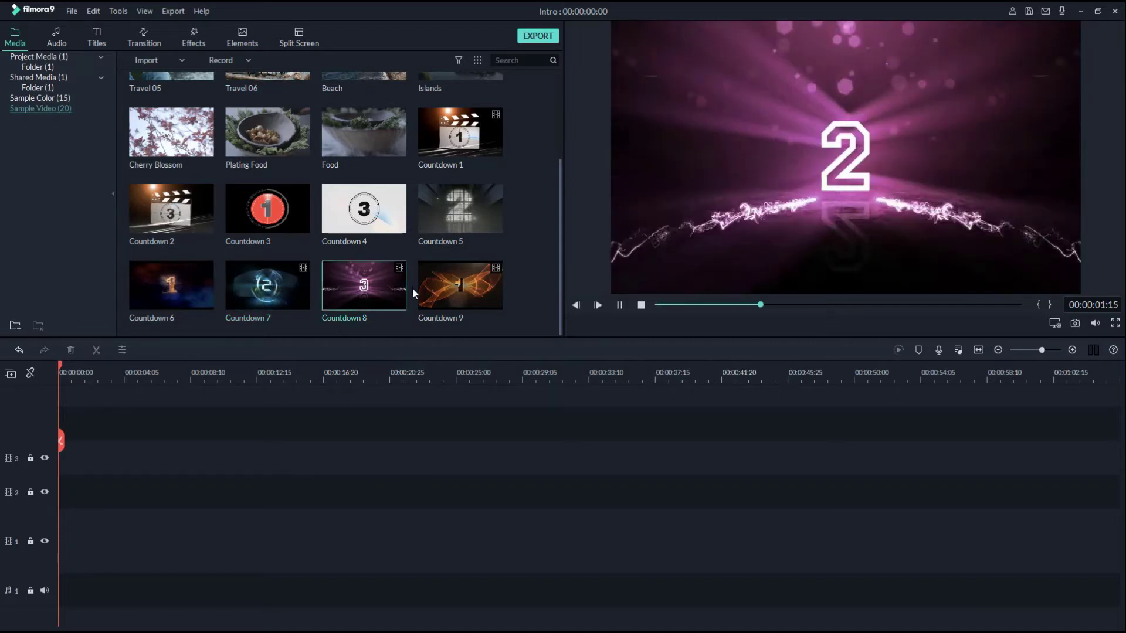
left_click(484, 293)
double_click(484, 294)
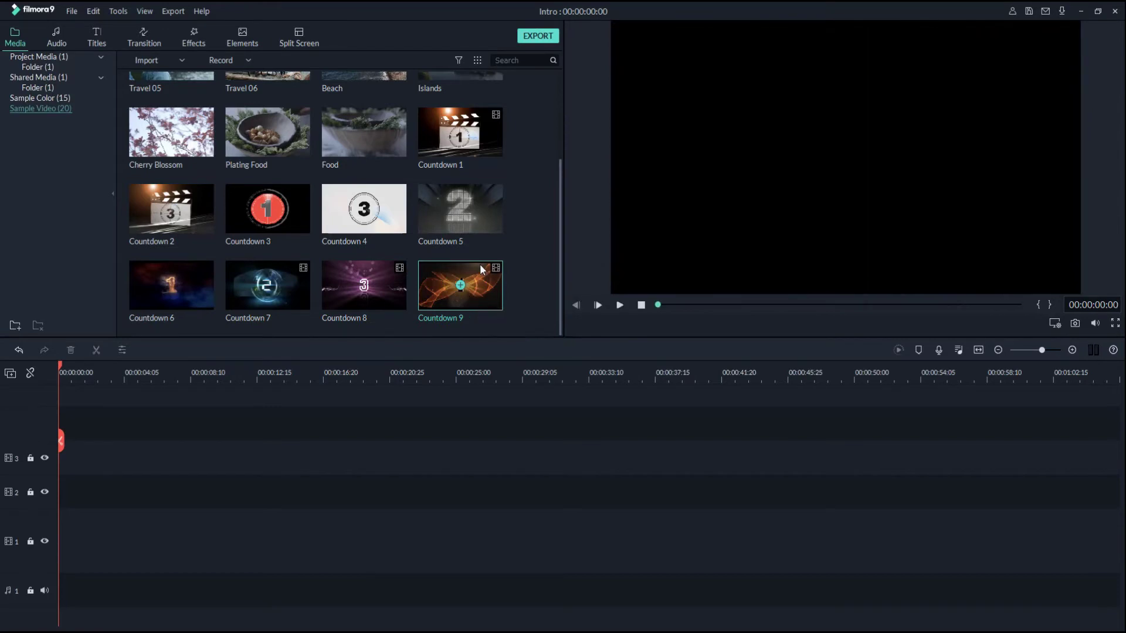
double_click(196, 294)
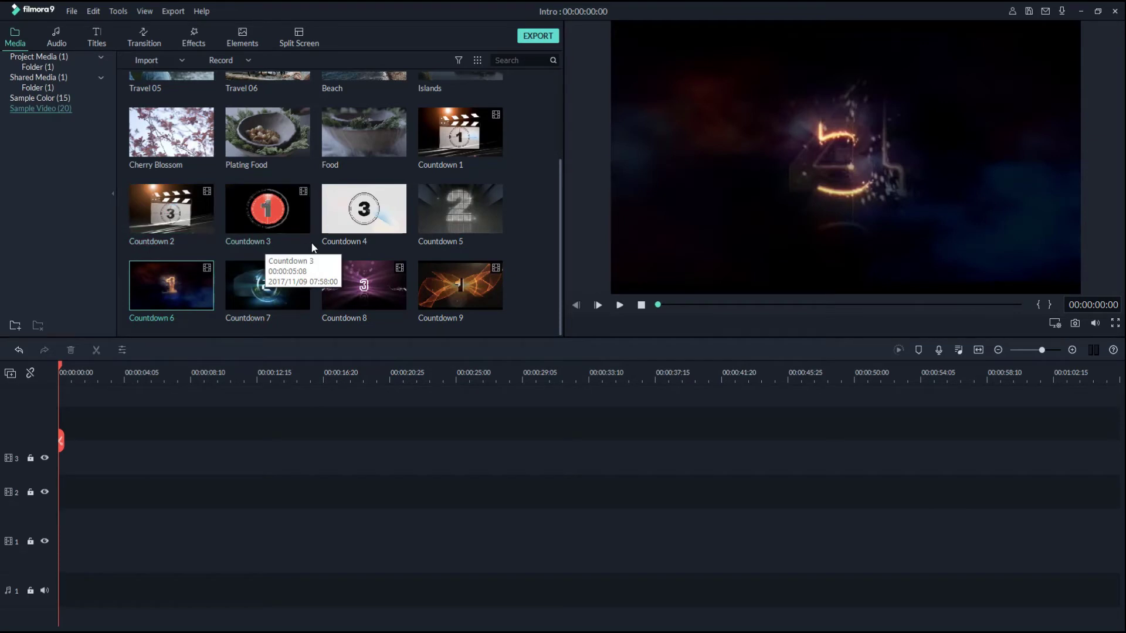
scroll(451, 253, "up", 2)
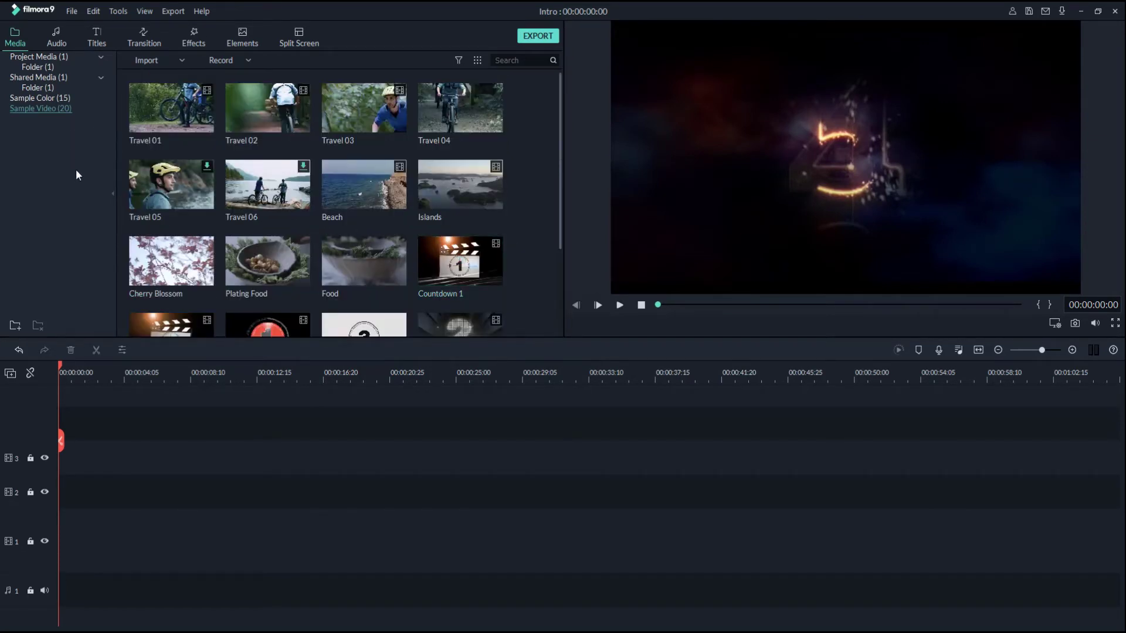
Return to the Titles category of the titles library and preview Title 1 and Default Title.
left_click(61, 40)
left_click(97, 40)
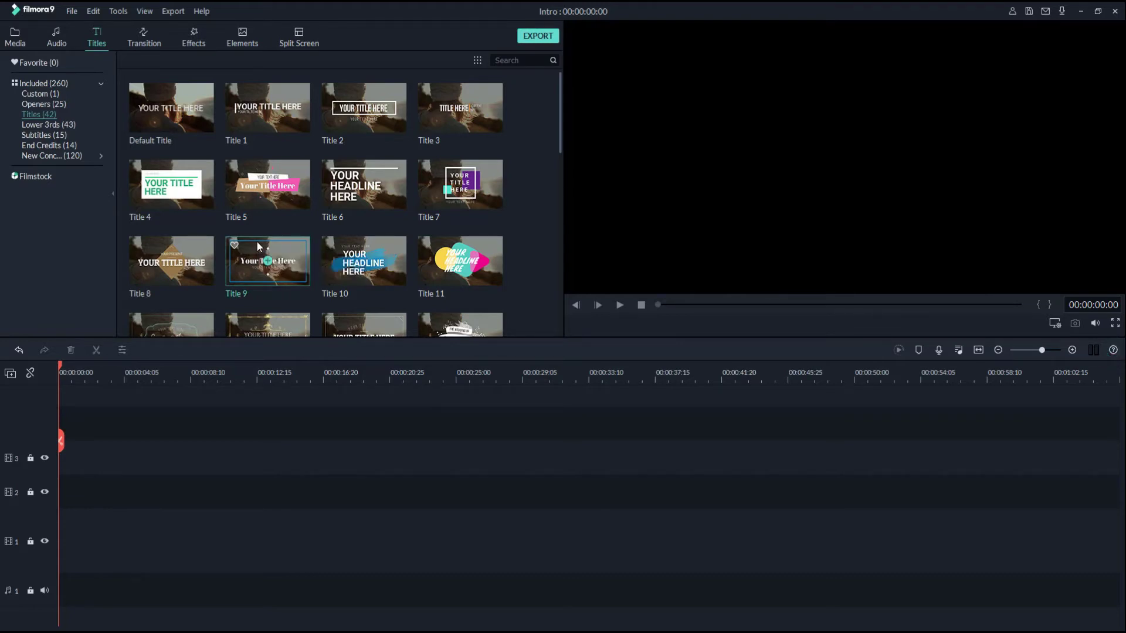
left_click(41, 121)
left_click(37, 115)
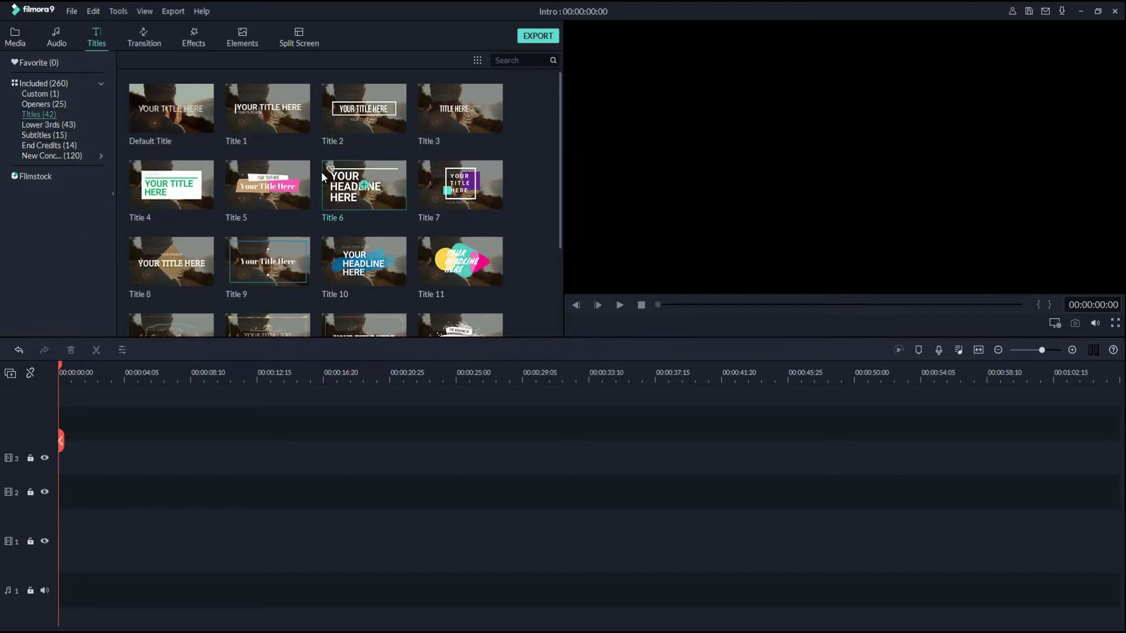
left_click(270, 127)
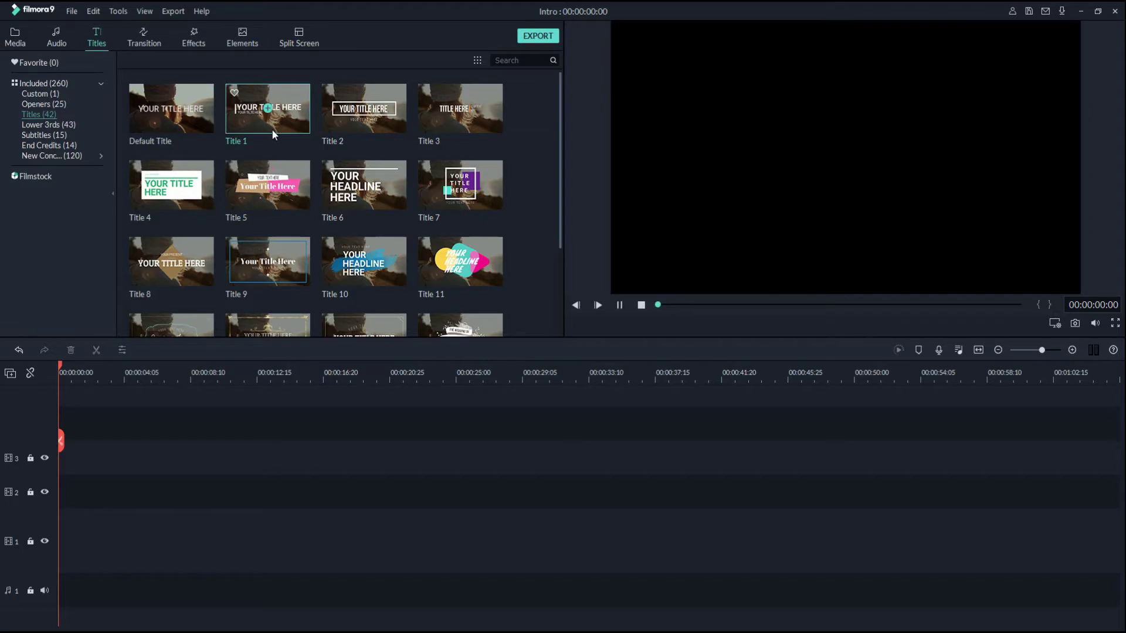
left_click(189, 127)
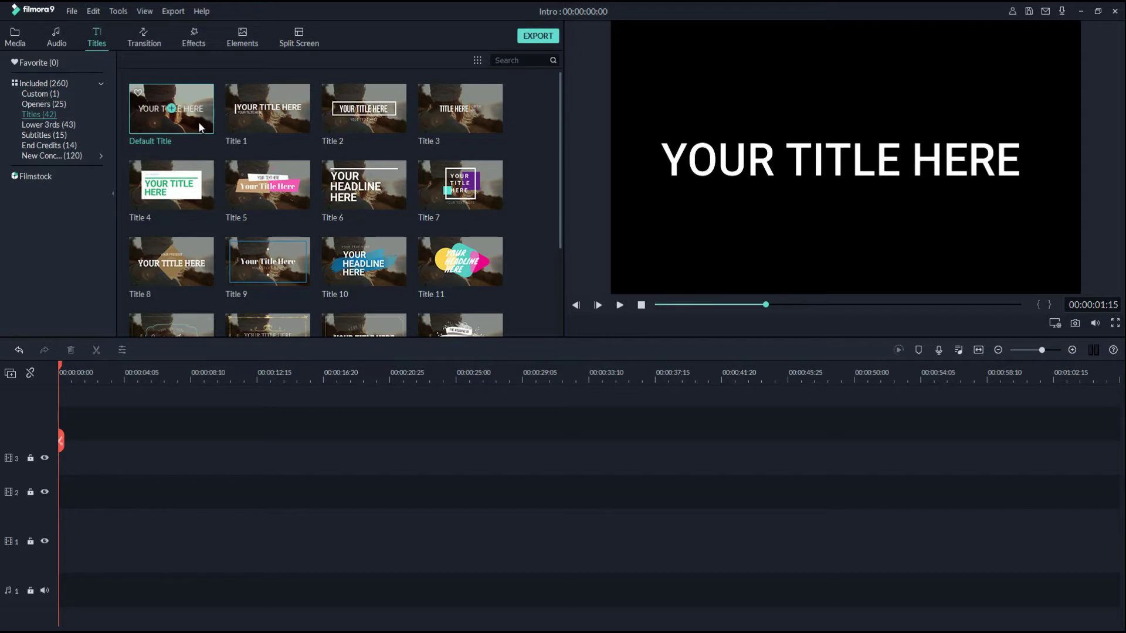
Add the Default Title to the timeline and replace its text with "JAZY".
left_click(171, 108)
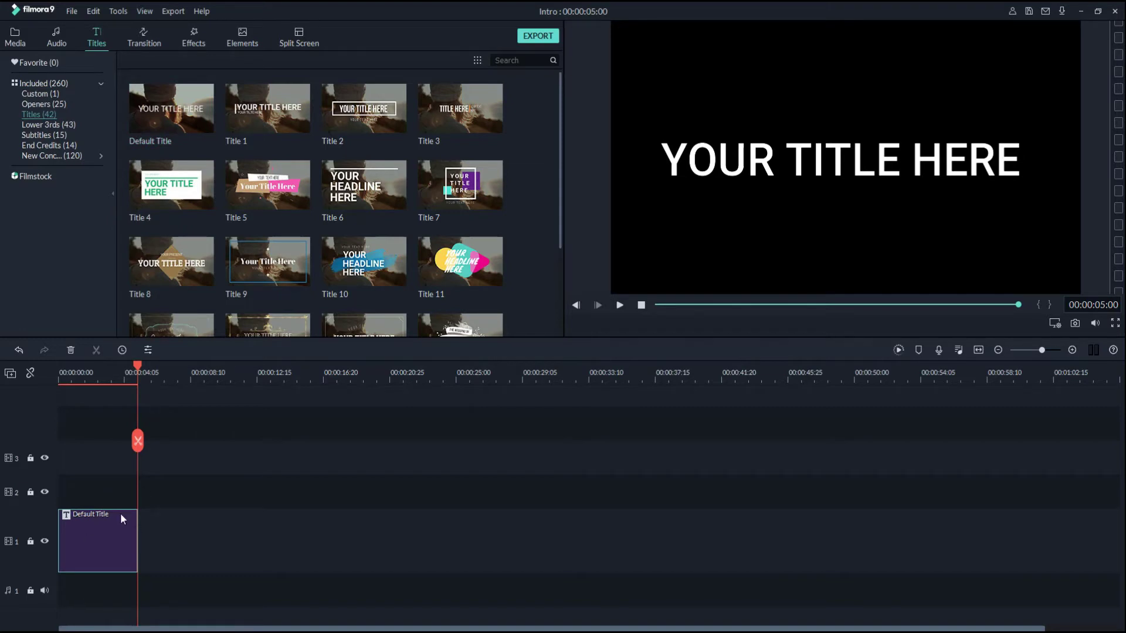
double_click(89, 549)
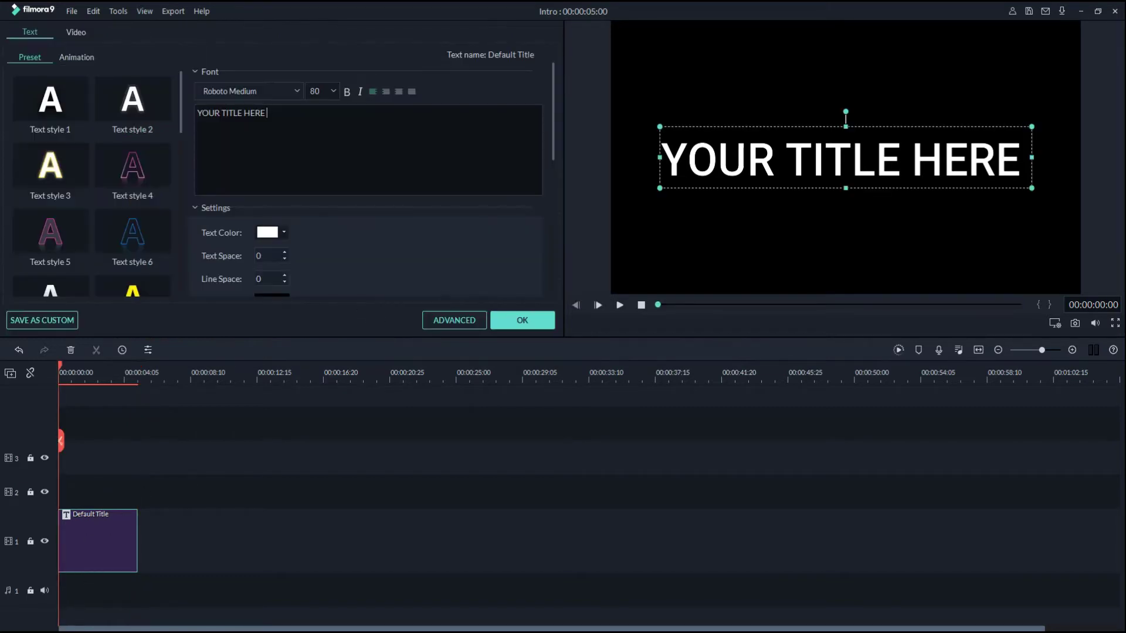
key("ctrl+a")
type("JAZY")
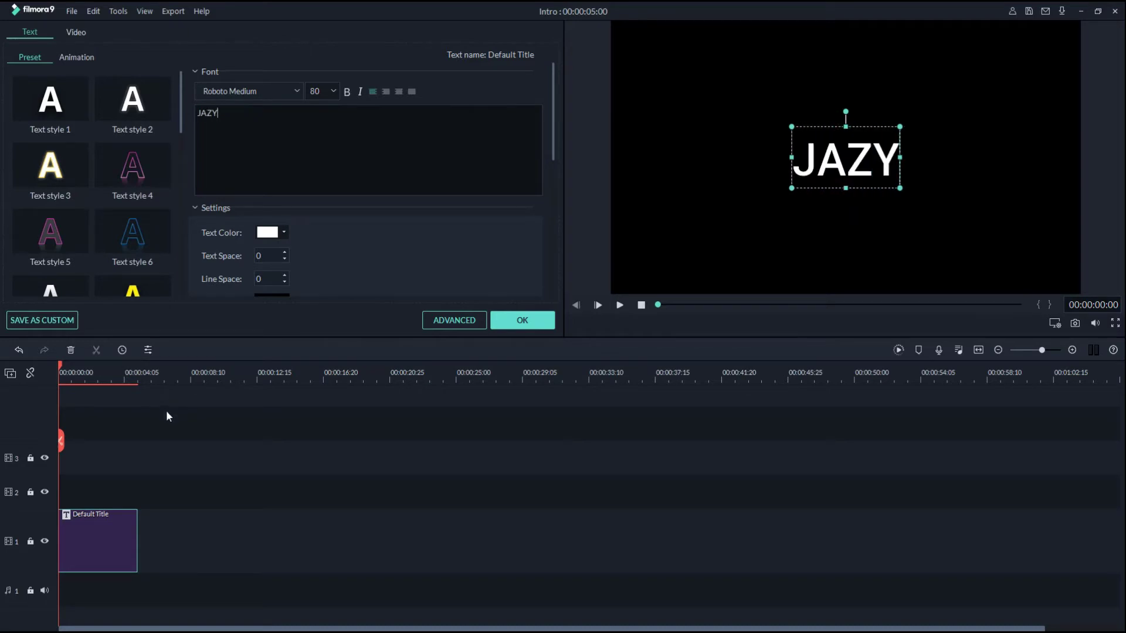
Change the title text to "JAYZEE TUTORIALS".
key("BackSpace")
key("BackSpace")
type("YZ")
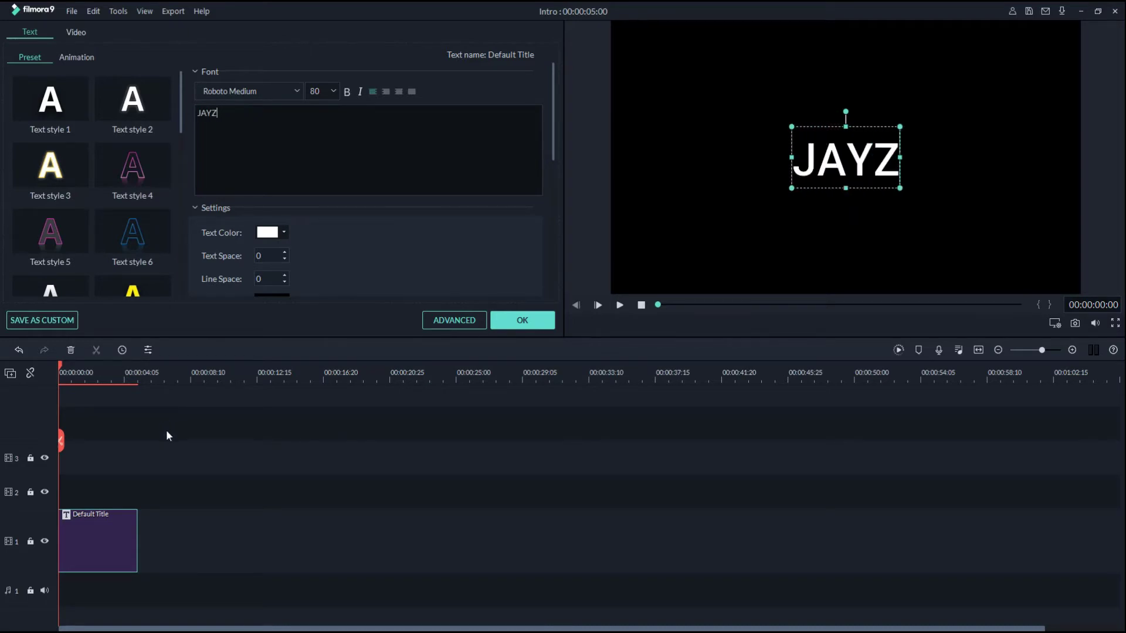
type("EE TU")
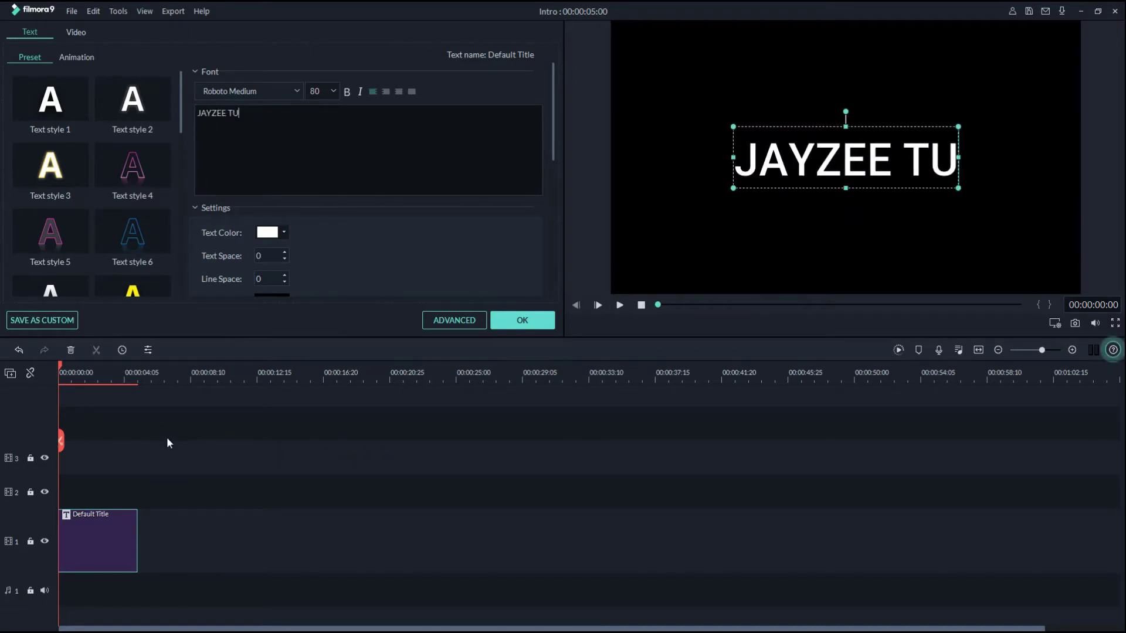
type("TORIALS")
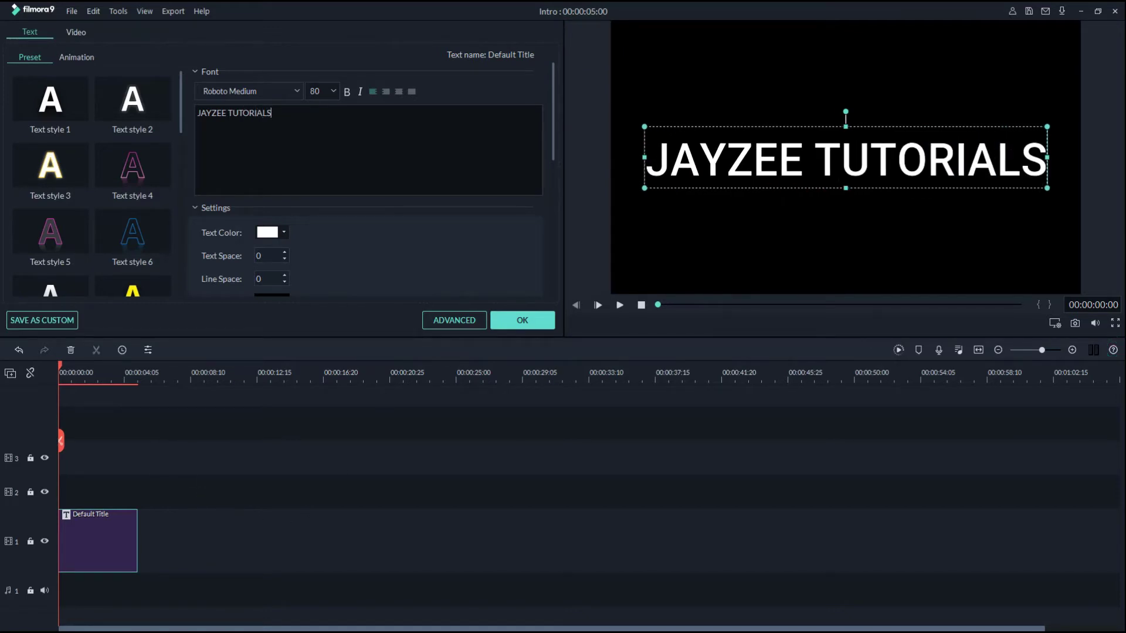
Set the title's font to Impact.
left_click(274, 90)
type("Ima")
type("p")
key("BackSpace")
key("BackSpace")
type("pa")
key("Return")
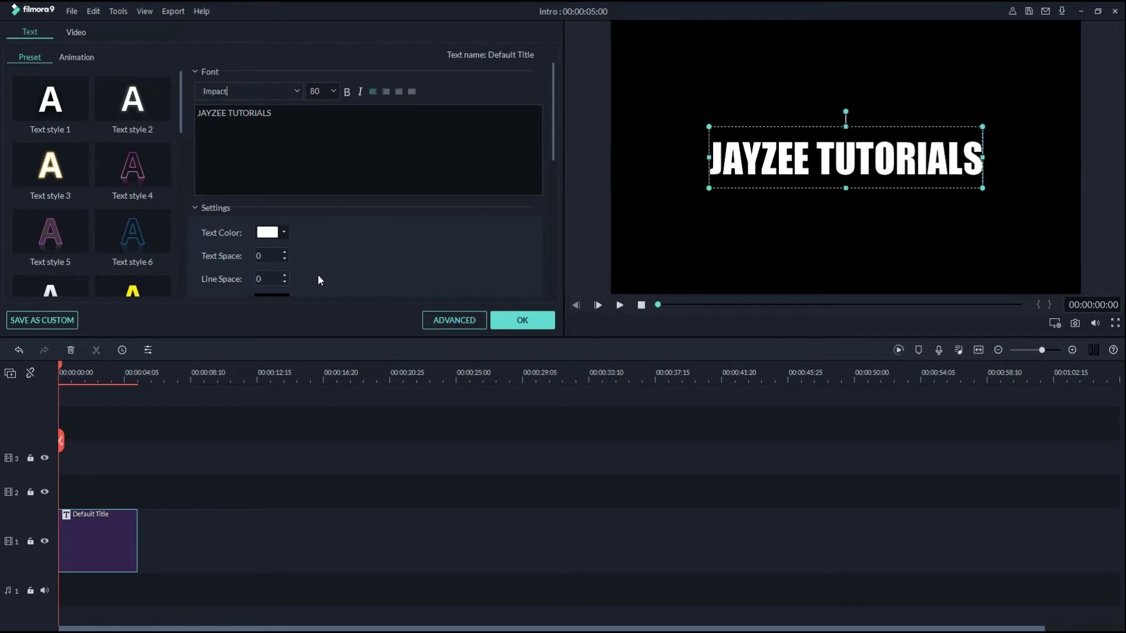
Try font sizes 300, 200 and 150 on the title, then settle on 100.
left_click(320, 92)
type("300")
key("Return")
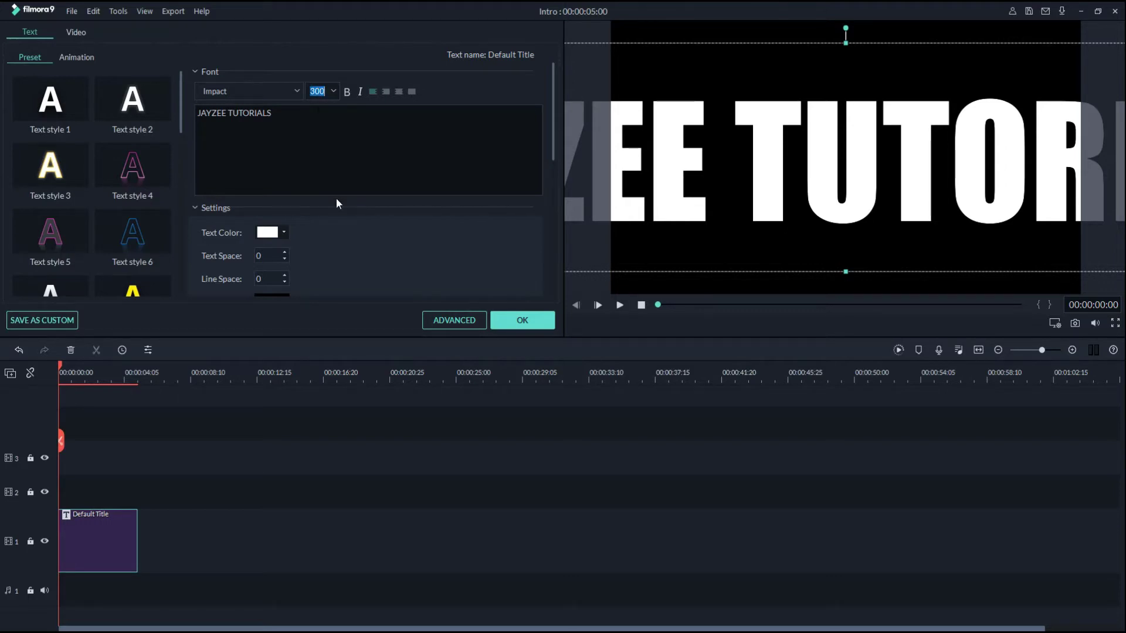
type("200")
key("Return")
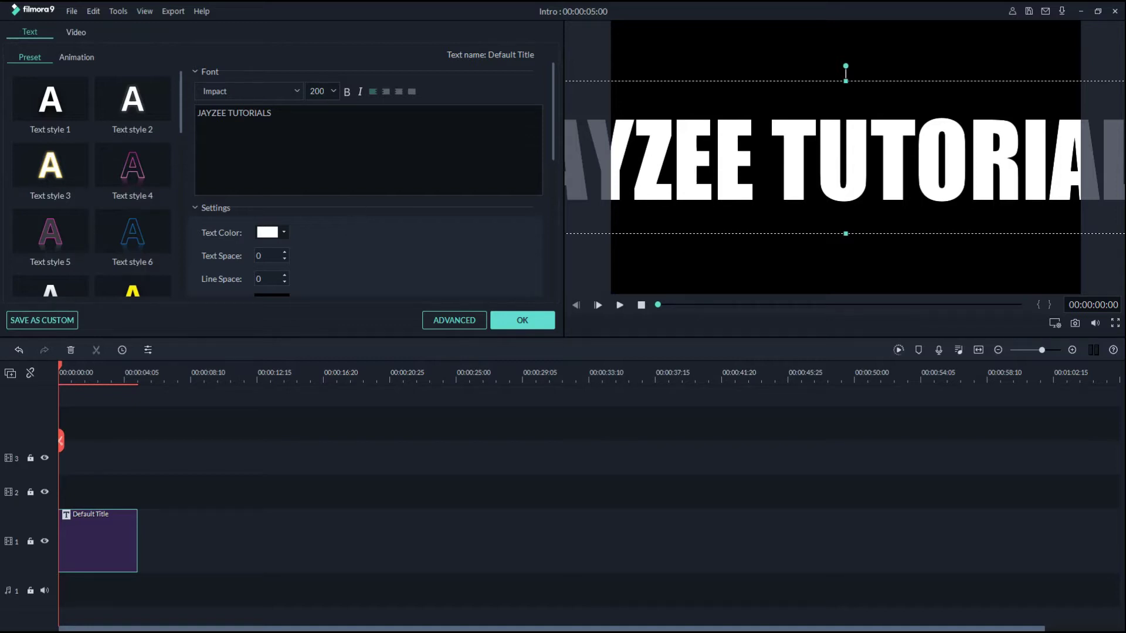
key("ctrl+a")
type("150")
key("Return")
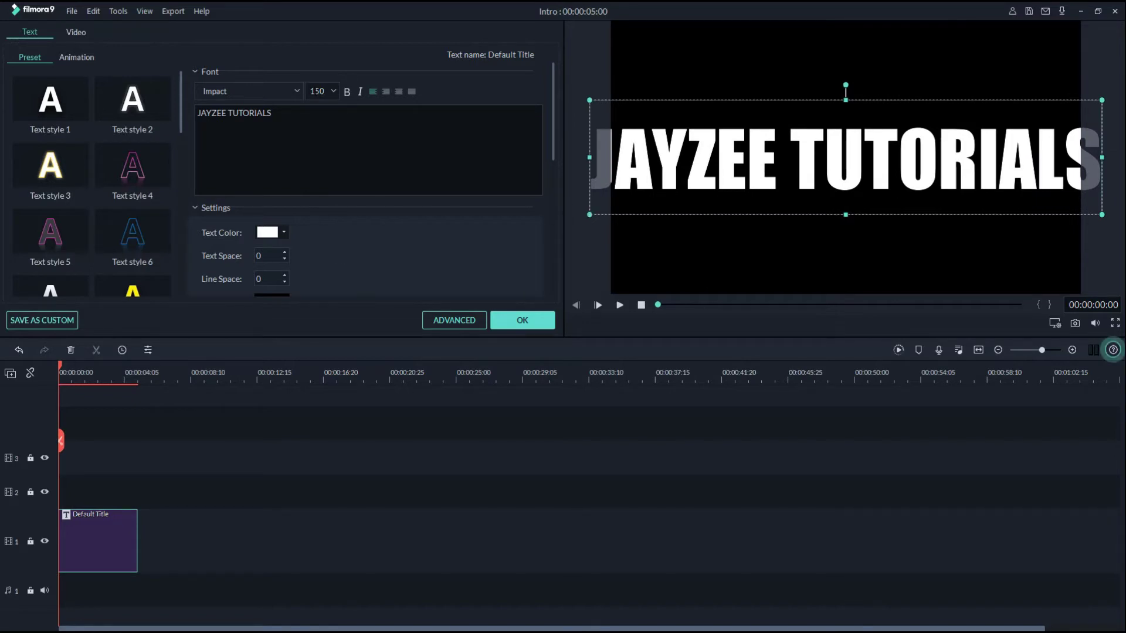
key("ctrl+a")
type("100")
key("Return")
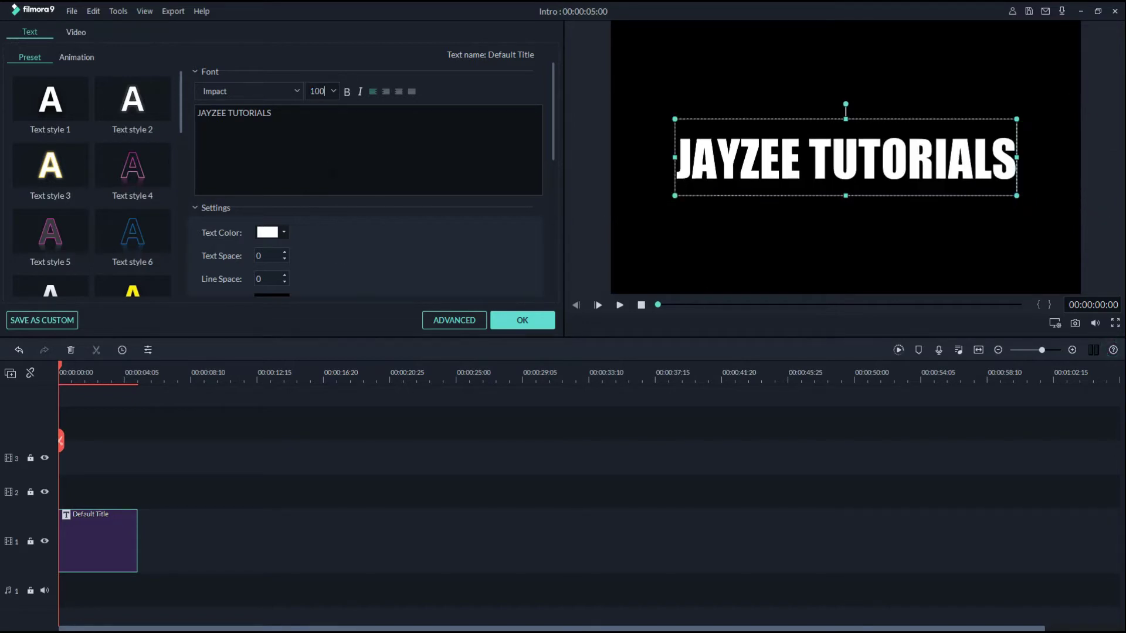
Try enlarging the title's text box in the preview and undo the resize.
mouse_move(675, 196)
left_mouse_down()
mouse_move(651, 216)
mouse_move(680, 209)
left_mouse_up()
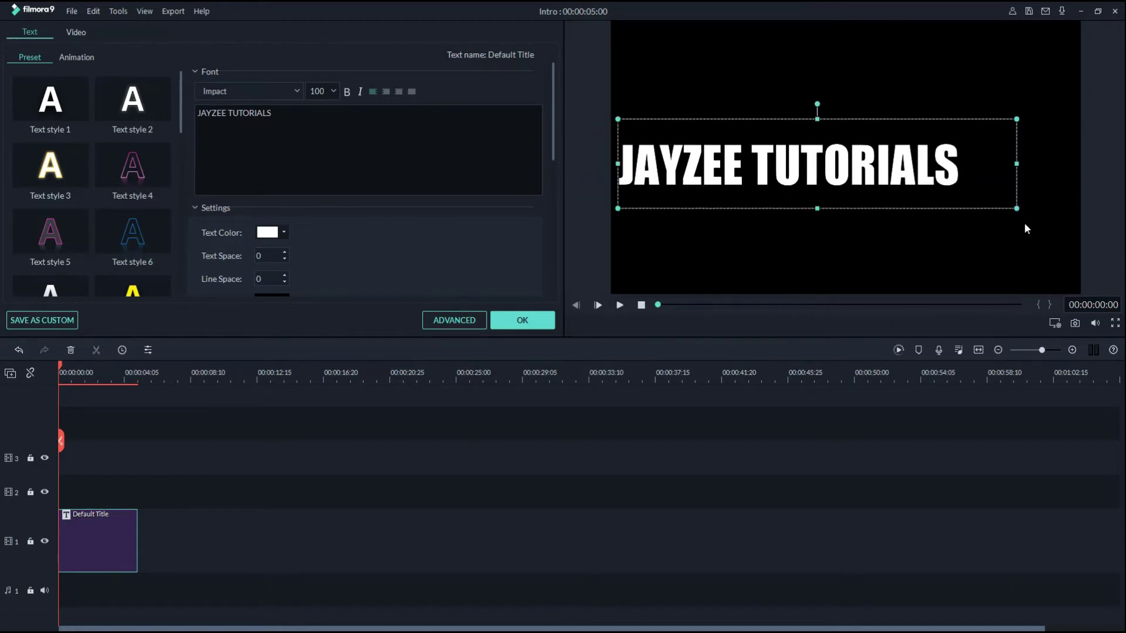
key("ctrl+z")
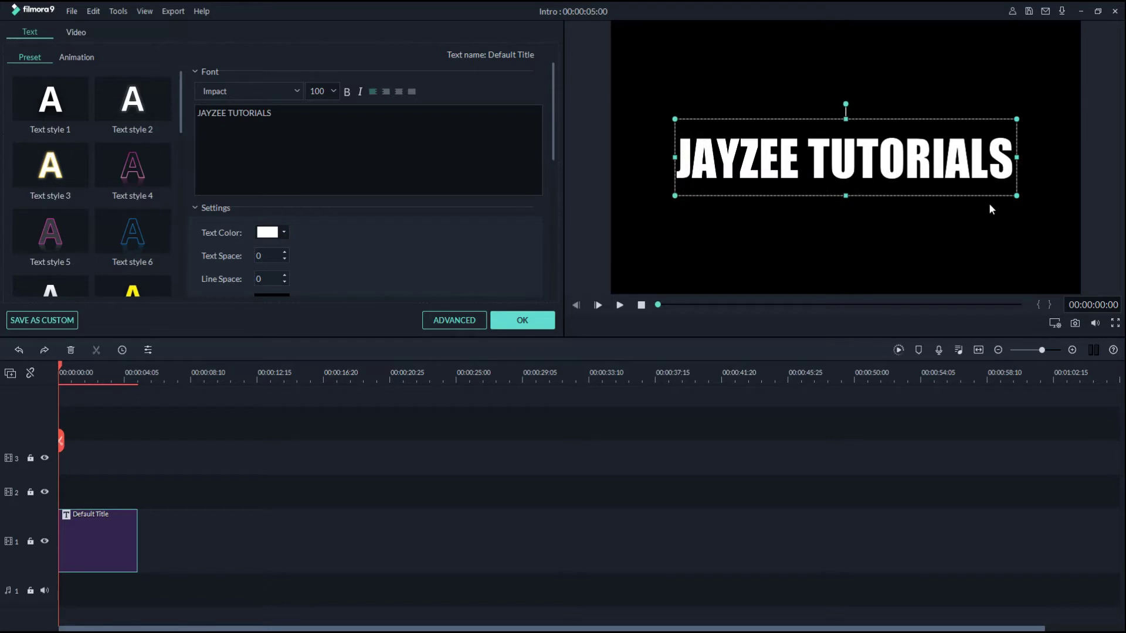
Set the title's font size to 130 and reselect its text box.
left_click_drag(310, 91, 332, 106)
type("130")
key("Return")
left_click(663, 238)
left_click(712, 175)
double_click(317, 91)
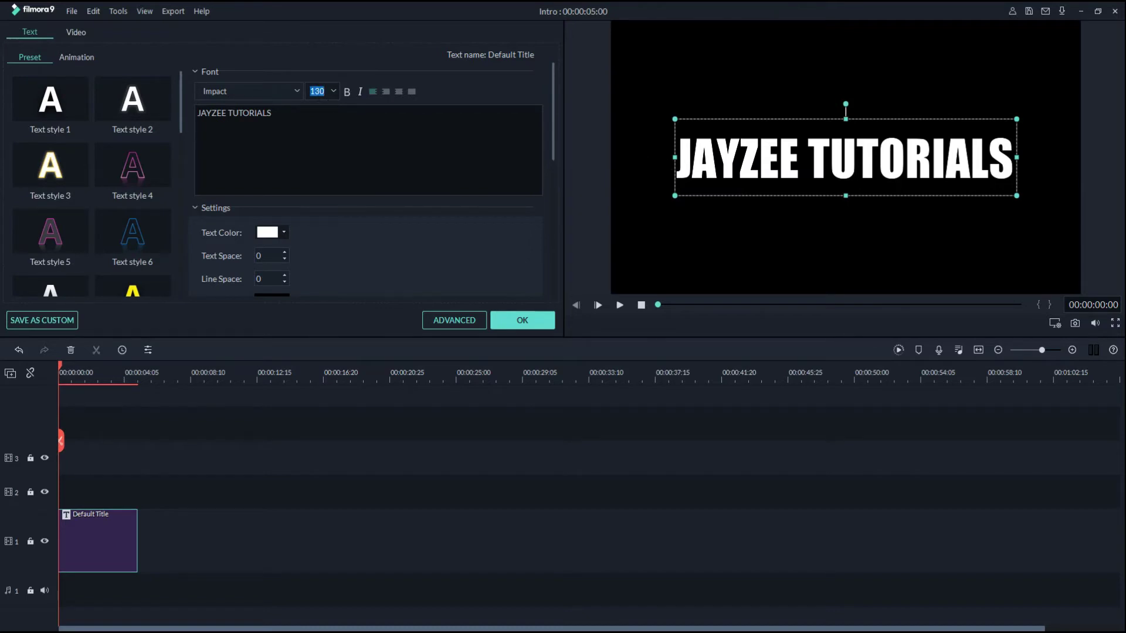
Set the title's font size to 150 and apply the title edits.
left_click(324, 91)
double_click(317, 91)
type("15")
left_click(275, 120)
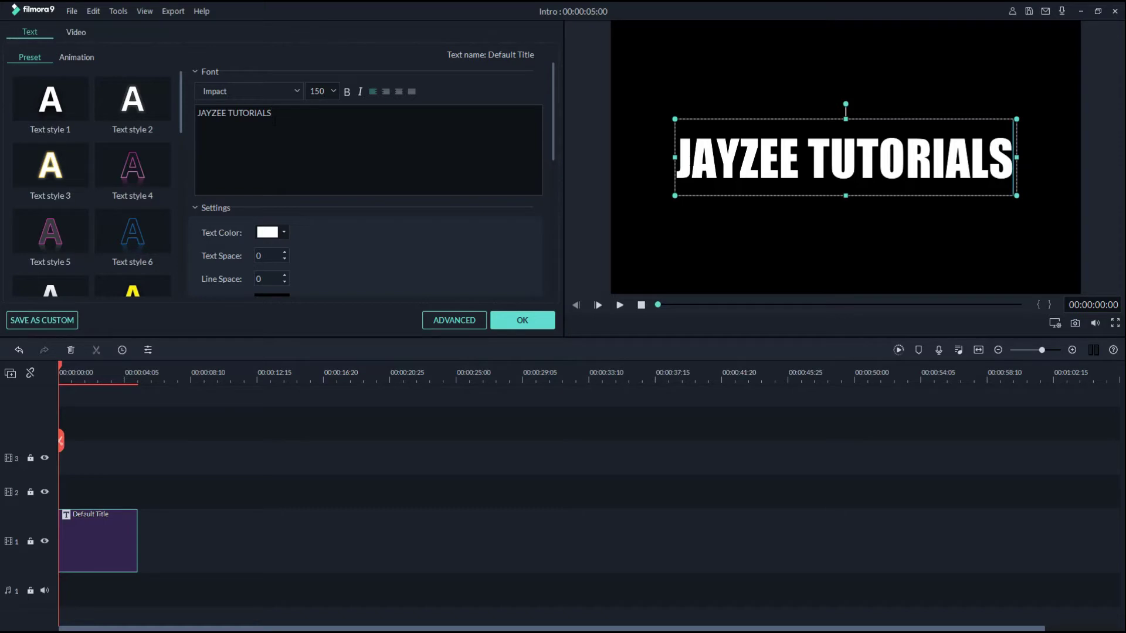
left_click(731, 160)
key("ctrl+a")
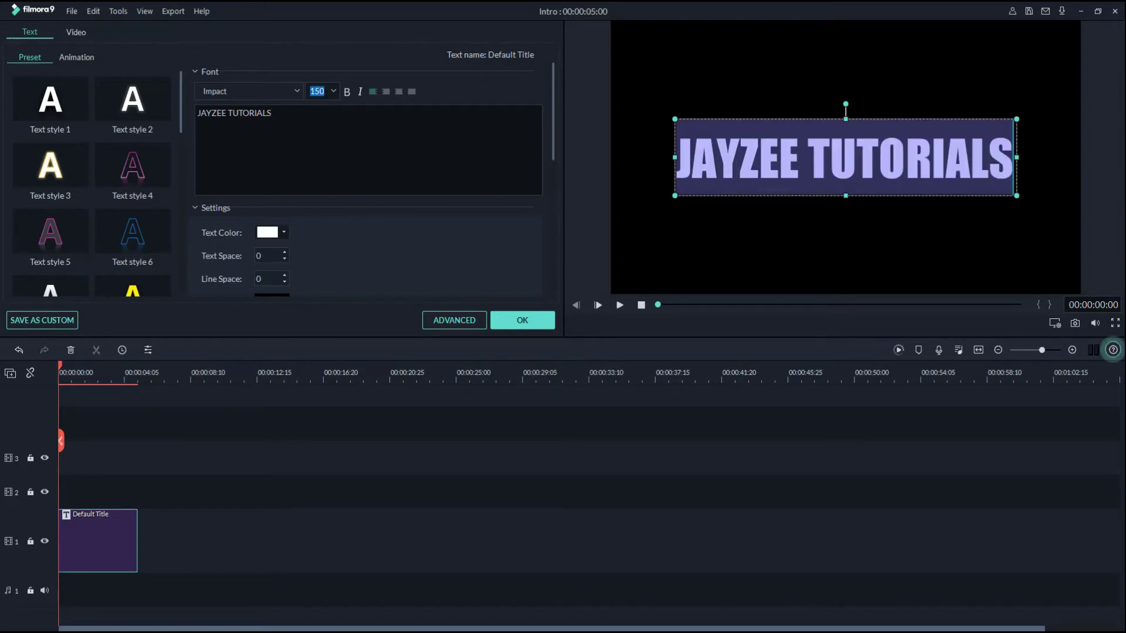
key("Right")
left_click(502, 326)
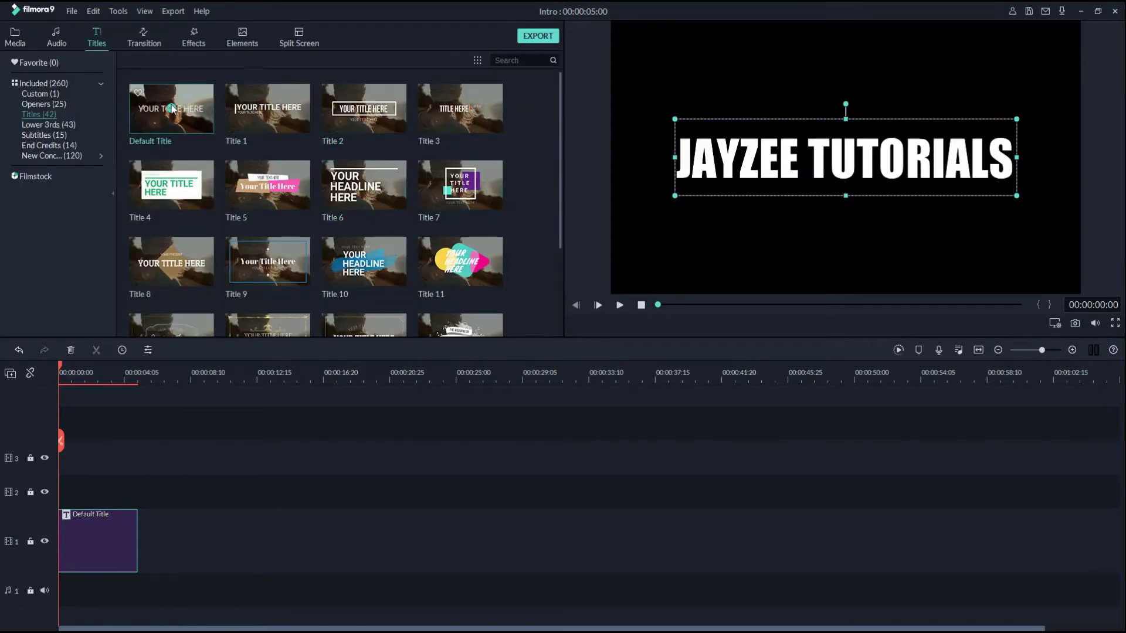
Reopen the Default Title clip in the advanced text editor and apply the Random 2 text animation.
double_click(96, 551)
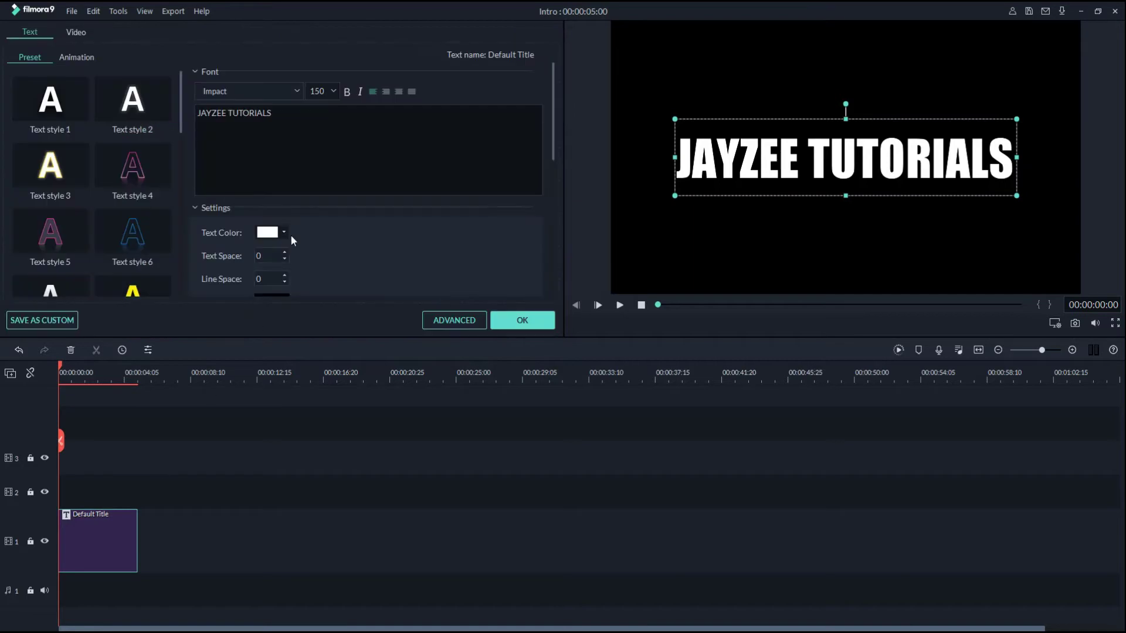
left_click(452, 320)
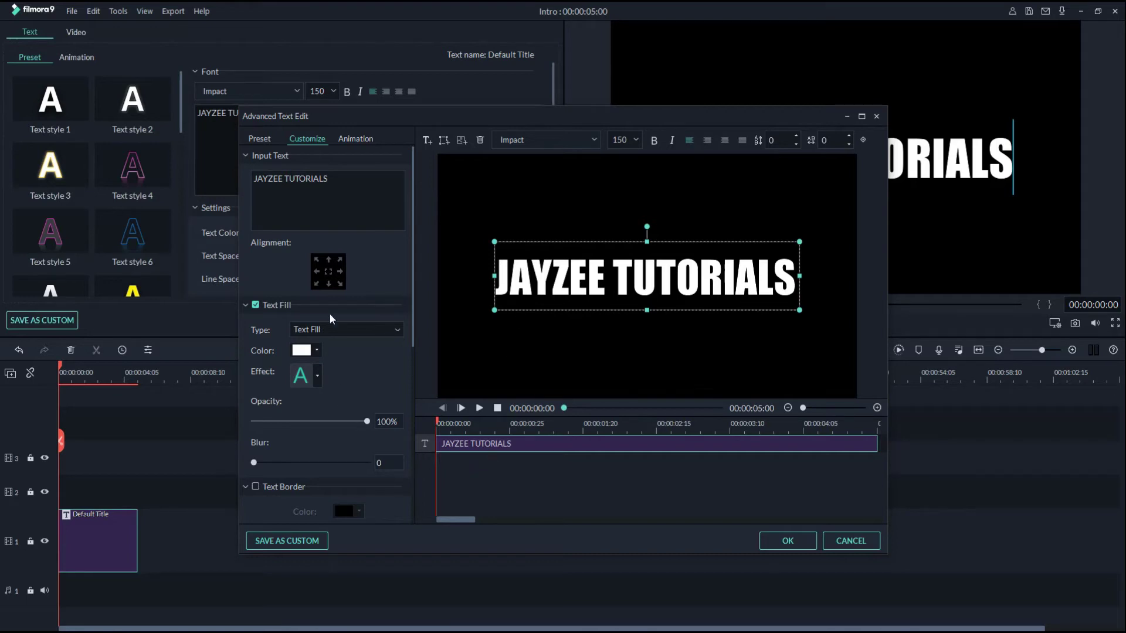
left_click(357, 140)
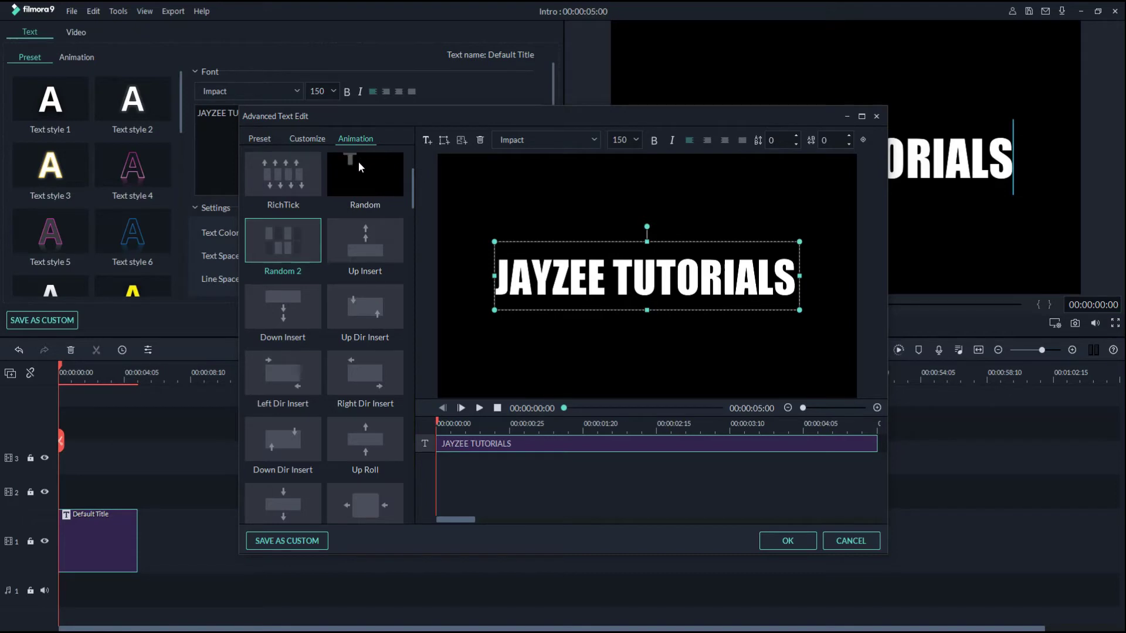
mouse_move(366, 168)
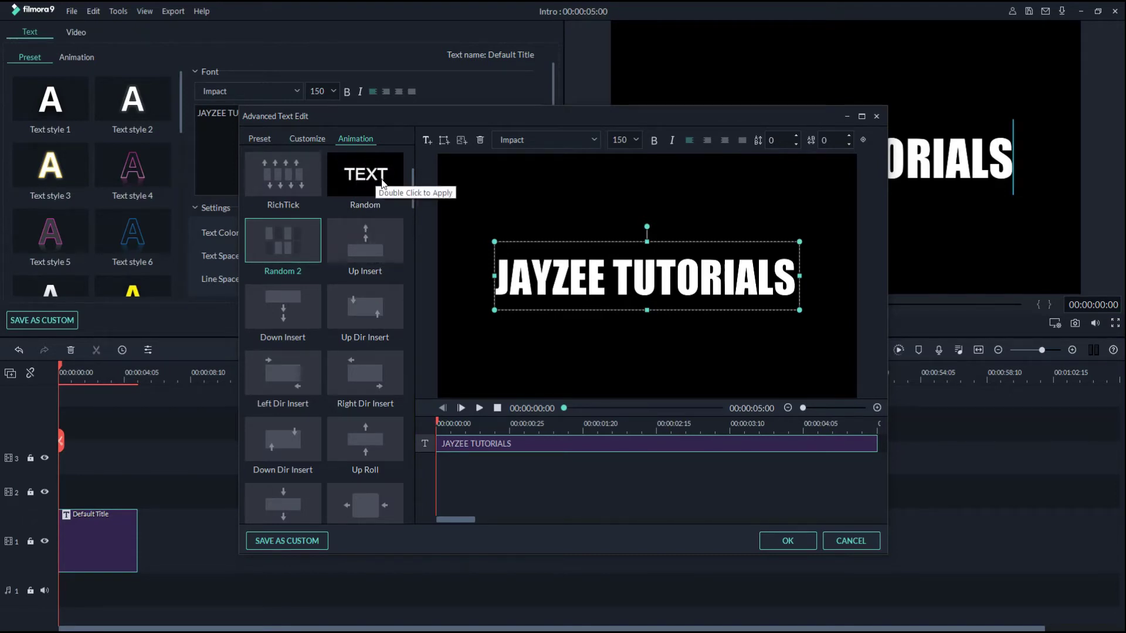
double_click(375, 178)
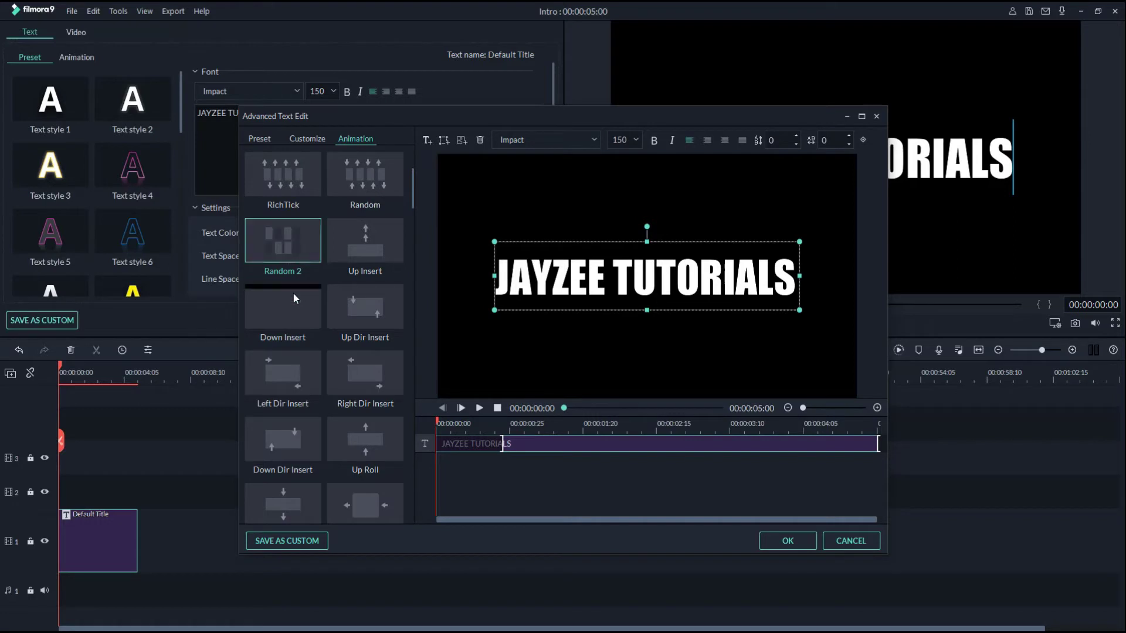
left_click(295, 245)
Shorten the title's opening animation to end at 00:00:00:13 and play the result.
left_click_drag(503, 444, 472, 444)
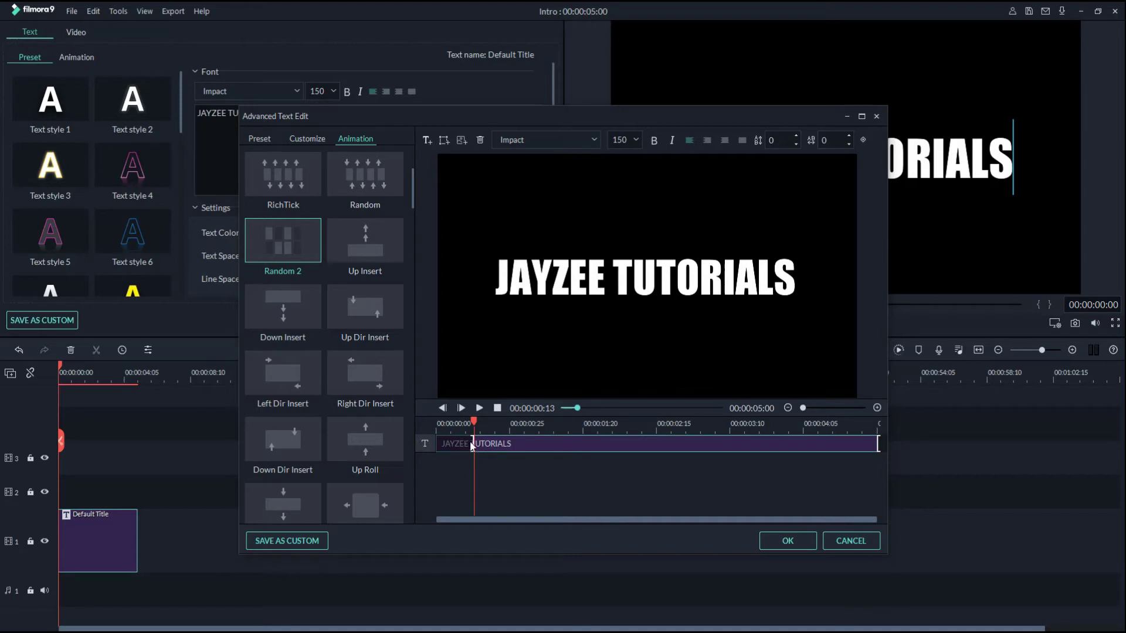
left_click(479, 408)
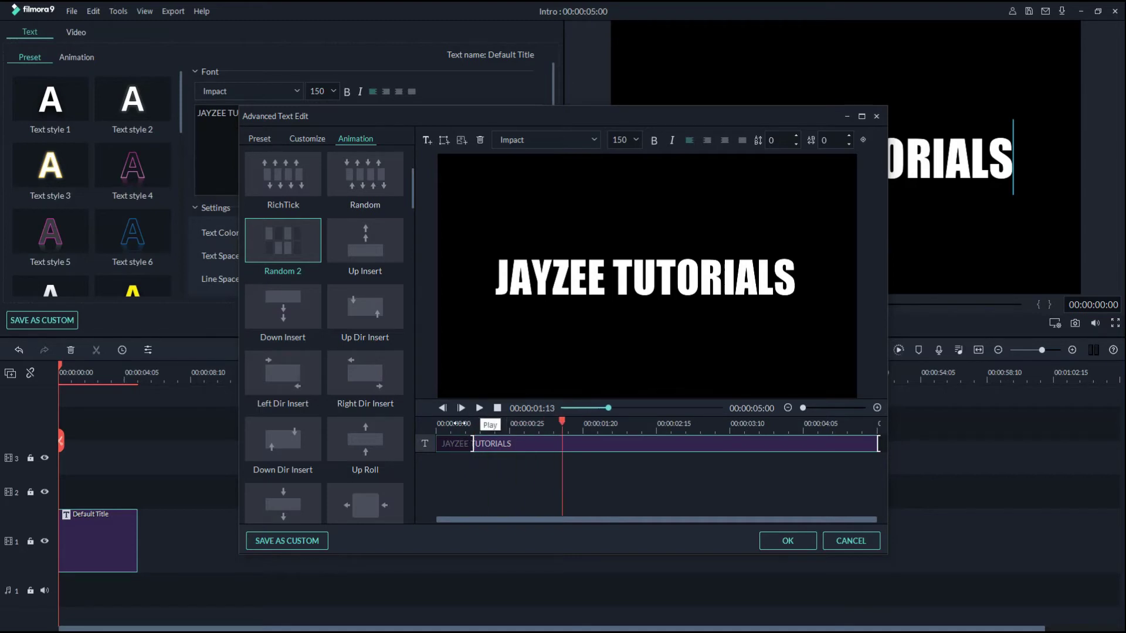
left_click(439, 420)
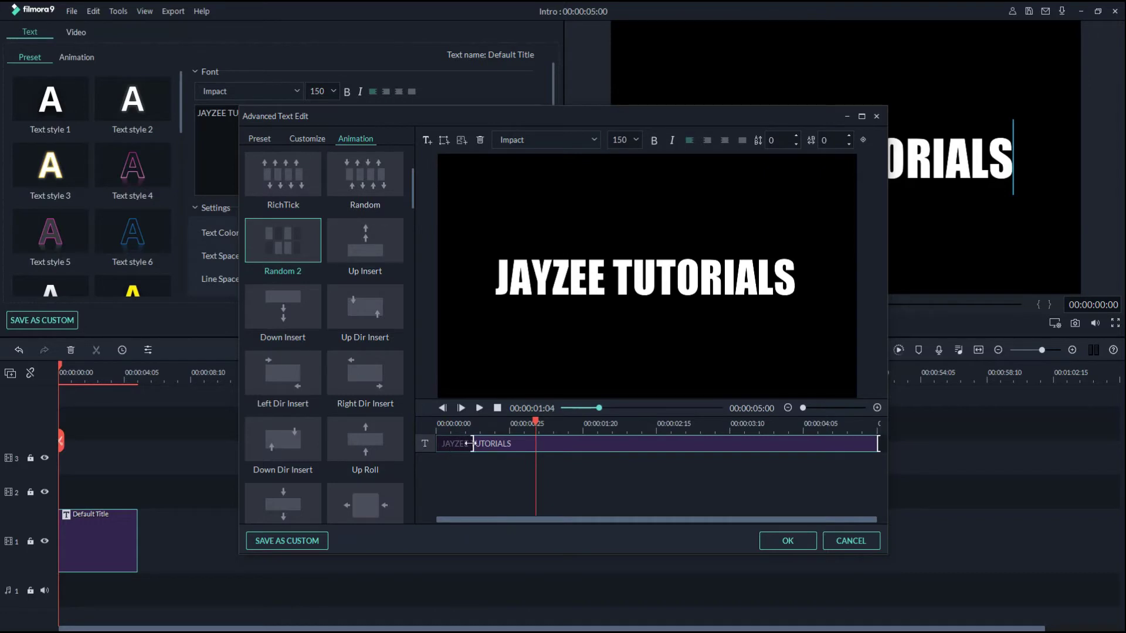
Extend the title's opening animation to end at 00:00:02:09 and preview it from the start.
left_click_drag(469, 442, 638, 443)
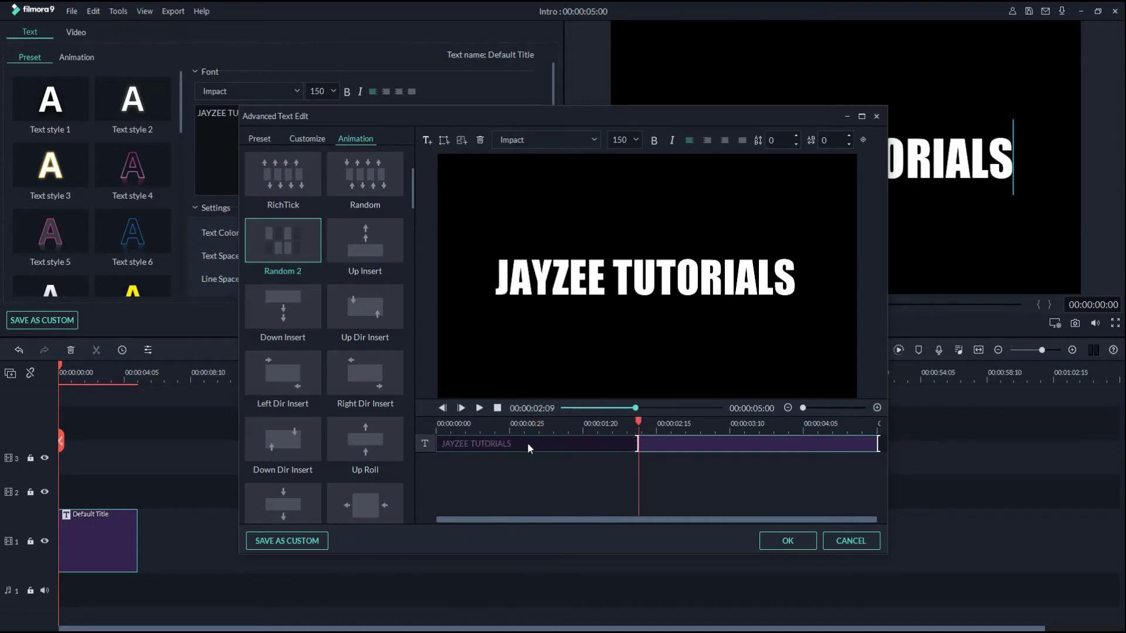
left_click(437, 422)
key("space")
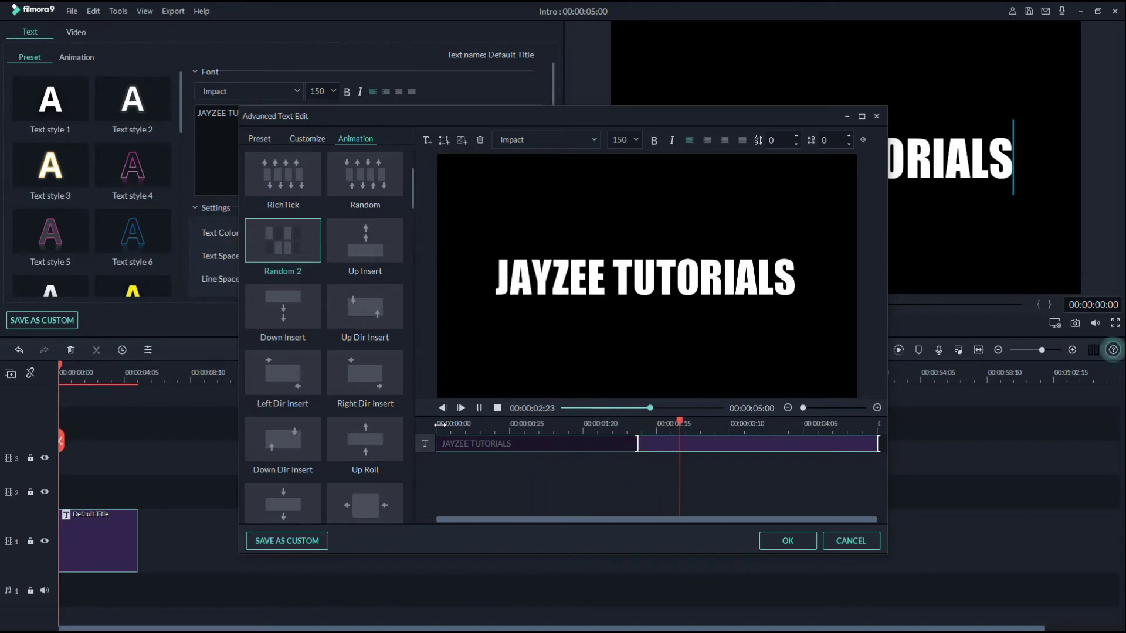
key("space")
Extend the title's opening animation to about 2.8 seconds, preview it from the start and apply all title edits.
left_click_drag(636, 444, 684, 444)
left_click(446, 422)
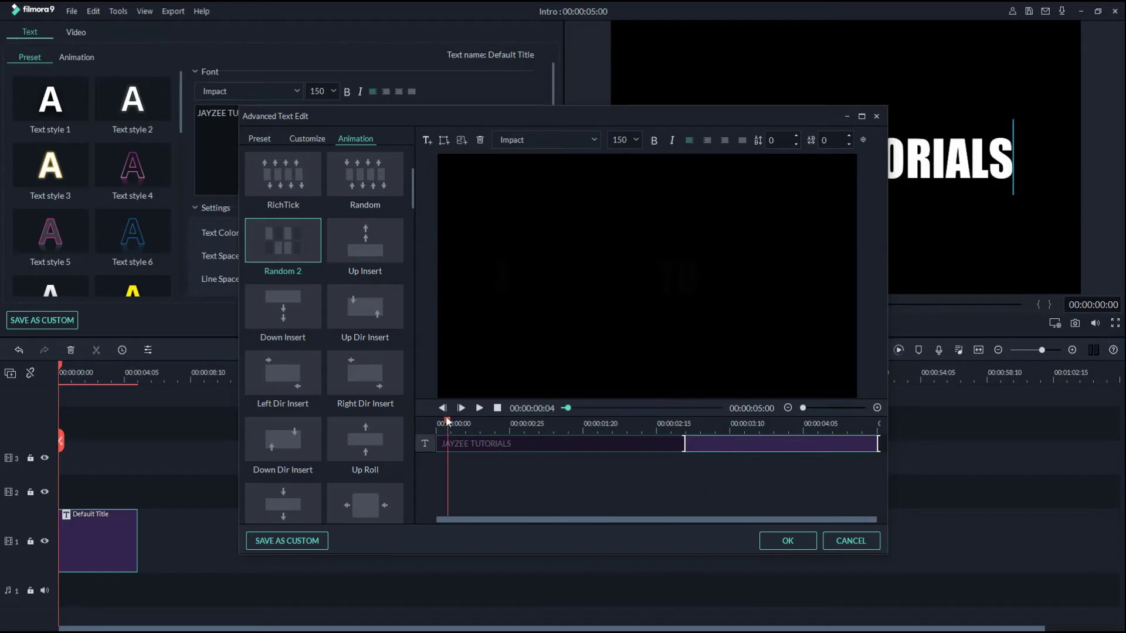
left_click(435, 425)
key("space")
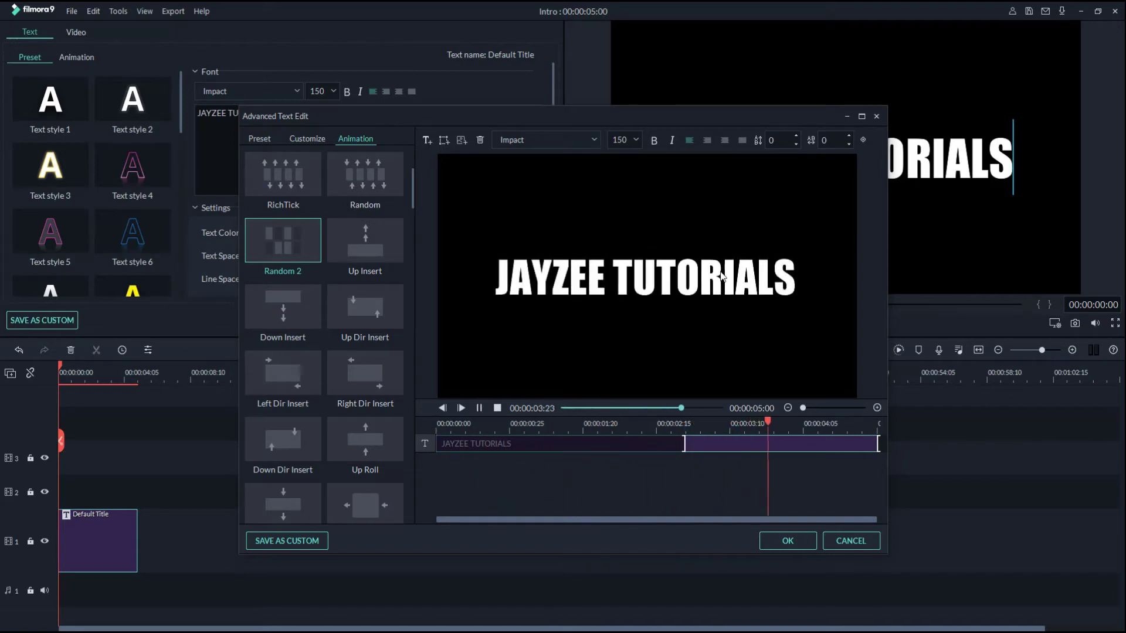
left_click(782, 541)
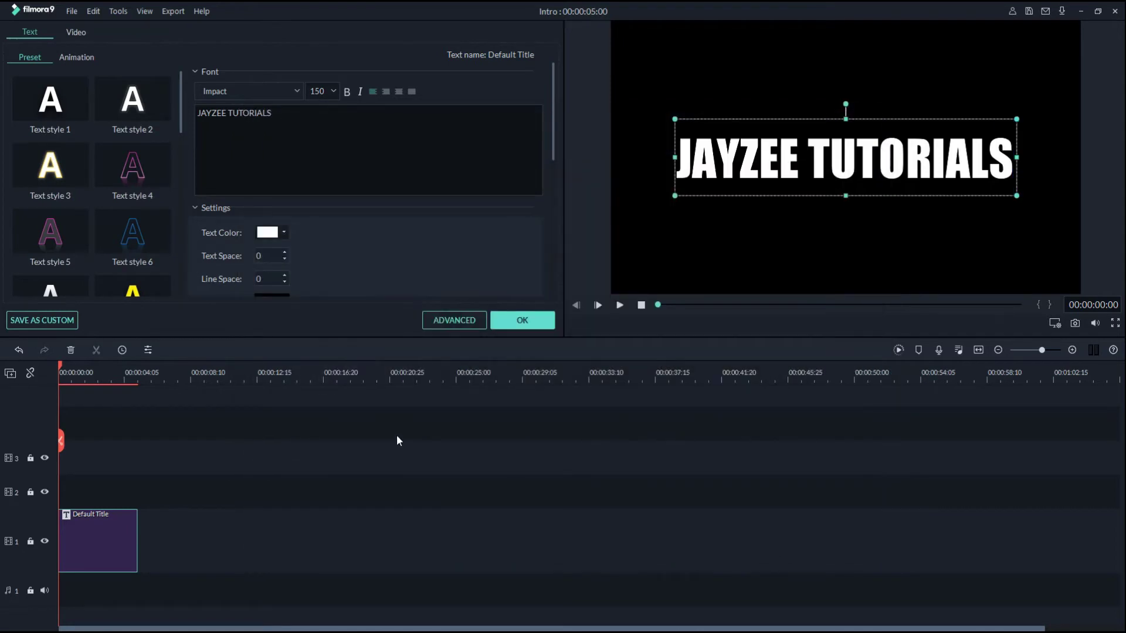
left_click(359, 464)
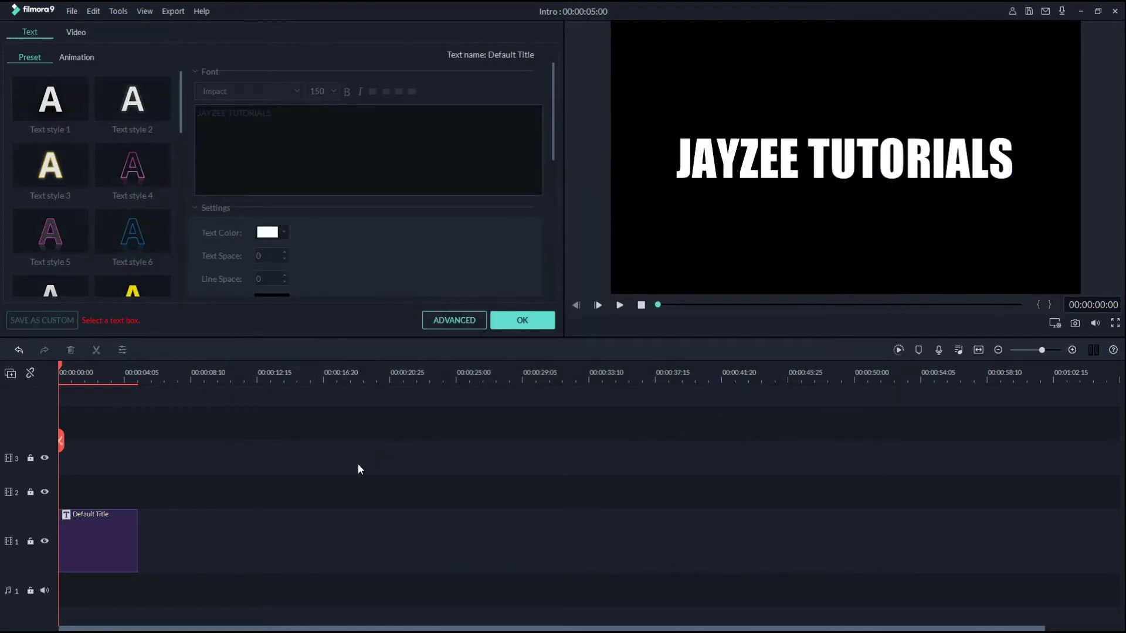
left_click(522, 322)
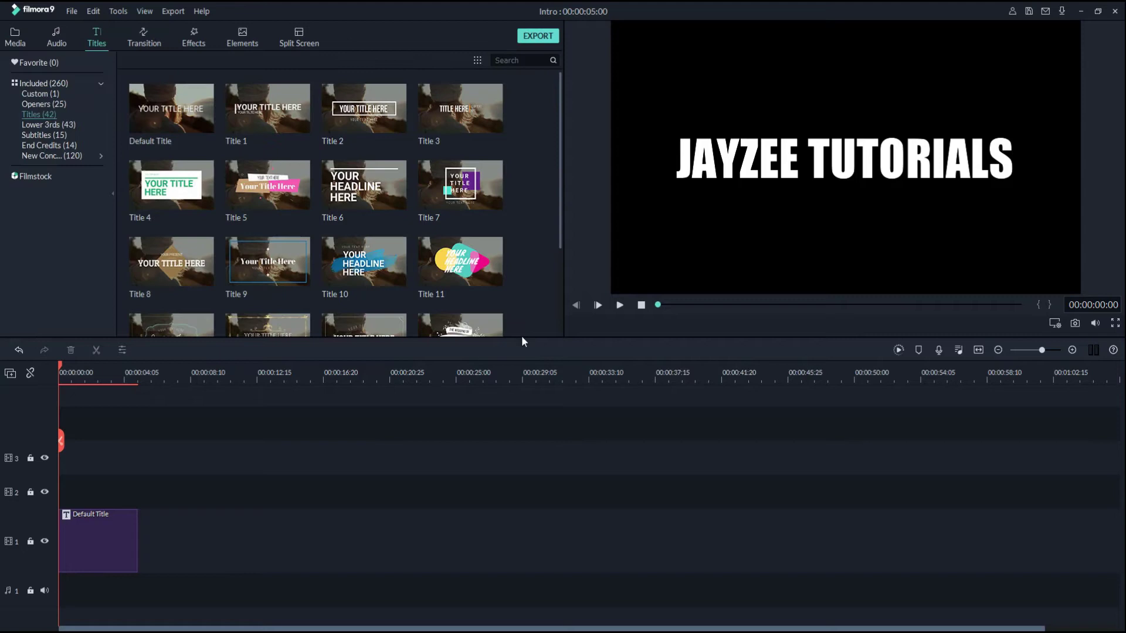
Play the title clip on the timeline and return the playhead to the start.
left_click(82, 556)
key("space")
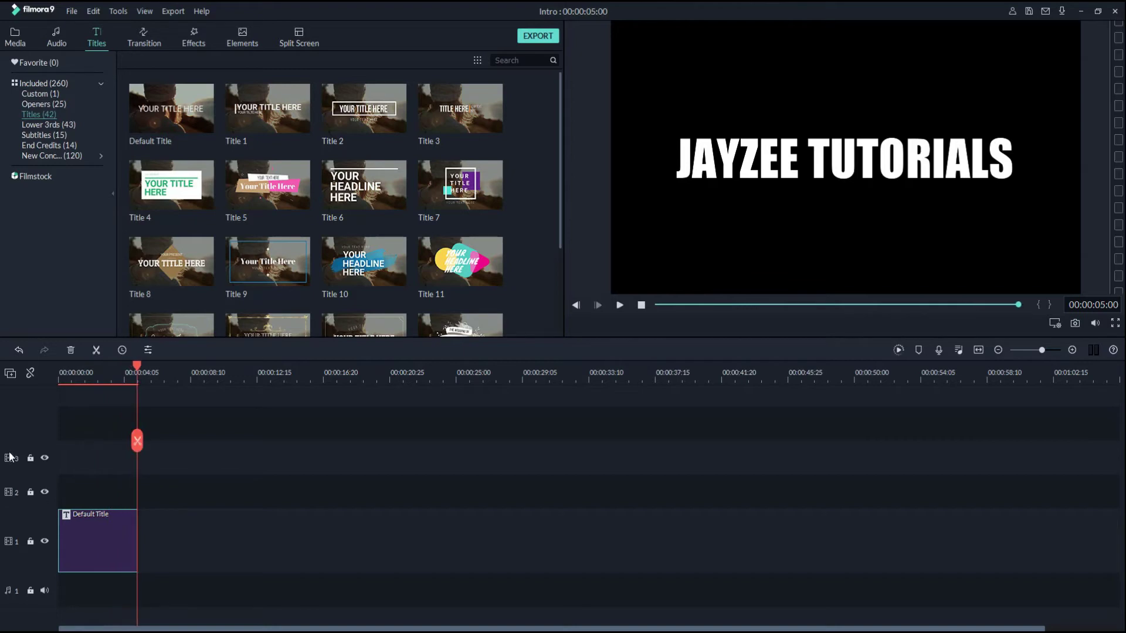
left_click_drag(131, 365, 38, 379)
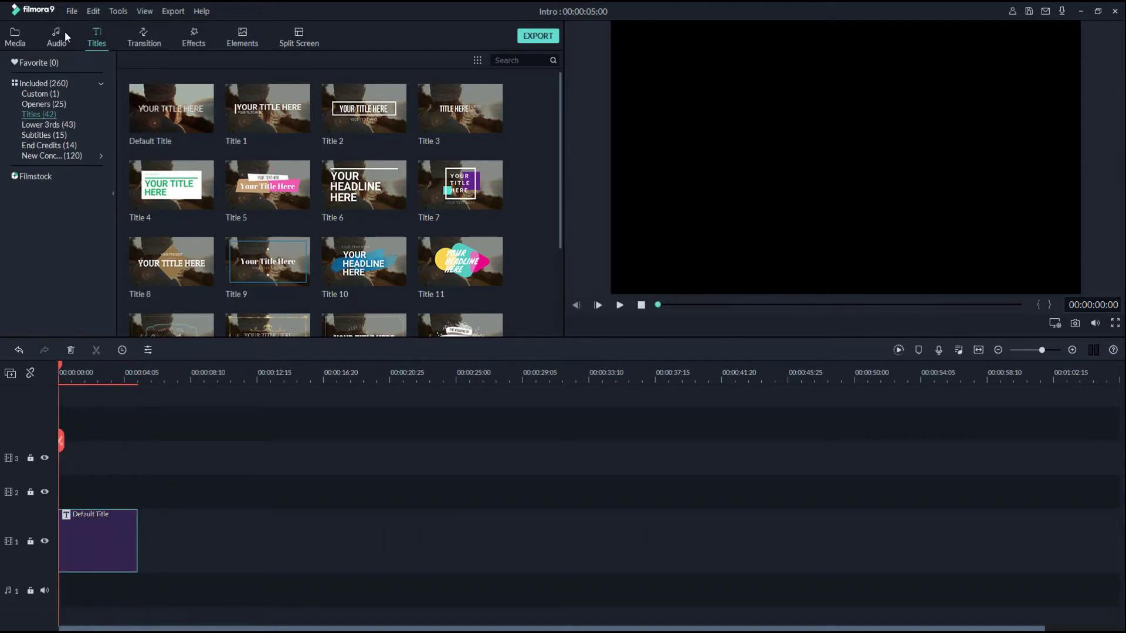
Lock video track 1 and place the IMG_2952 clip from the project media folder on video track 2.
left_click(14, 38)
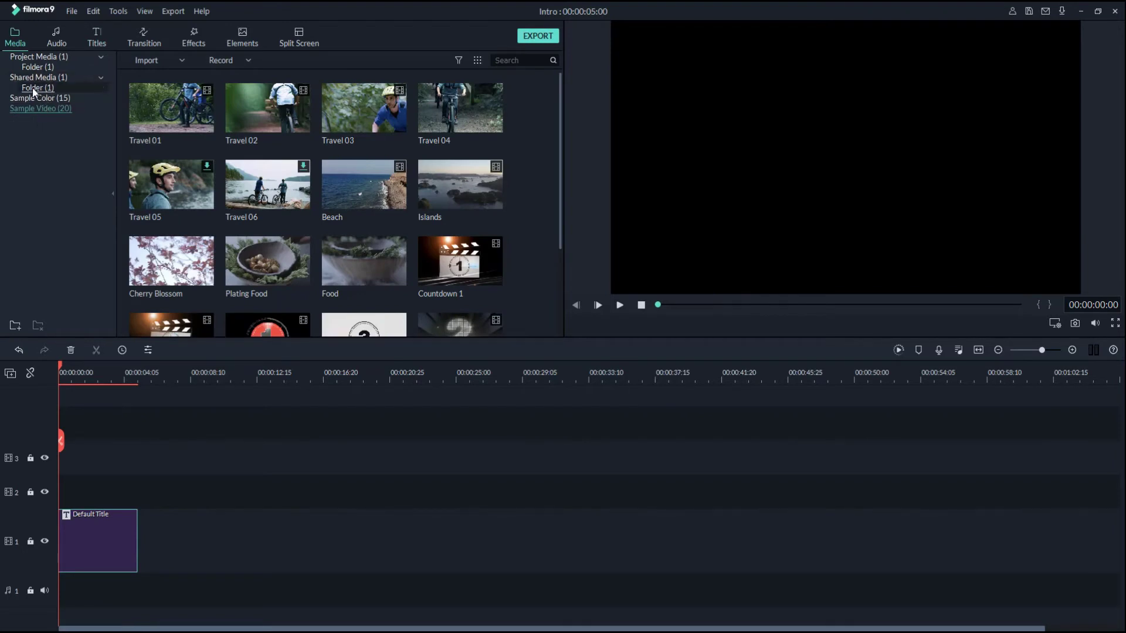
left_click(37, 67)
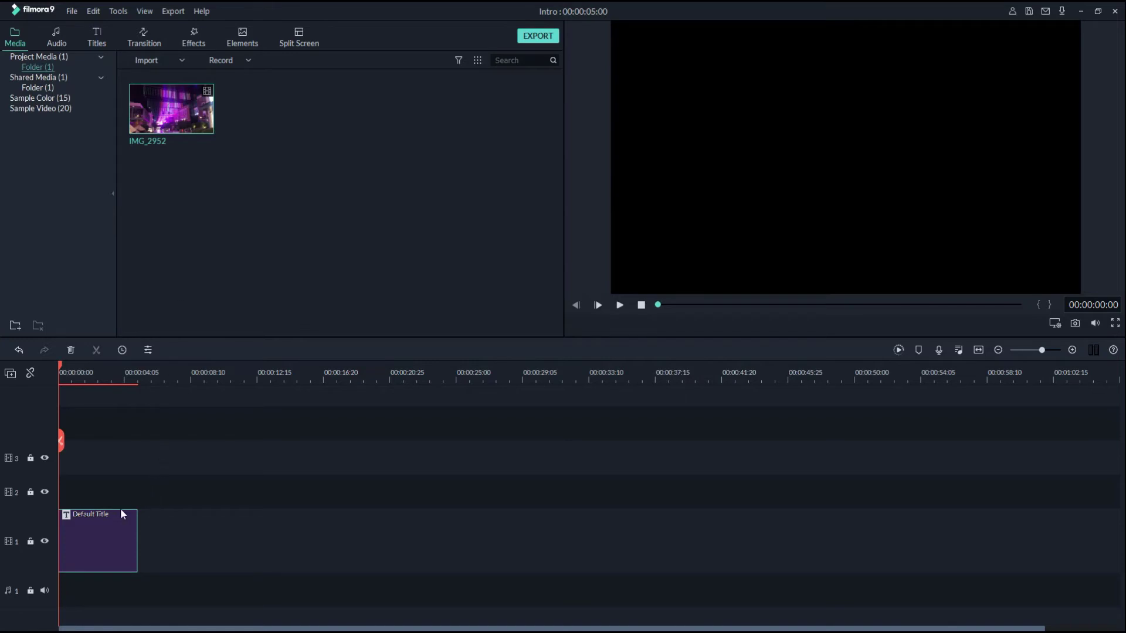
left_click(27, 543)
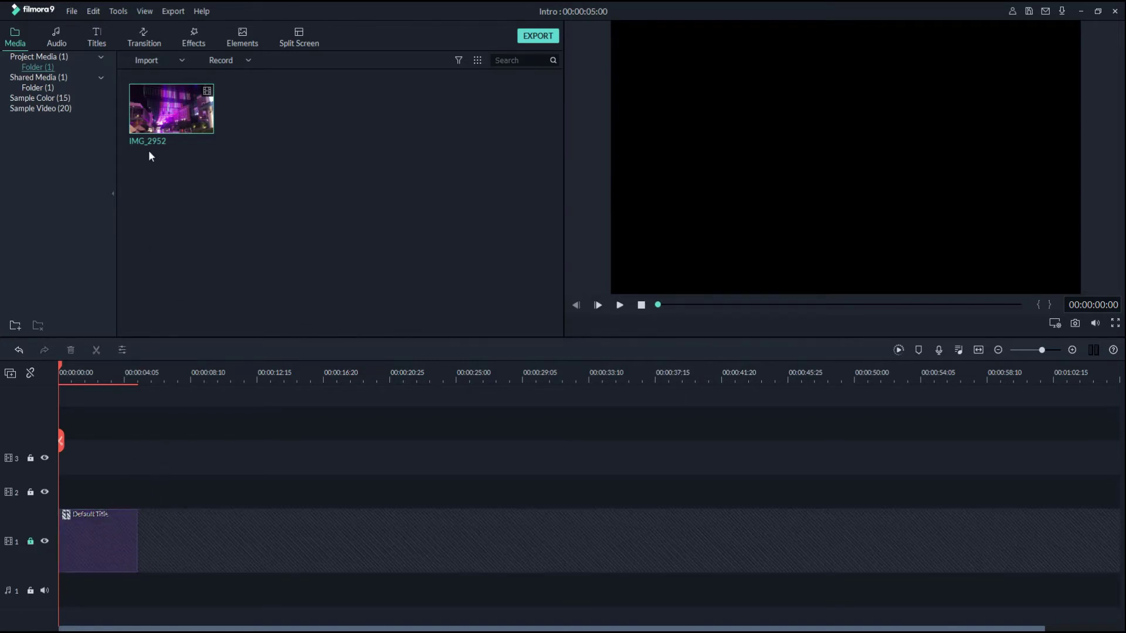
left_click(171, 109)
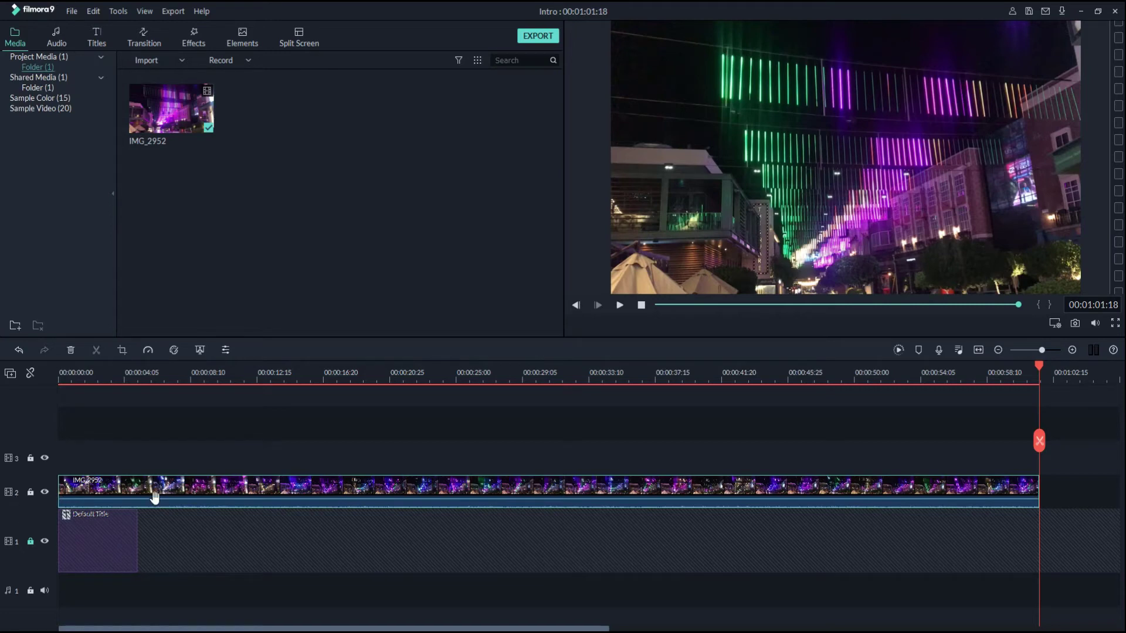
Play the timeline from its start, stop playback and detach the audio from the IMG_2952 clip.
left_click_drag(1033, 362, 1, 392)
key("space")
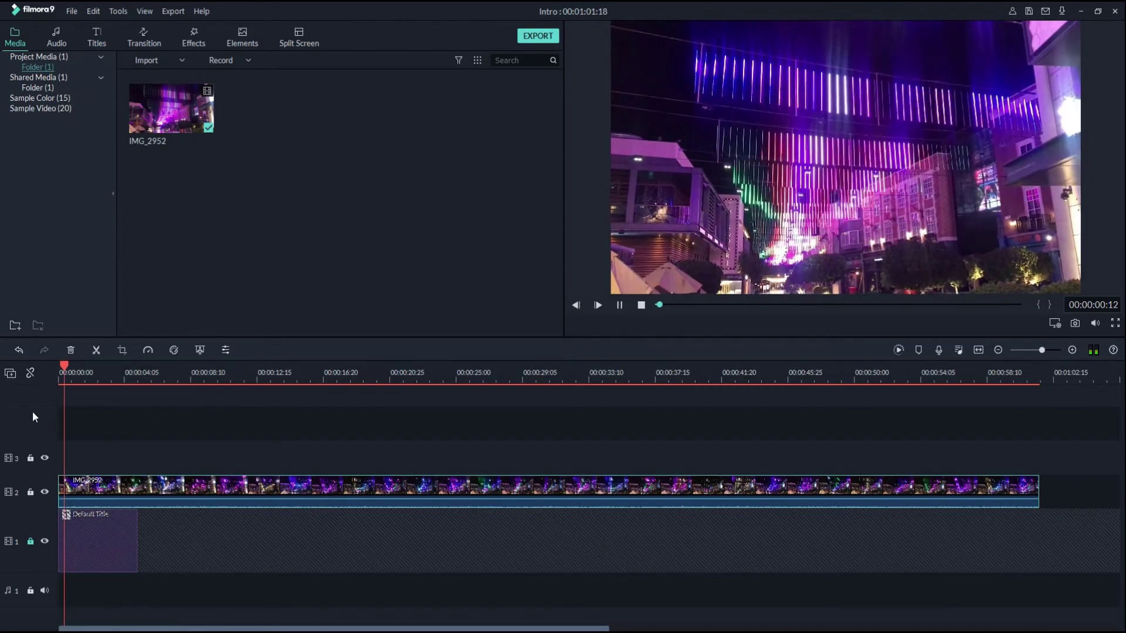
right_click(192, 501)
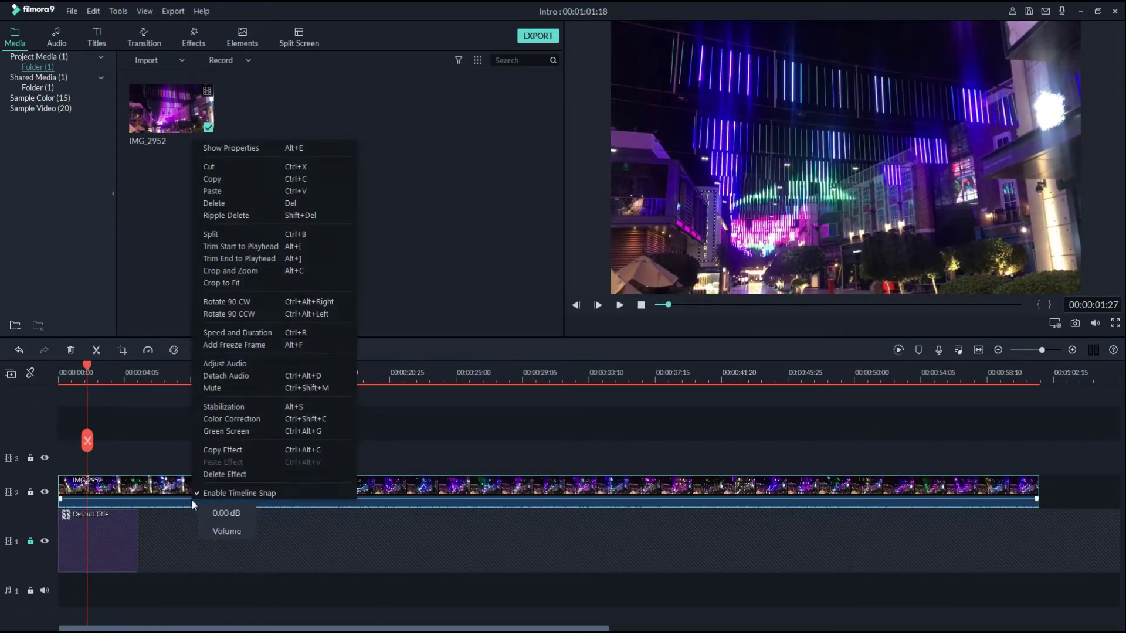
left_click(258, 371)
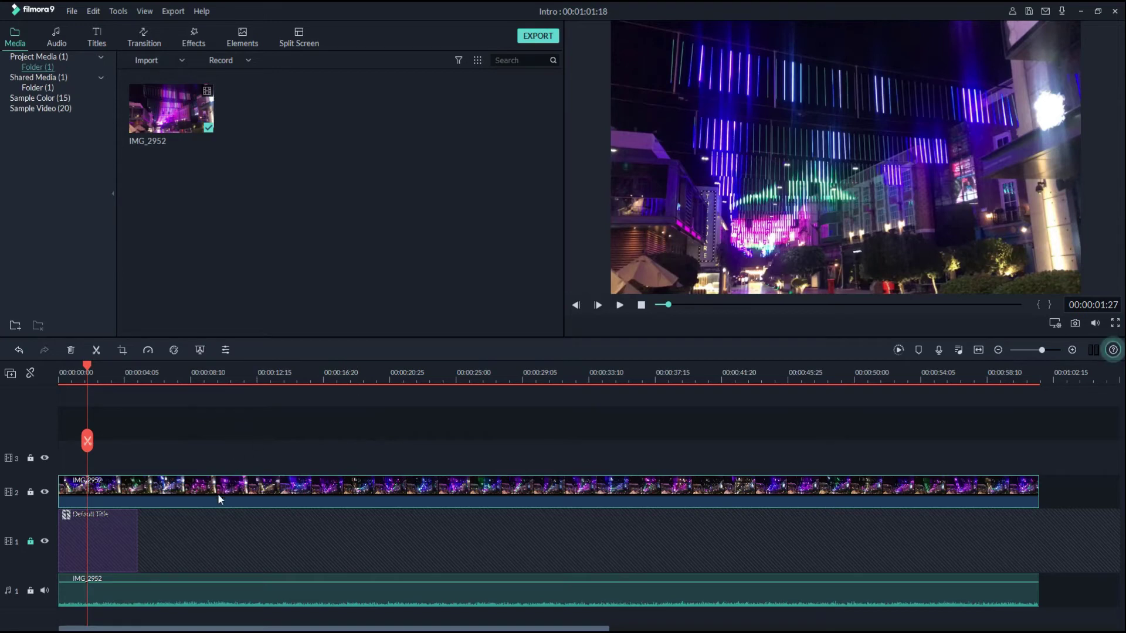
Lower the volume of the detached IMG_2952 audio on audio track 1 and play the timeline to check it.
left_click(145, 589)
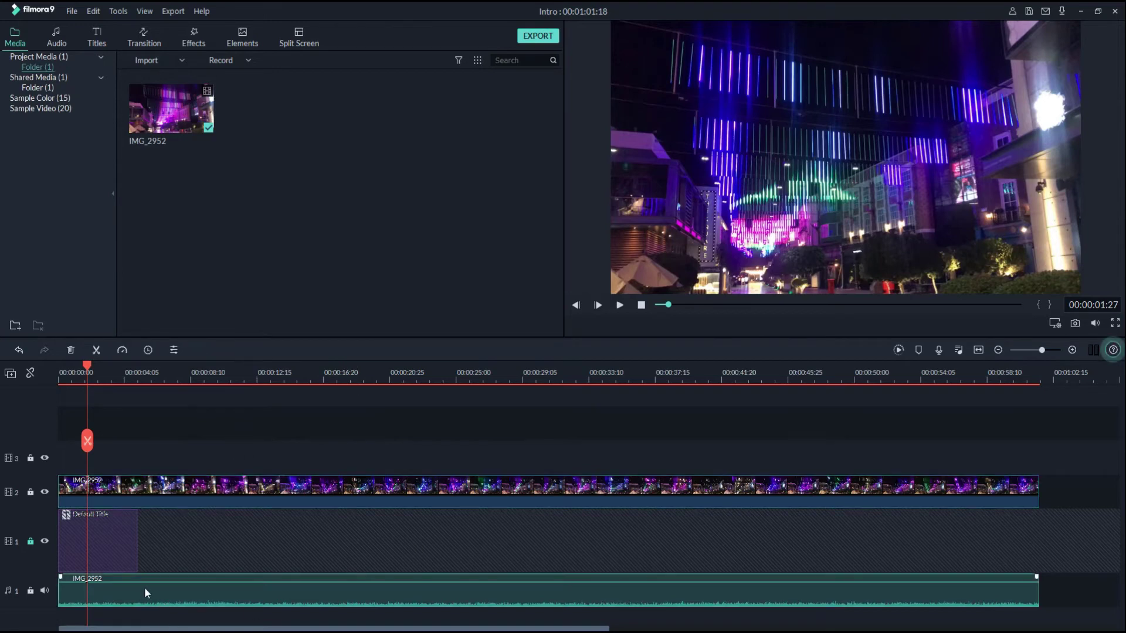
left_click_drag(145, 586, 151, 597)
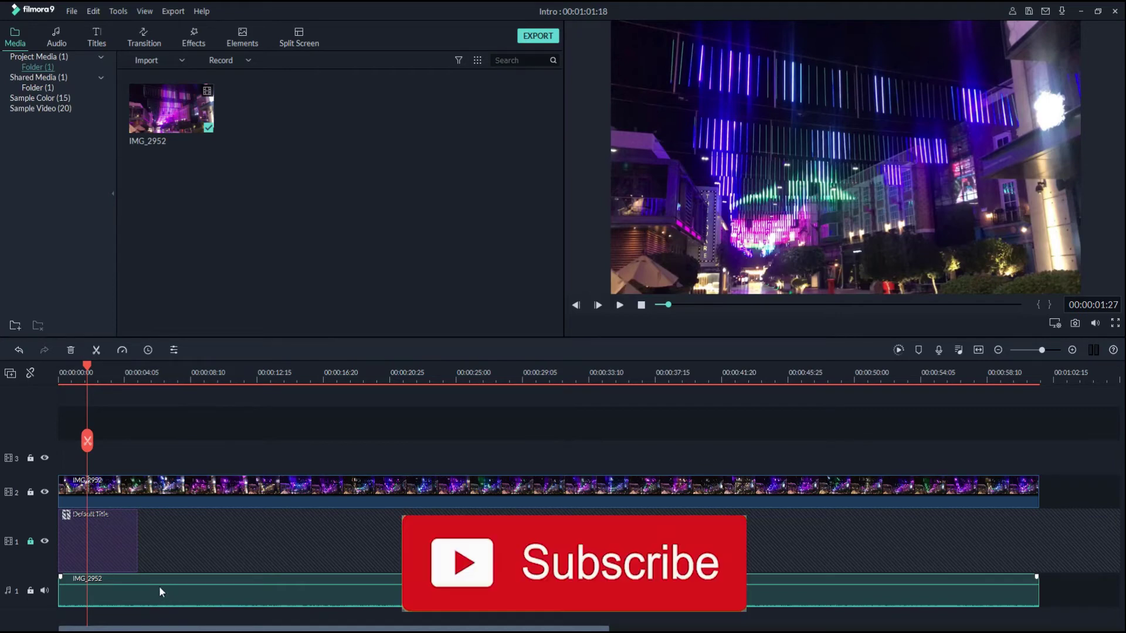
mouse_move(160, 583)
left_click_drag(159, 586, 151, 591)
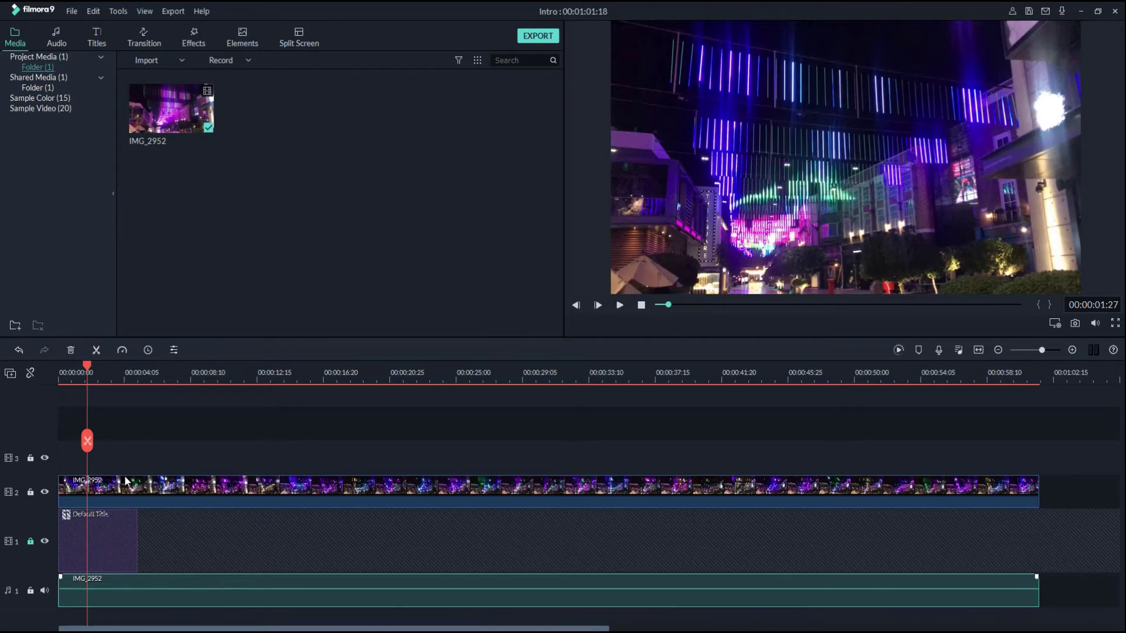
left_click_drag(89, 376, 47, 372)
key("space")
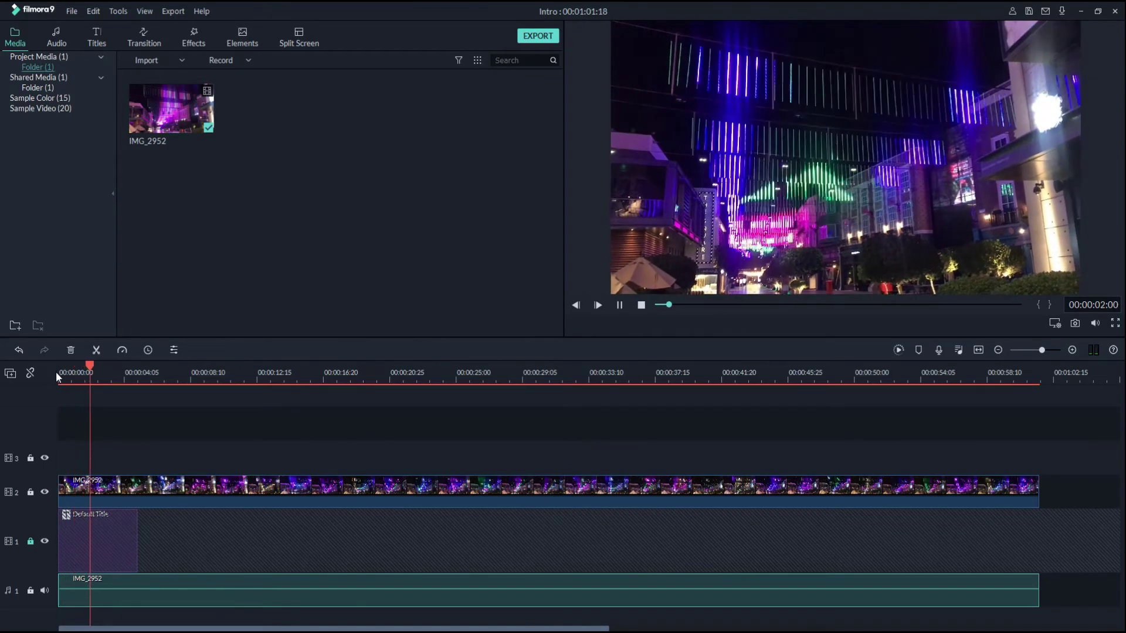
key("space")
Unlock video track 1, preview the timeline from the start and return the playhead to the beginning.
left_click(143, 495)
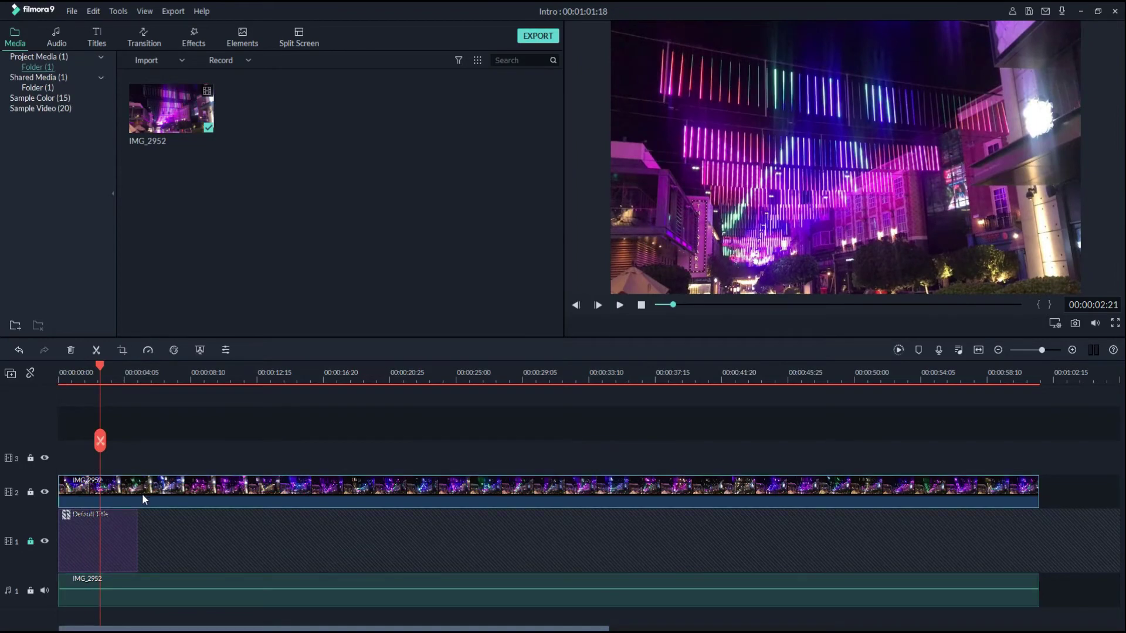
left_click(31, 548)
left_click_drag(100, 367, 30, 372)
key("space")
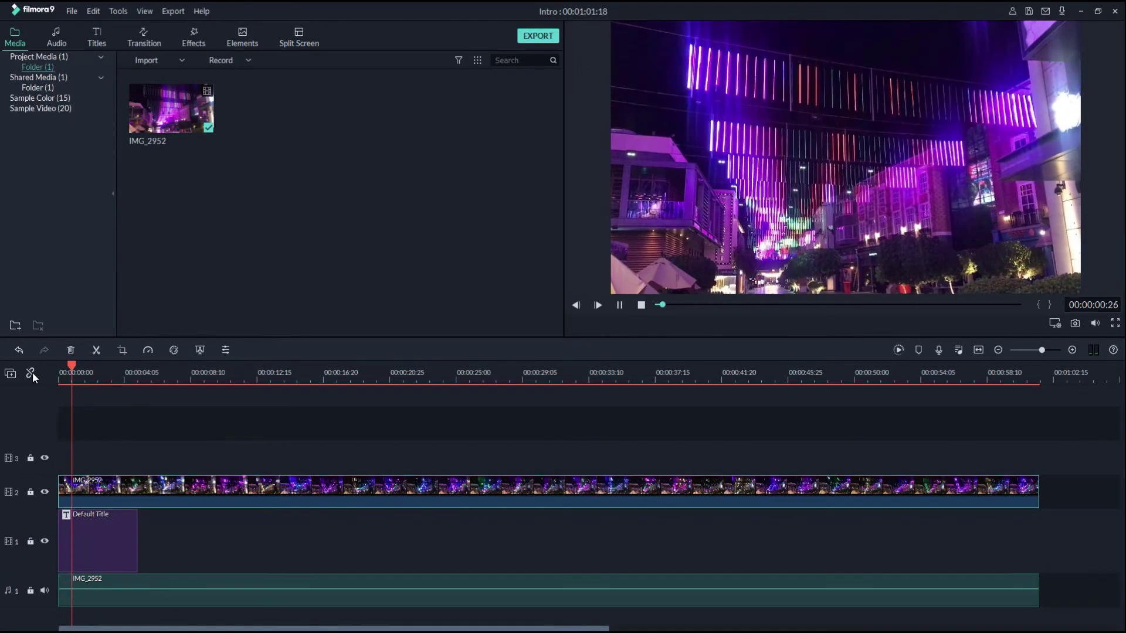
key("space")
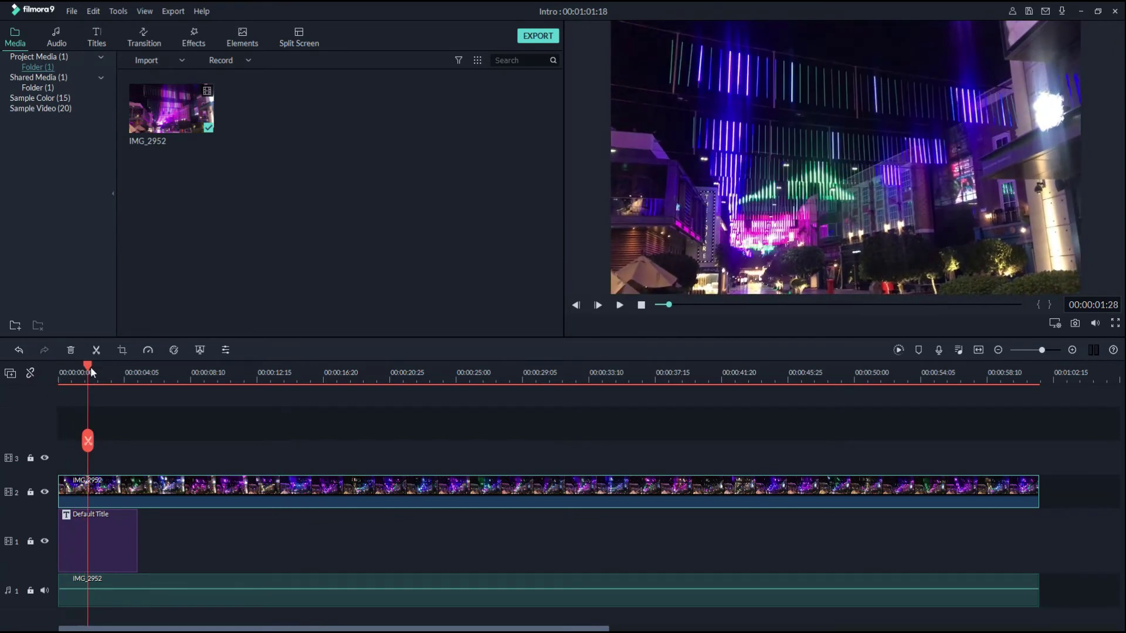
left_click_drag(88, 367, 55, 364)
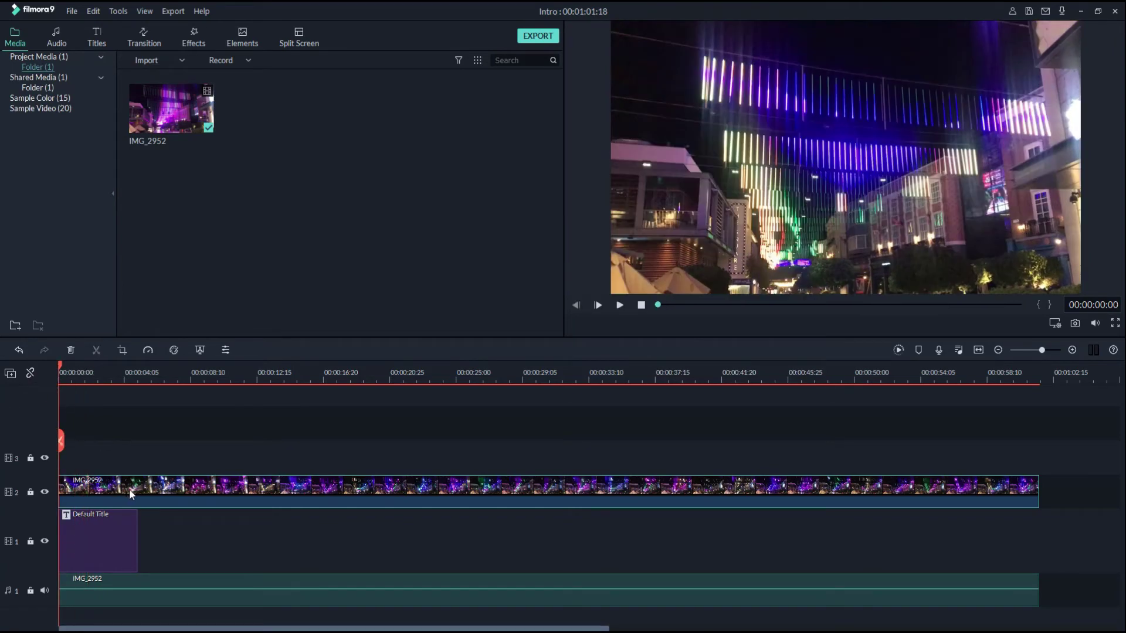
Set the IMG_2952 video clip's blending mode to Multiply with 100% opacity and play the result.
double_click(125, 488)
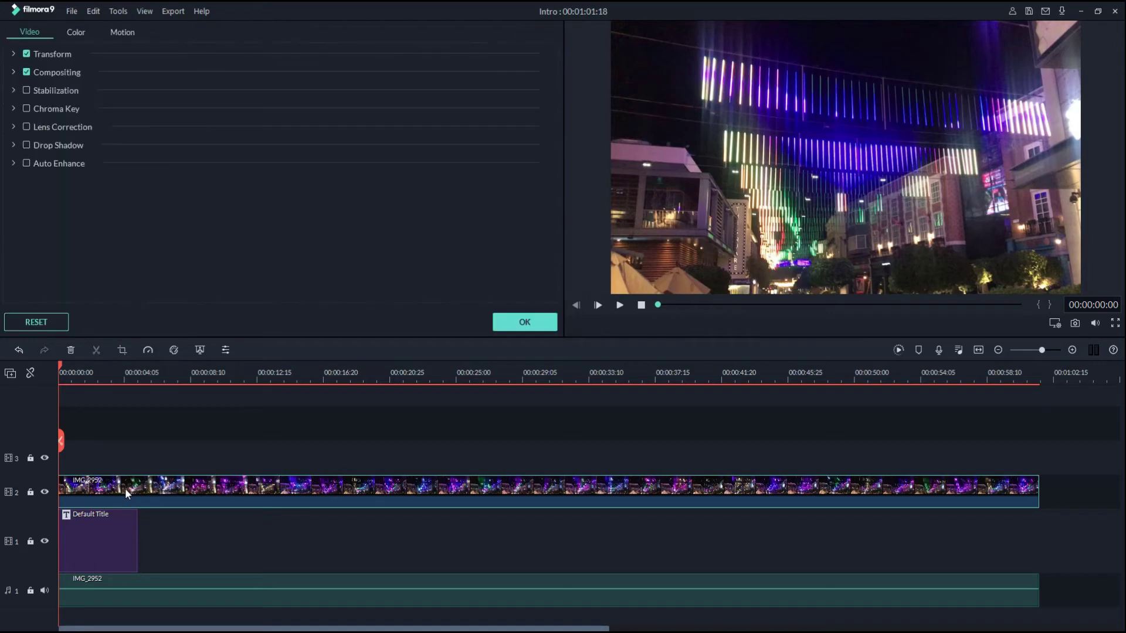
left_click(11, 74)
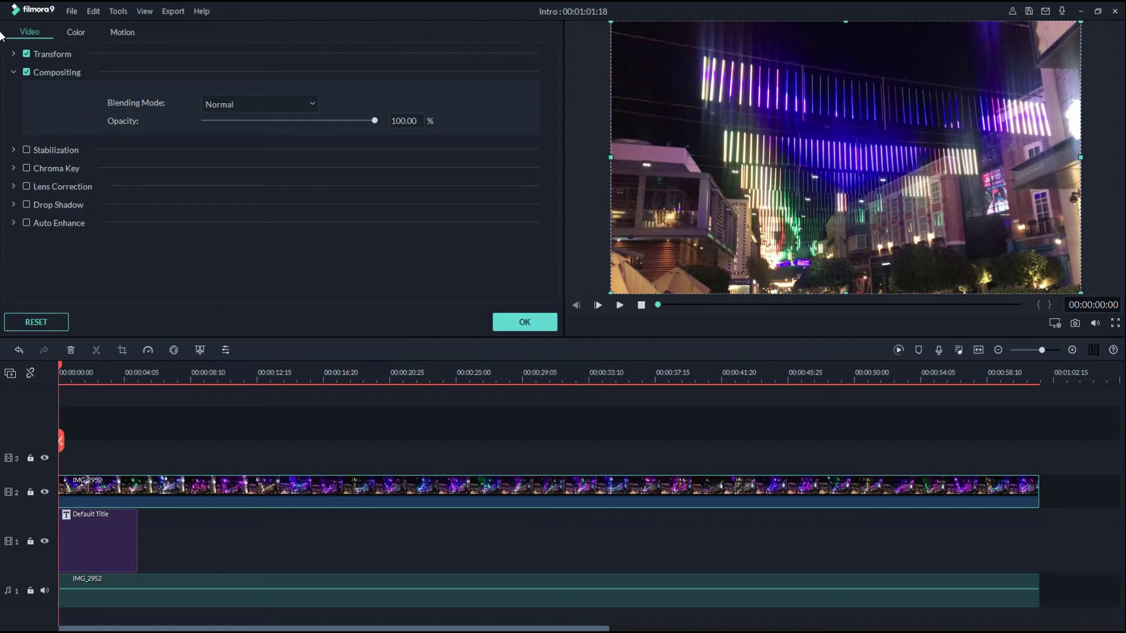
left_click(260, 107)
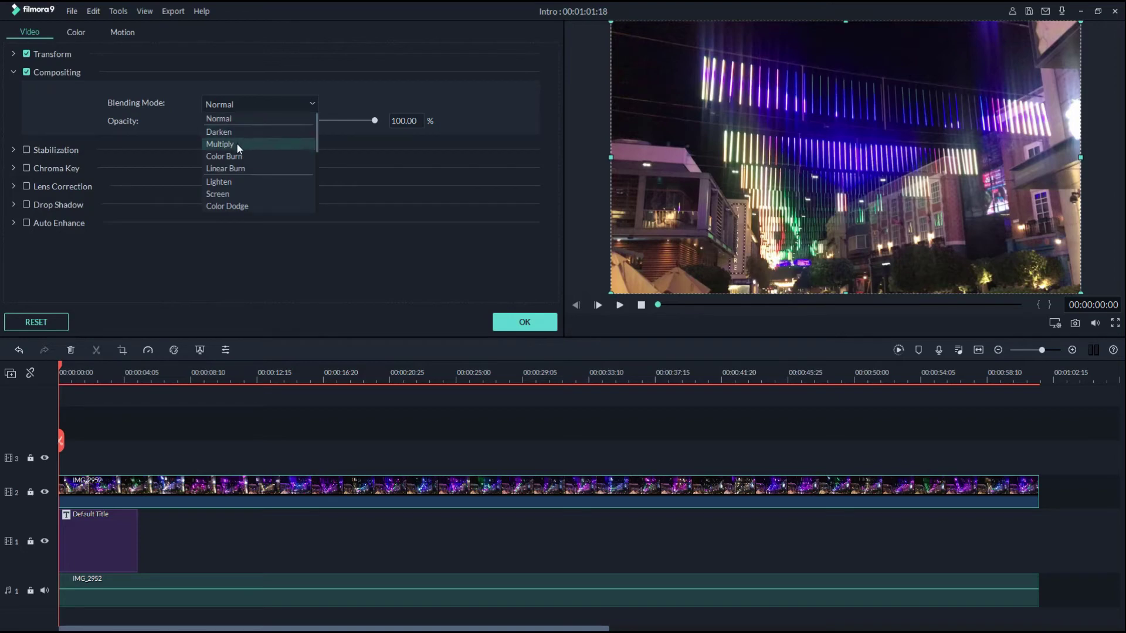
left_click(236, 144)
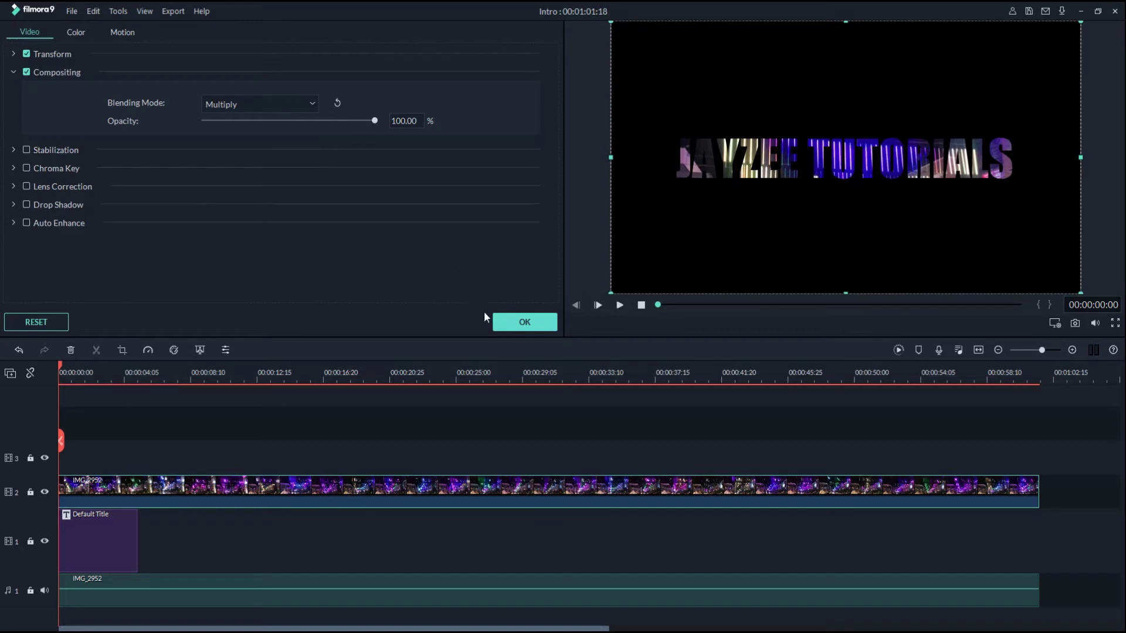
mouse_move(375, 122)
left_mouse_down()
mouse_move(258, 123)
mouse_move(371, 127)
left_mouse_up()
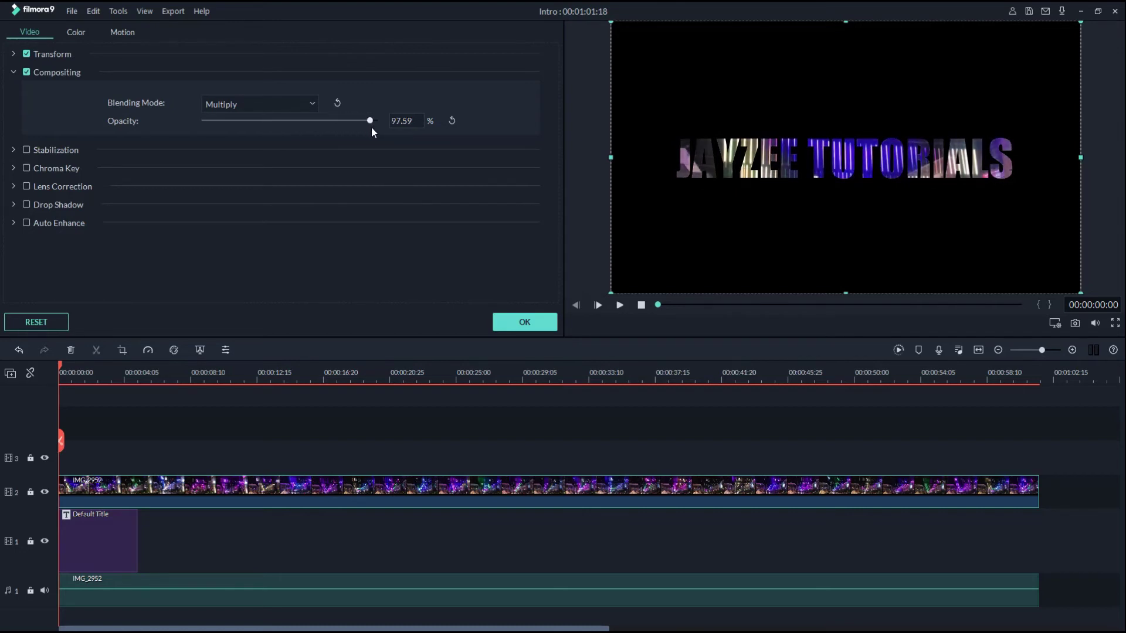
left_click(525, 324)
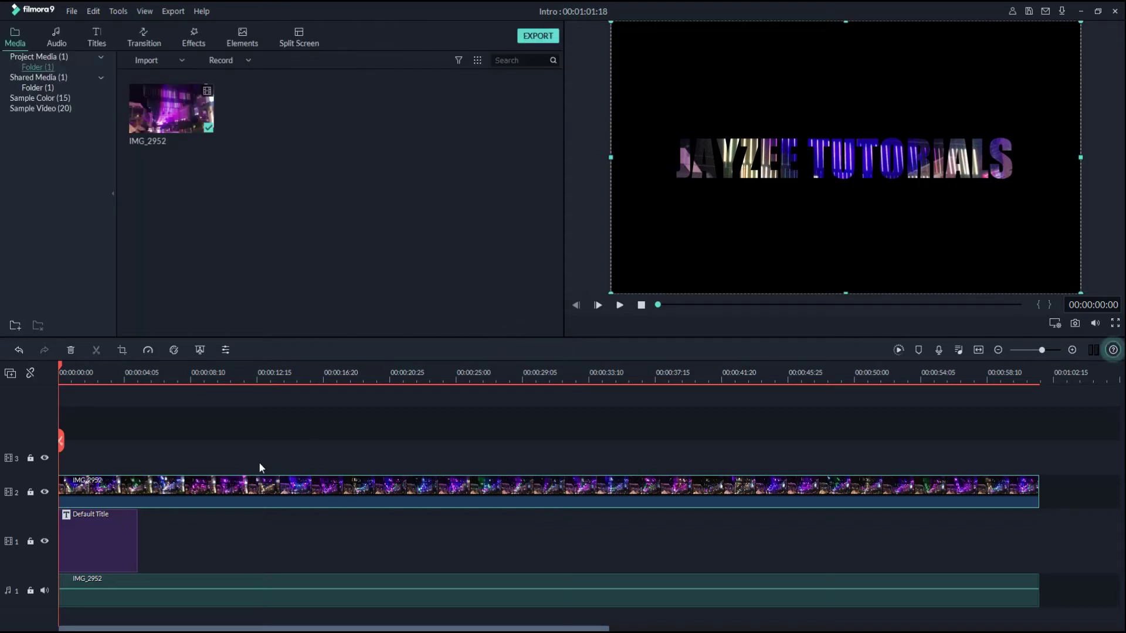
key("space")
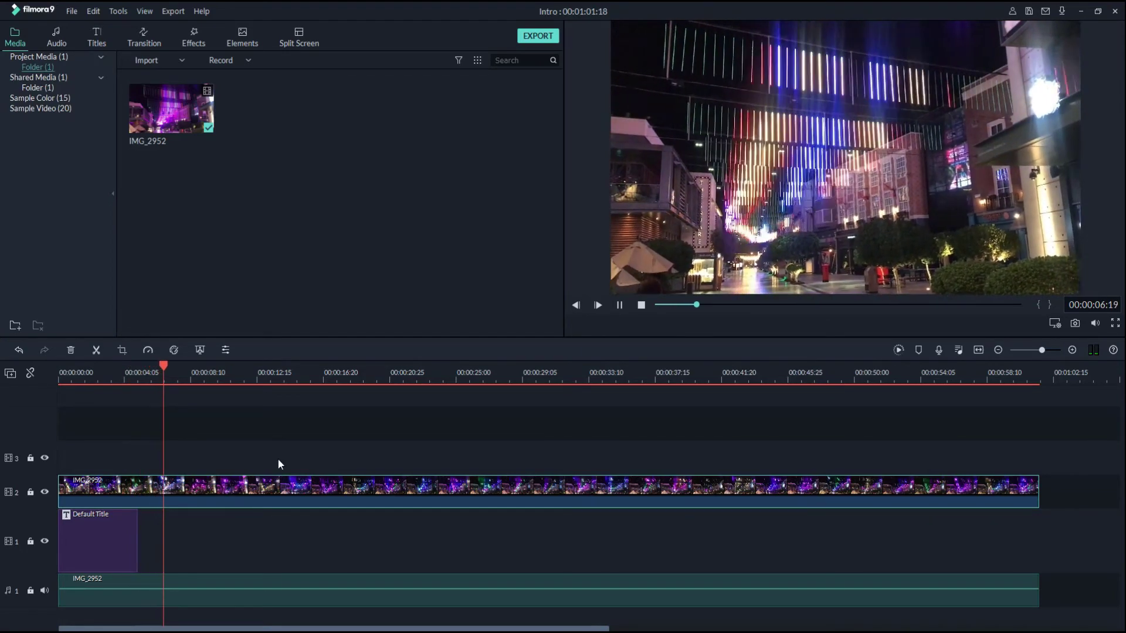
key("space")
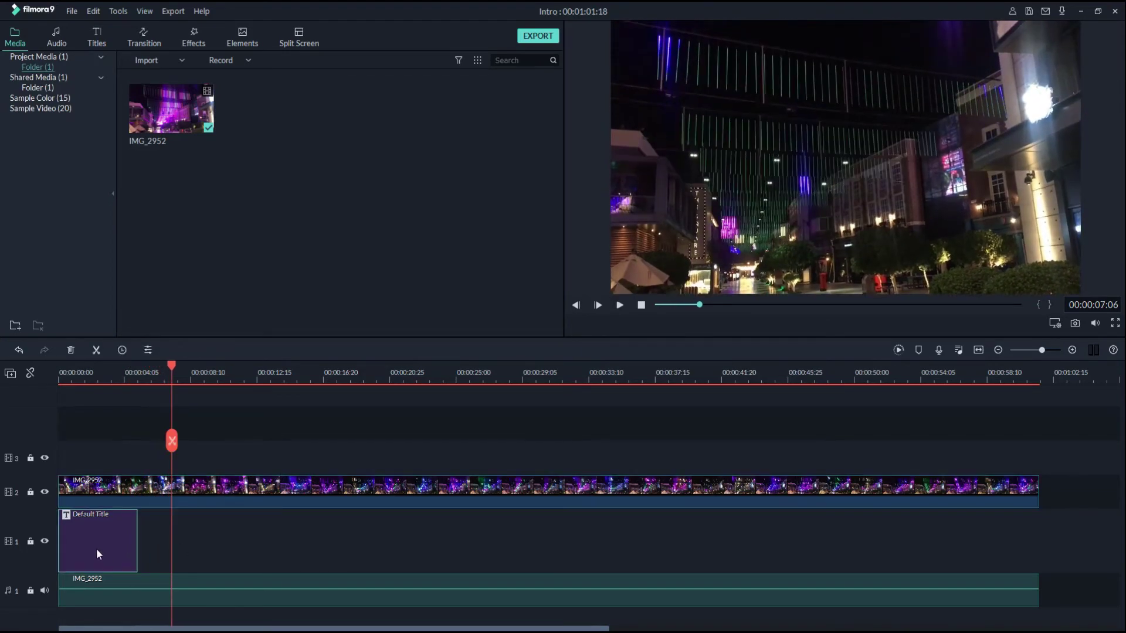
double_click(97, 544)
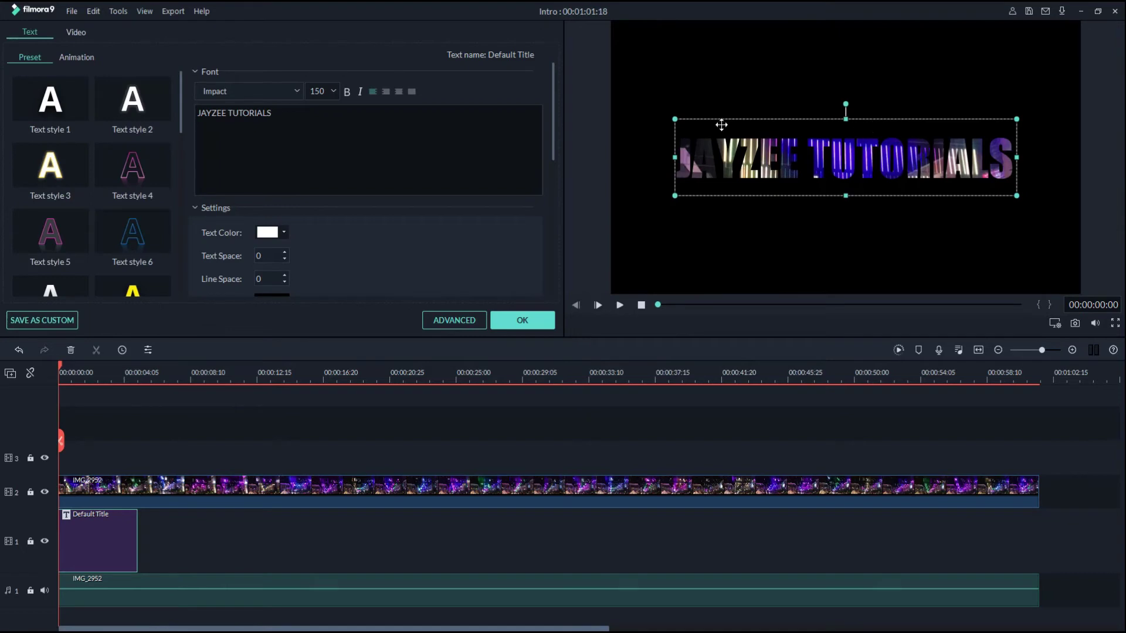
left_click(770, 164)
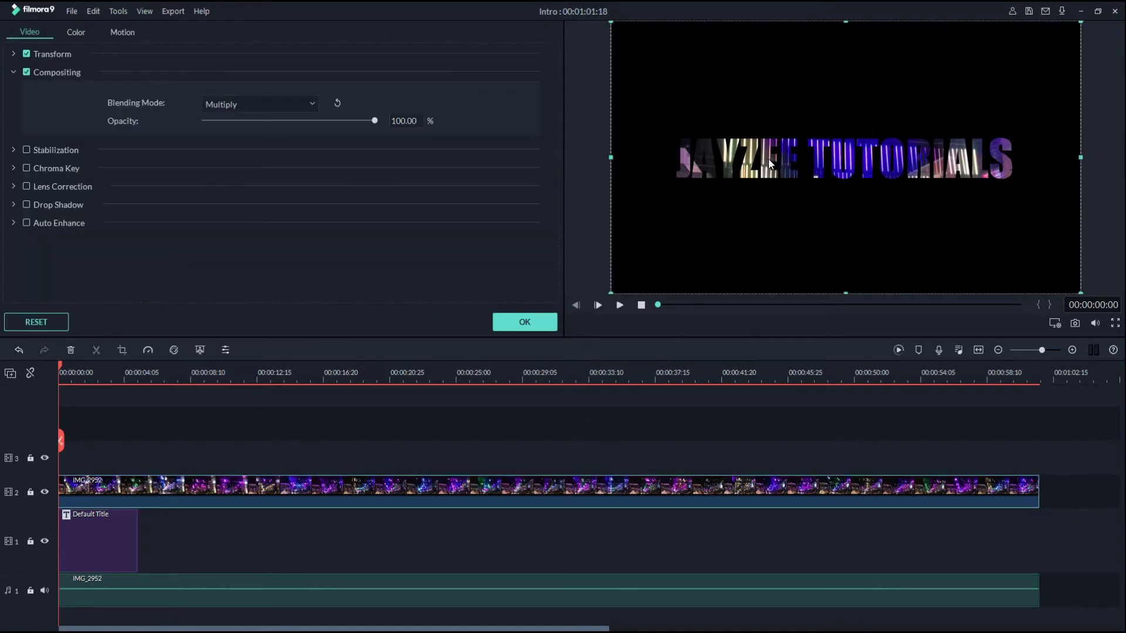
left_click(523, 324)
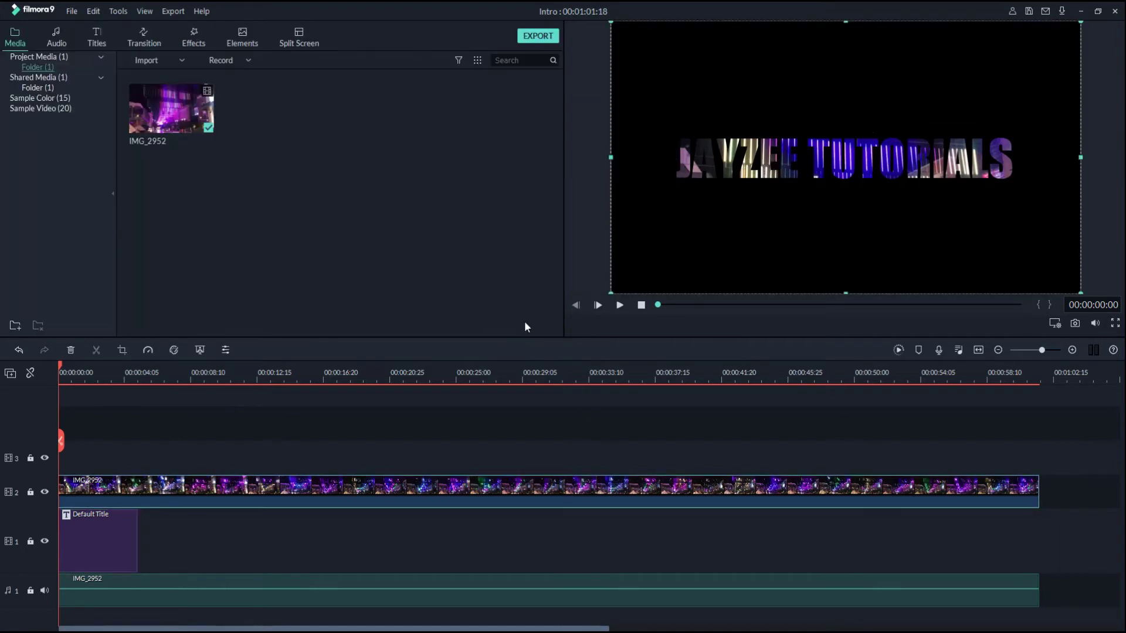
Lock video track 2 and set the JAYZEE TUTORIALS title's font size to 200.
left_click(85, 557)
left_click(31, 492)
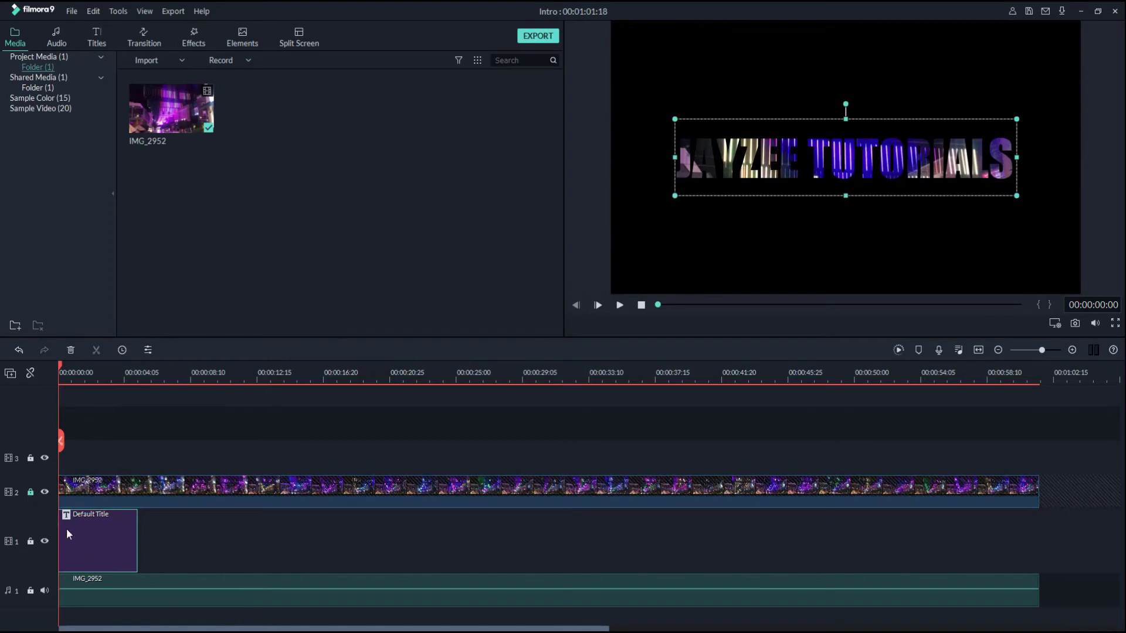
double_click(91, 535)
left_click(286, 131)
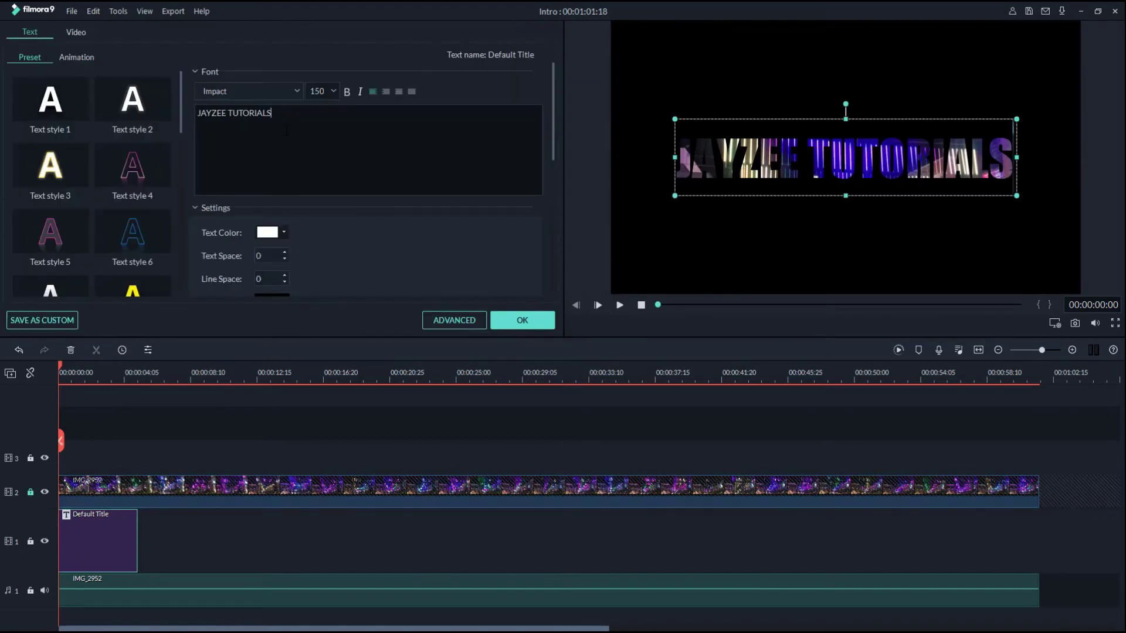
left_click(321, 92)
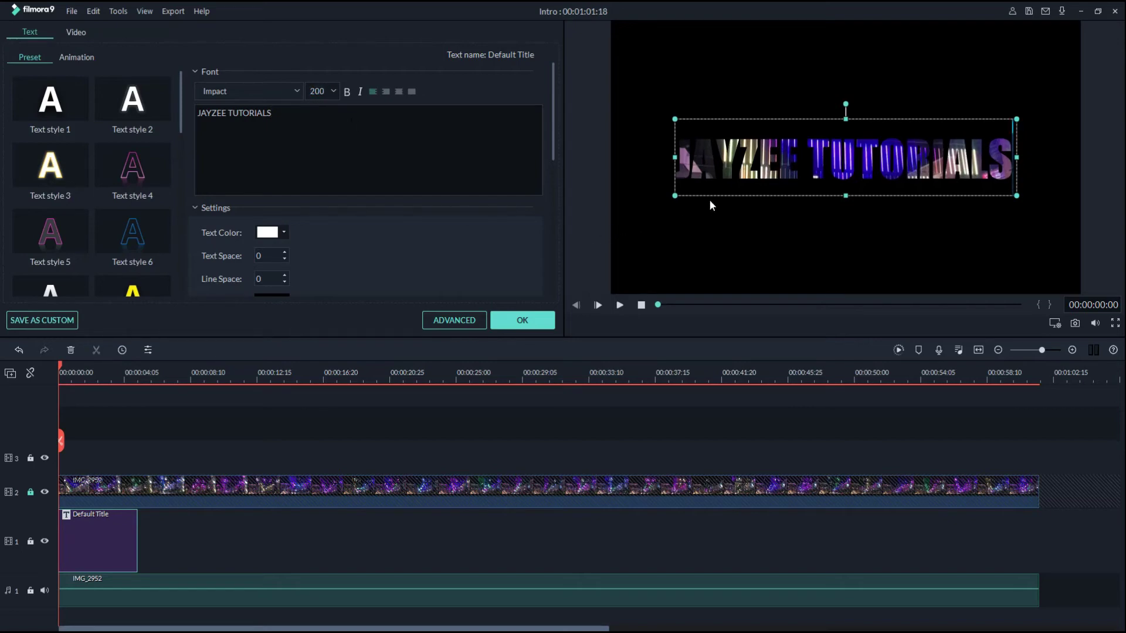
Enlarge the title box in the preview and break its text into two centred lines, JAYZEE above TUTORIALS.
left_click_drag(674, 198, 696, 227)
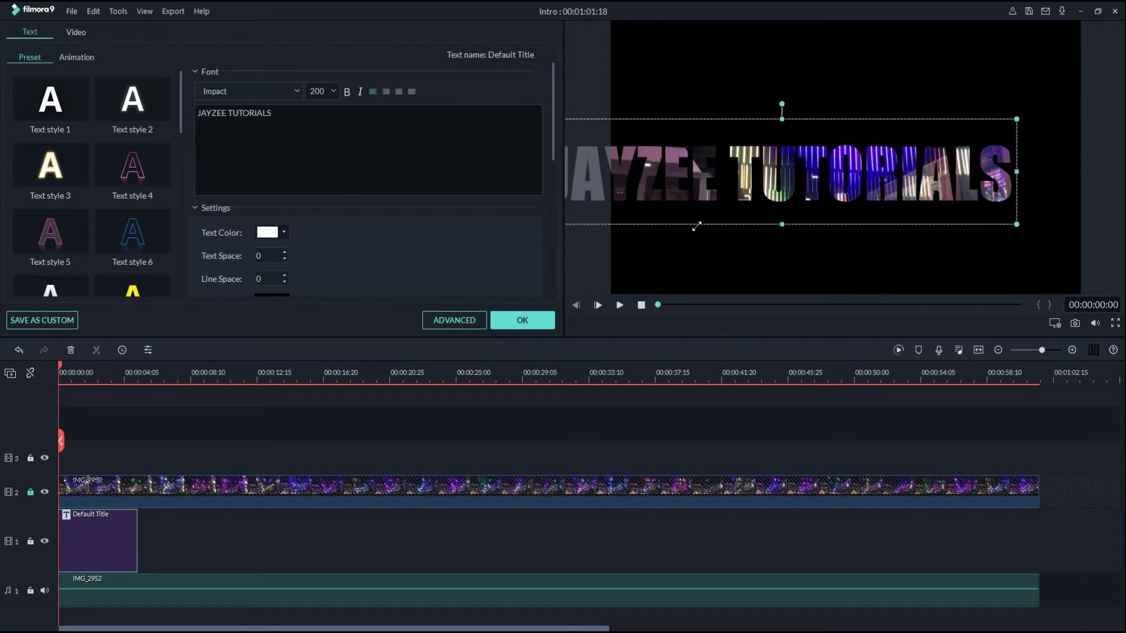
mouse_move(1018, 226)
left_mouse_down()
mouse_move(1055, 256)
mouse_move(1026, 237)
mouse_move(1032, 243)
left_mouse_up()
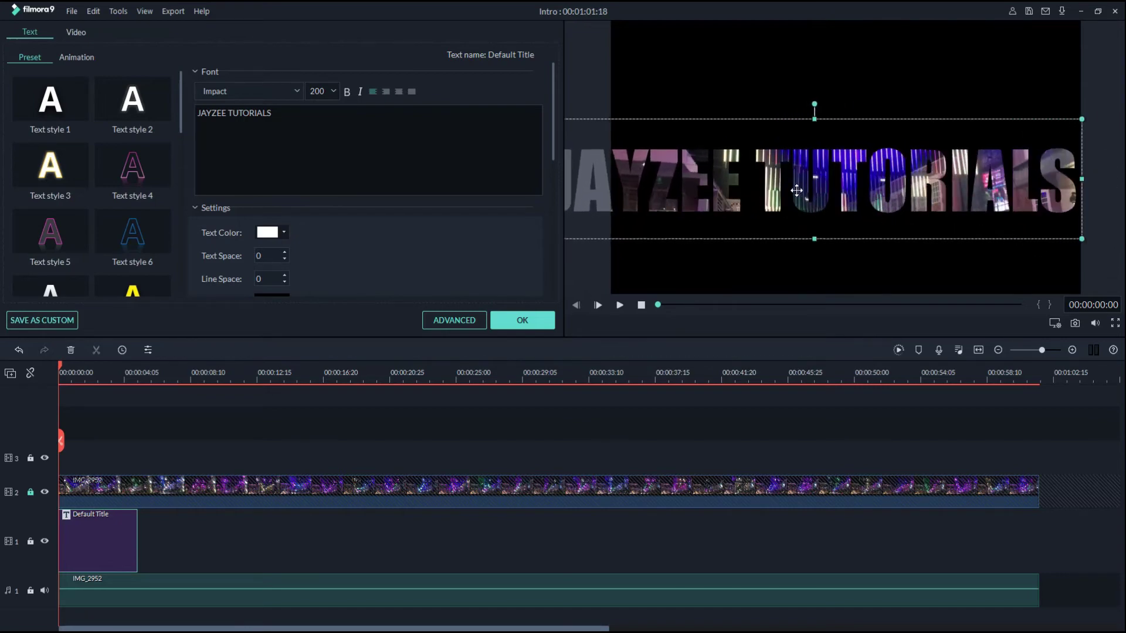
double_click(764, 187)
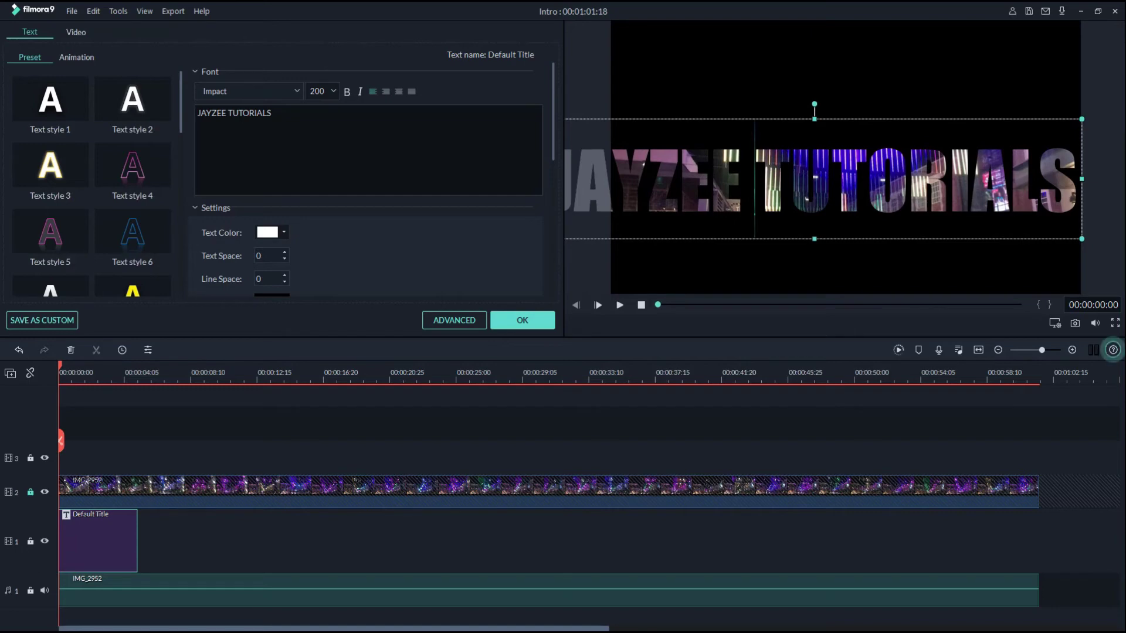
key("Return")
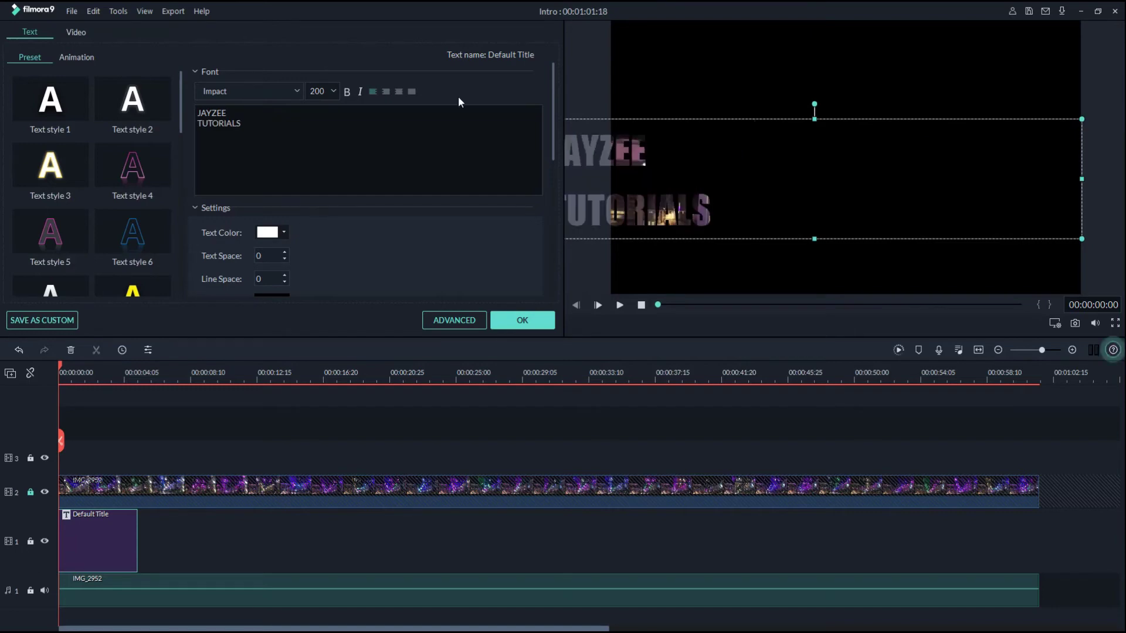
left_click(387, 94)
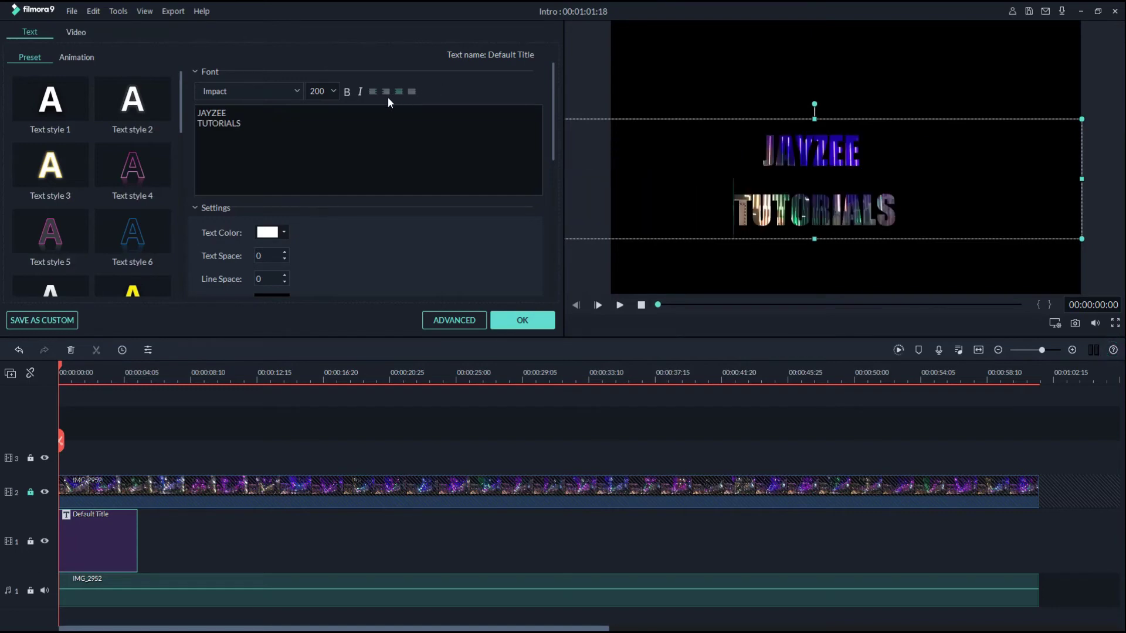
Stretch the title box to the frame's full height, centre it in the frame and apply the edits, with the playhead at the start.
left_click(895, 209)
left_click_drag(813, 117, 795, 16)
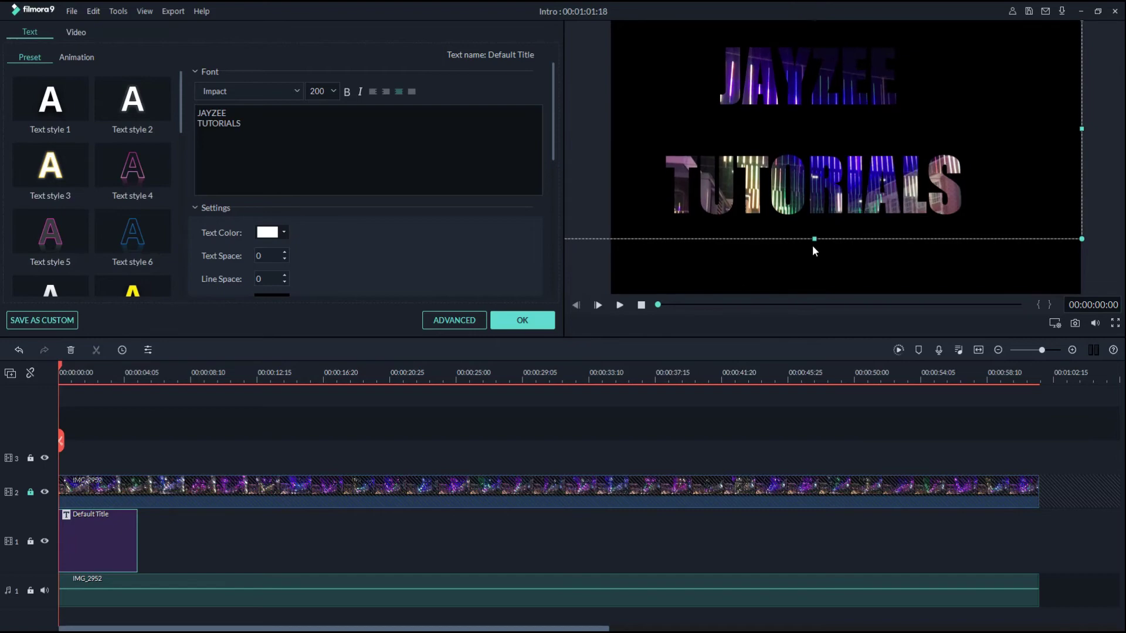
left_click_drag(812, 240, 816, 287)
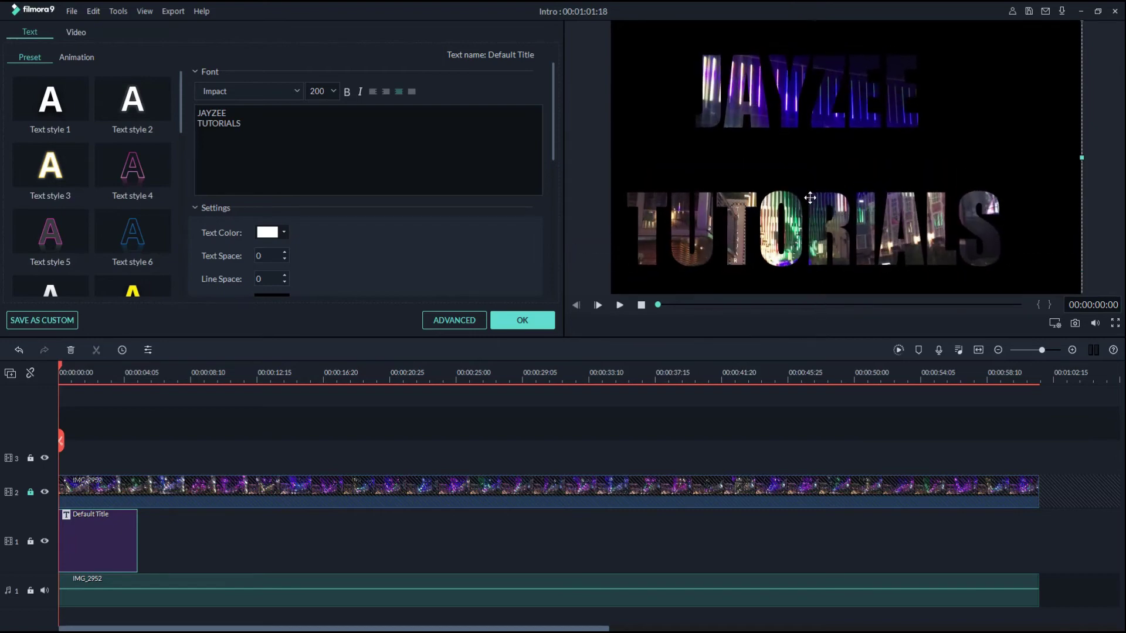
left_click_drag(810, 198, 843, 198)
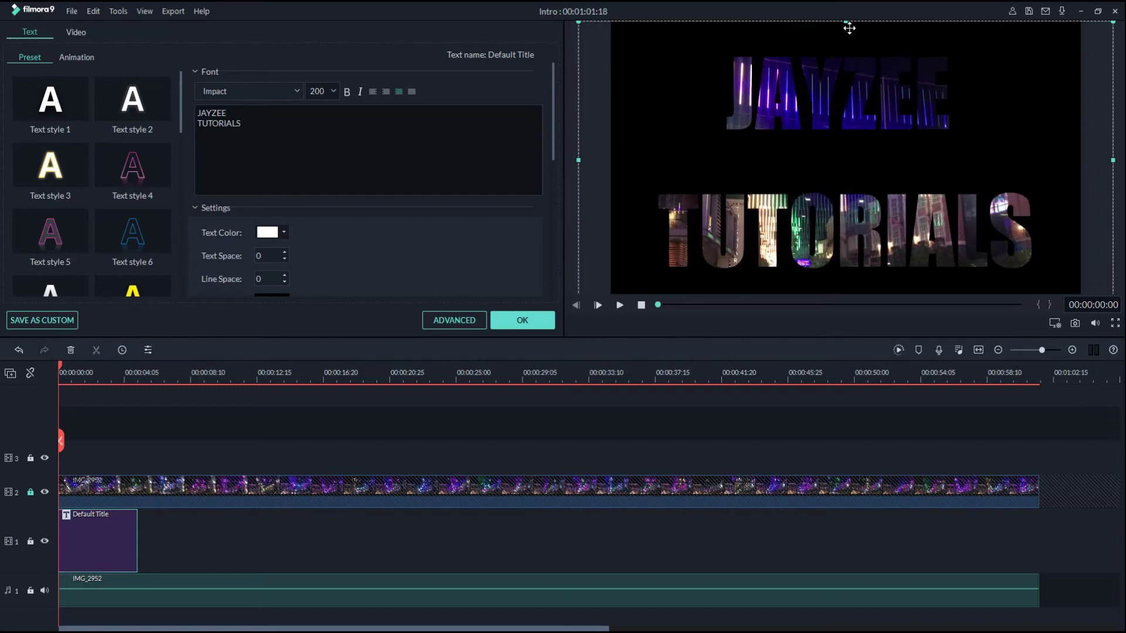
left_click_drag(846, 22, 846, 20)
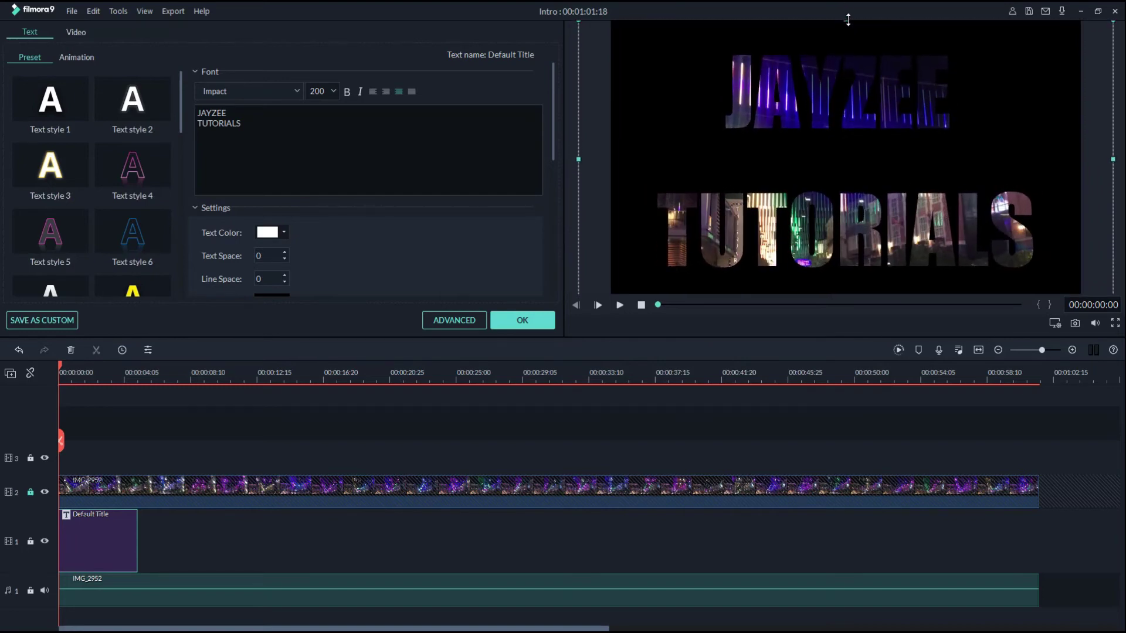
left_click(517, 322)
left_click(62, 370)
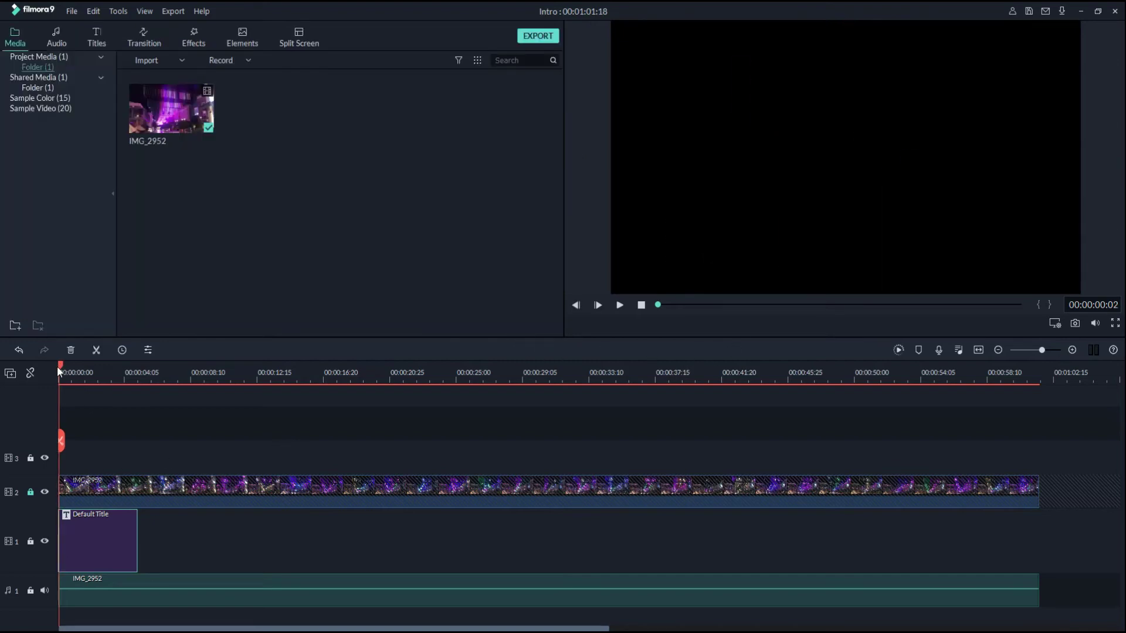
Paste a copy of the title directly after the original on video track 1, at 00:00:05:01, and return the playhead to the start.
key("space")
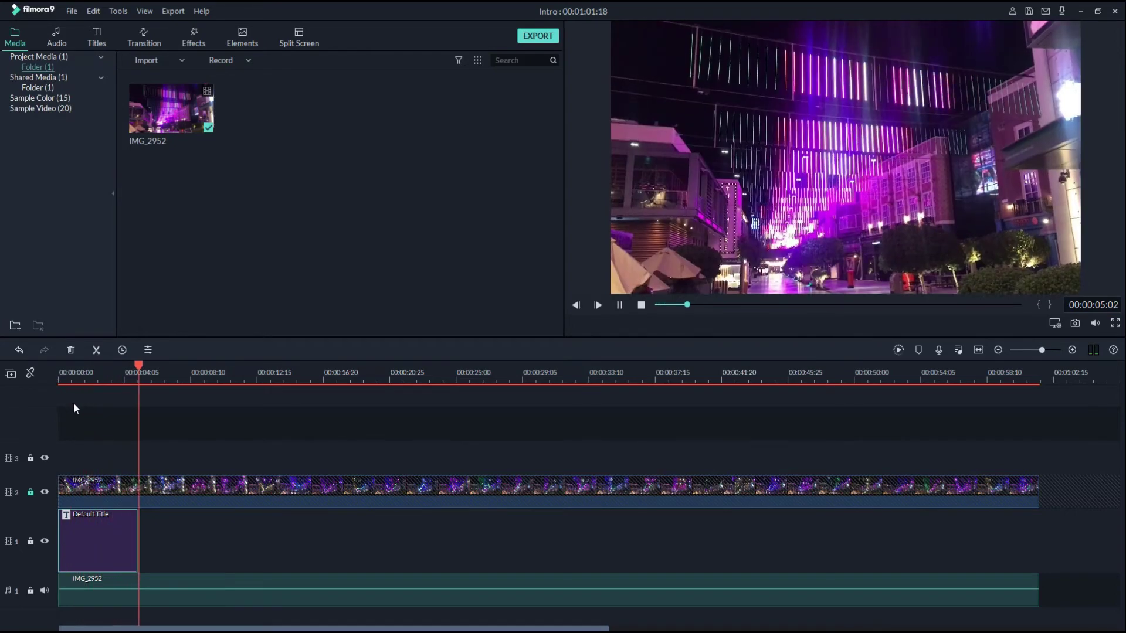
key("space")
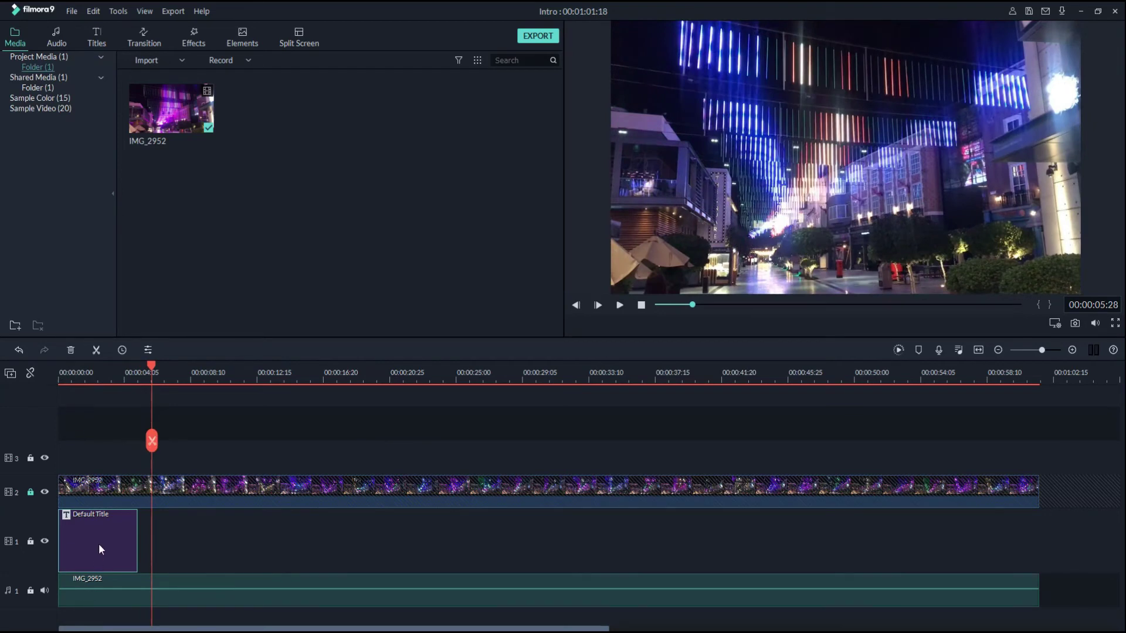
left_click_drag(148, 365, 138, 368)
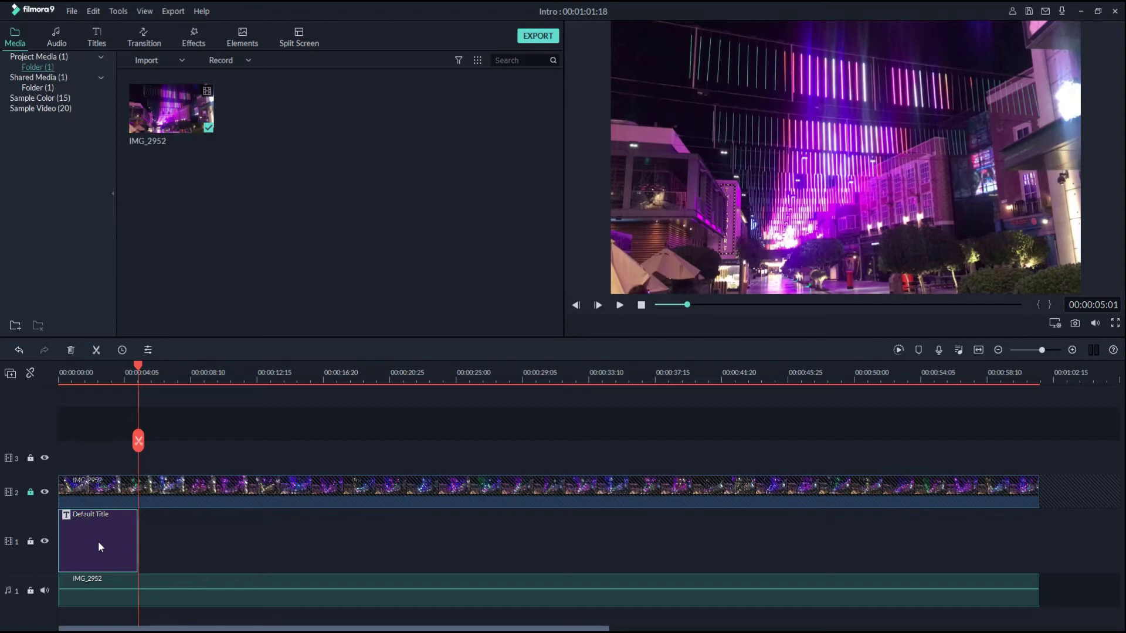
key("ctrl+v")
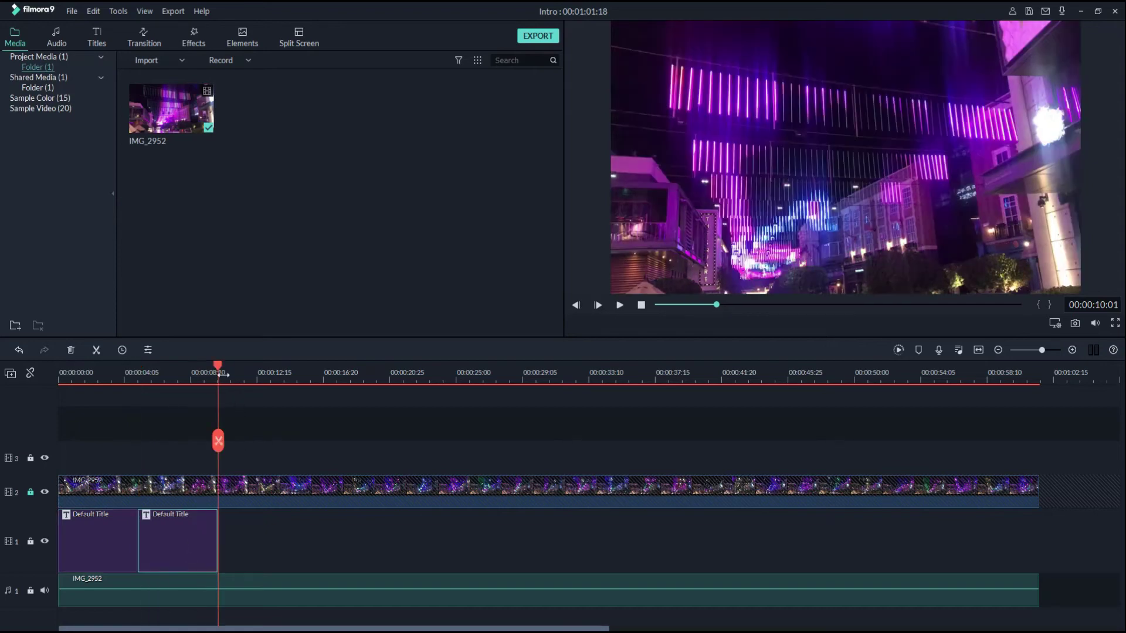
left_click_drag(219, 370, 60, 393)
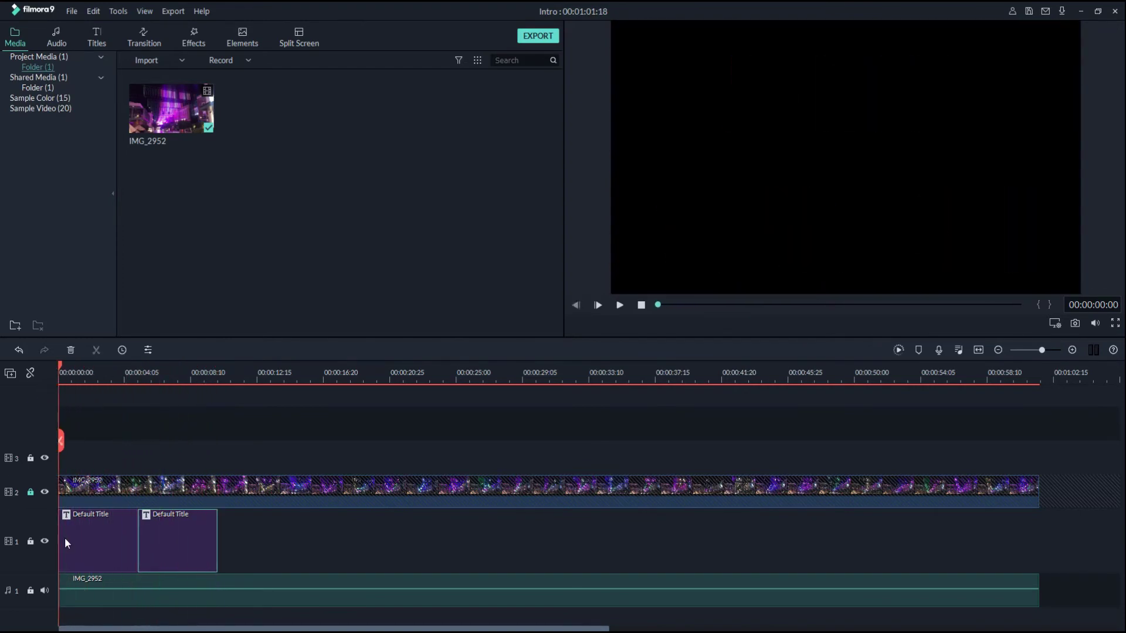
Apply the Dissolve transition to both ends of the first title on video track 1.
left_click(99, 532)
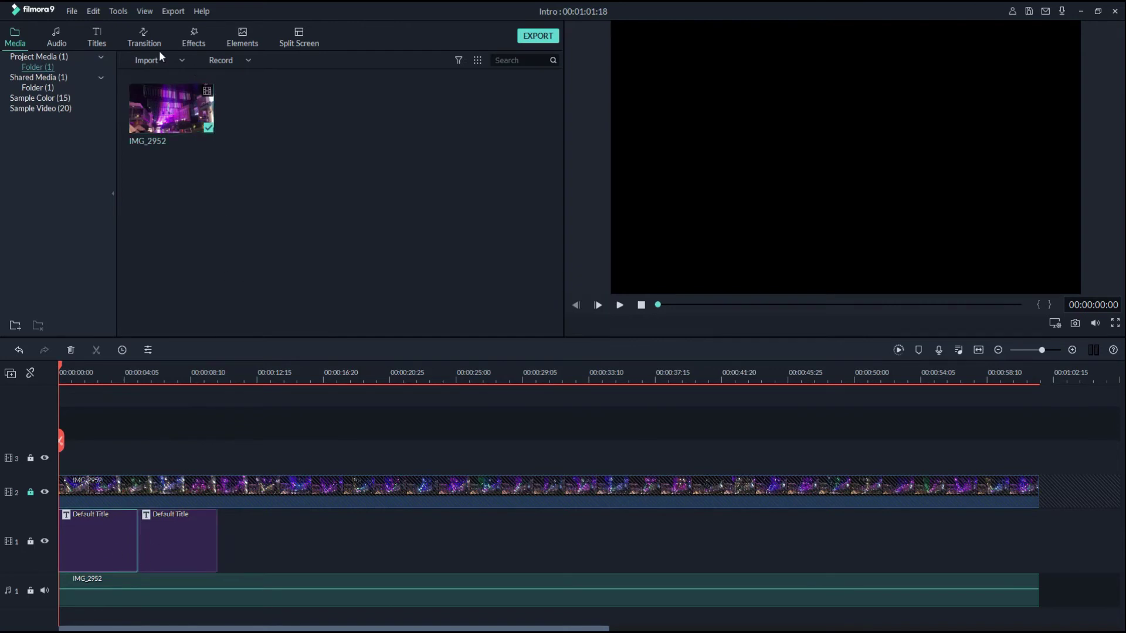
left_click(145, 36)
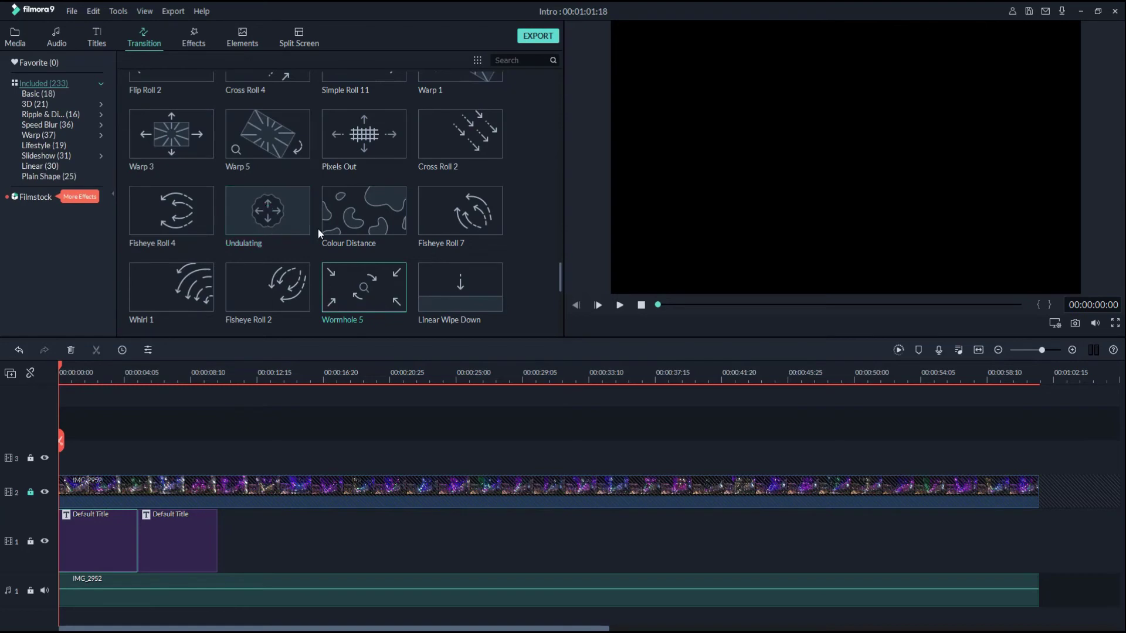
scroll(314, 234, "up", 10)
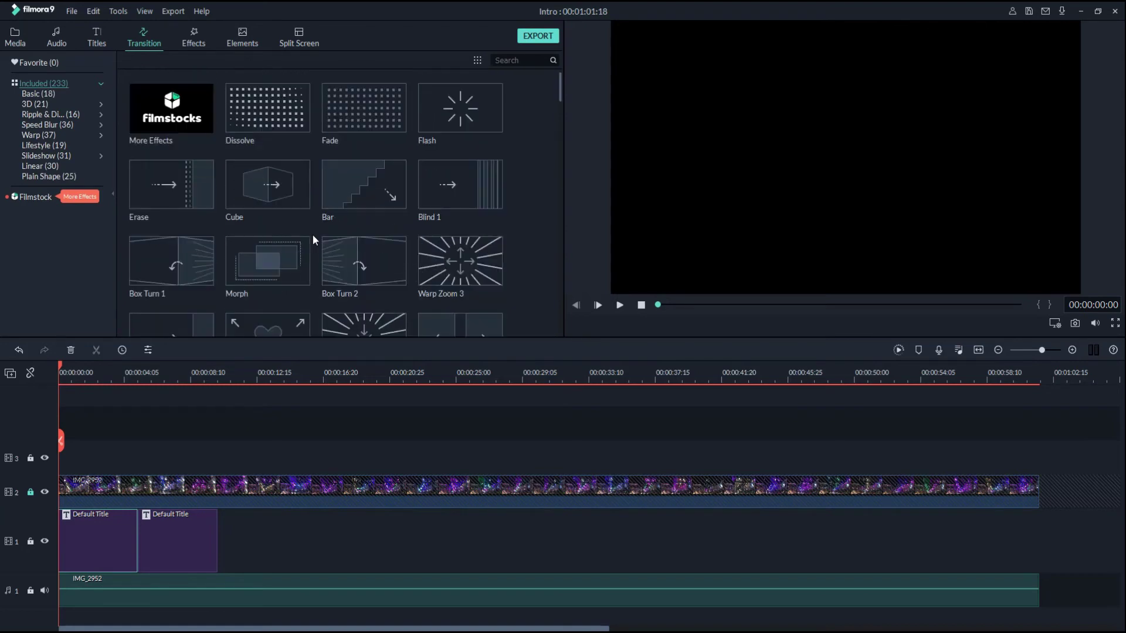
mouse_move(263, 110)
left_click(267, 109)
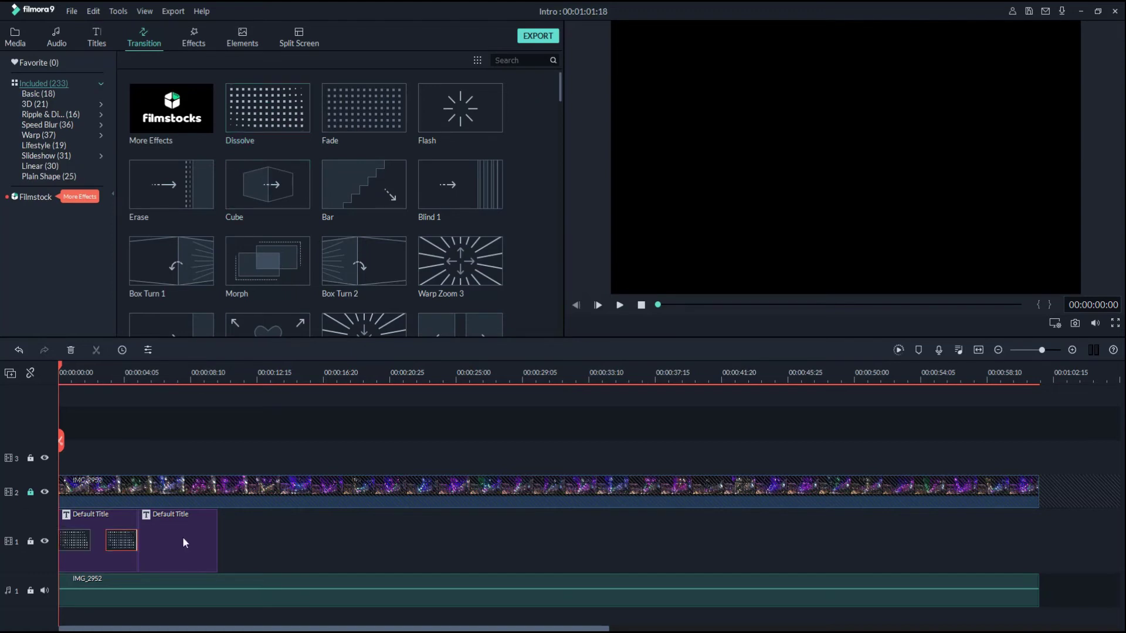
Apply the Ripper transition to both ends of the second title and play the two titles from the start.
left_click(182, 542)
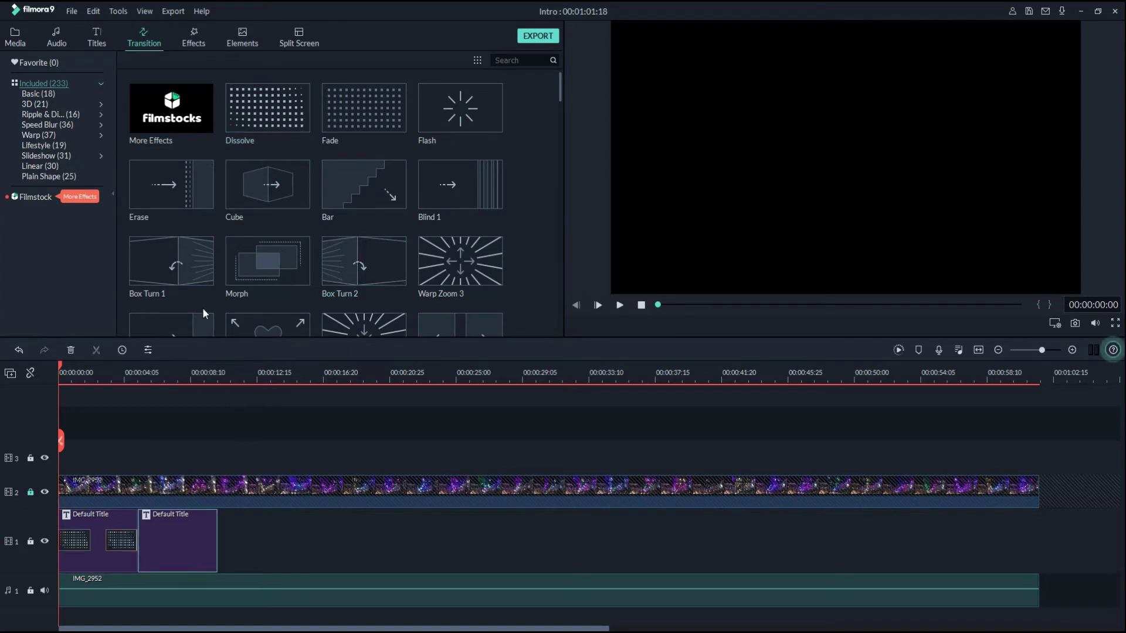
mouse_move(421, 265)
scroll(485, 279, "down", 10)
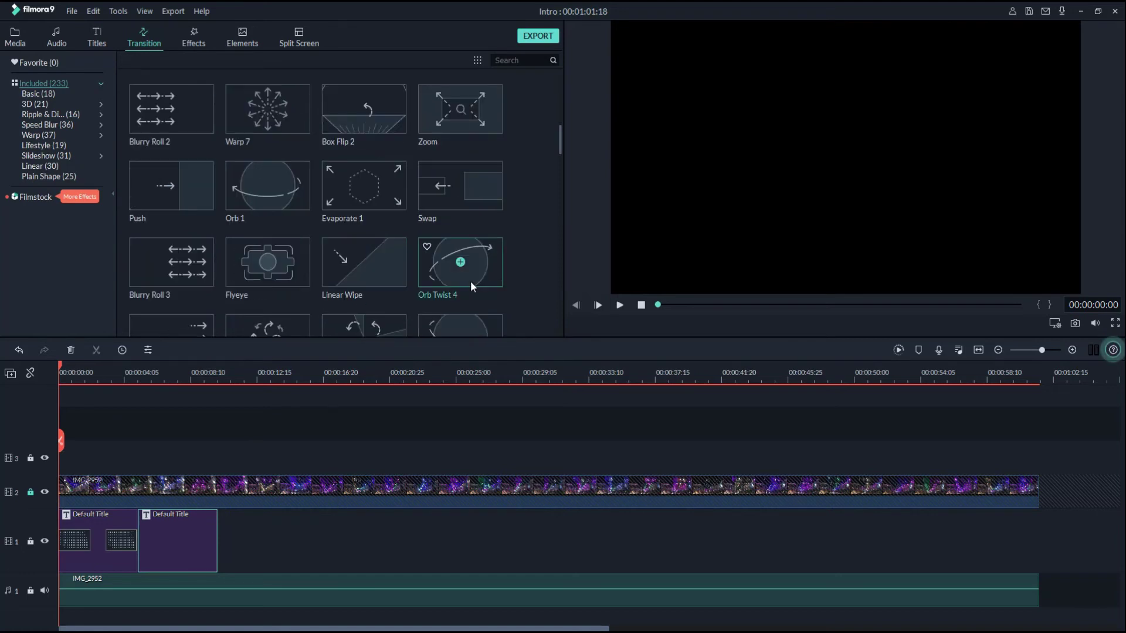
scroll(434, 285, "up", 3)
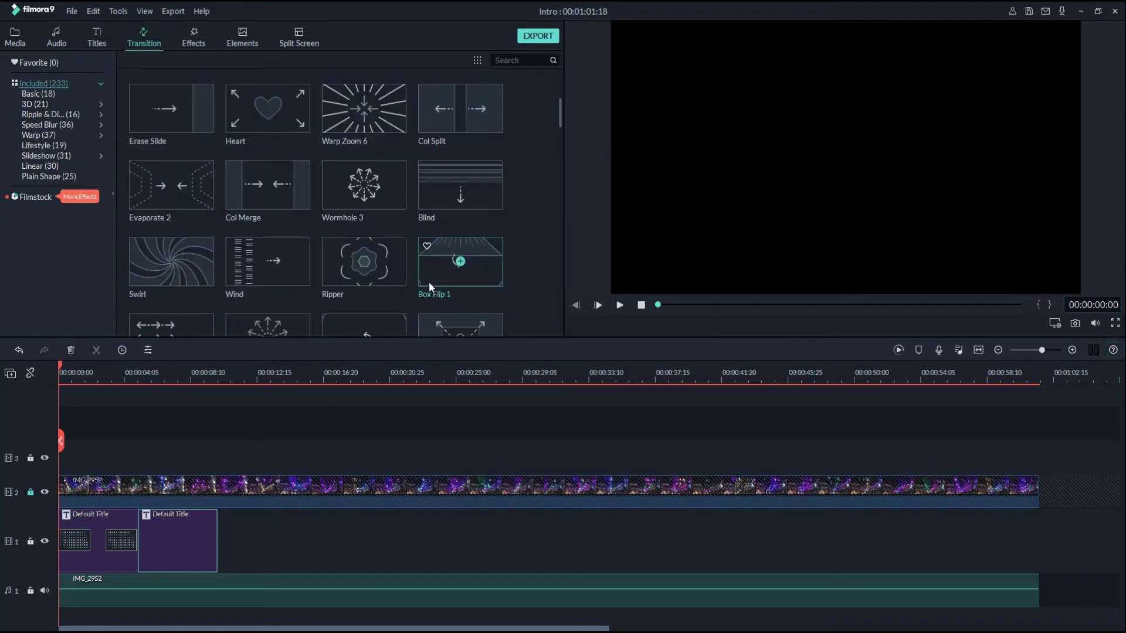
left_click(364, 261)
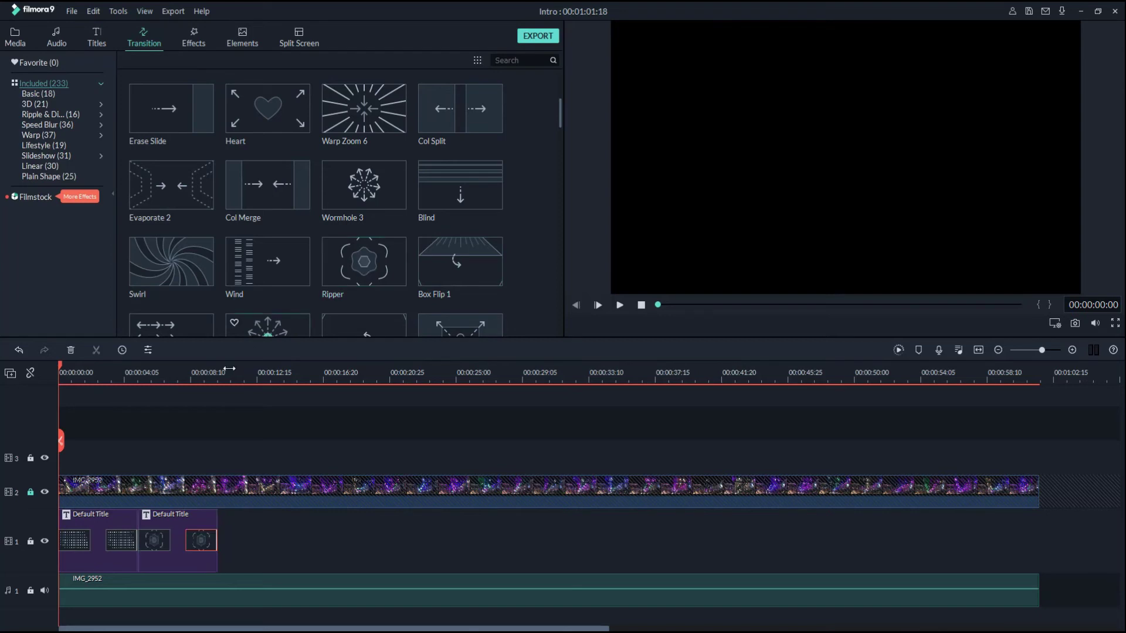
key("space")
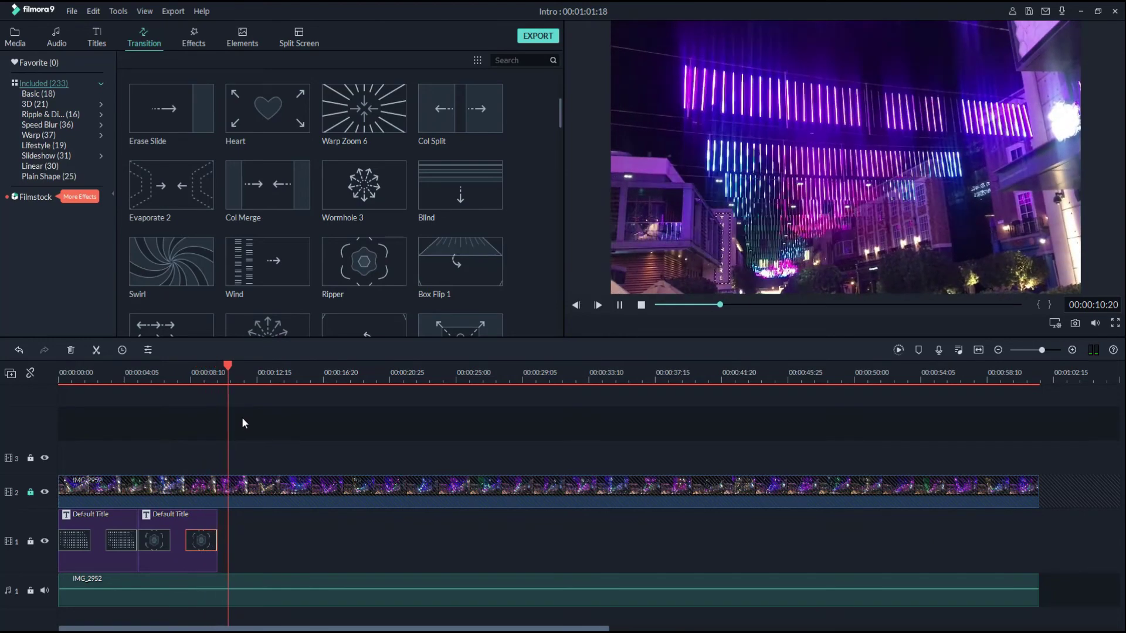
key("space")
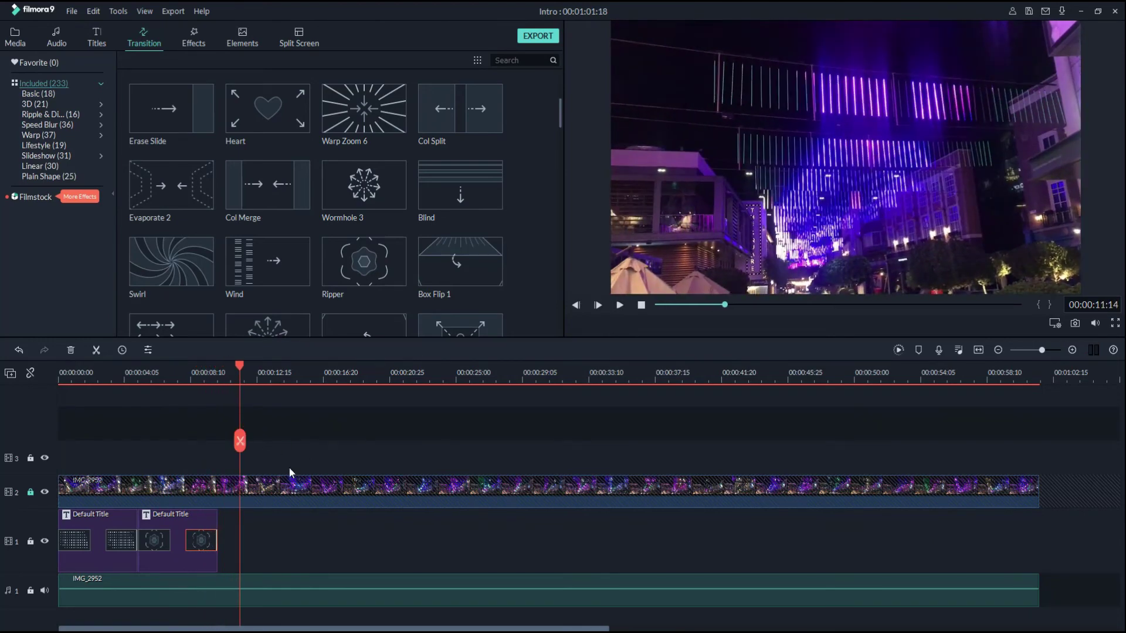
Paste a third copy of the title right after the second one at 00:00:10:03 and return the playhead to its start.
left_click(171, 525)
left_click(236, 369)
left_click_drag(236, 370, 220, 379)
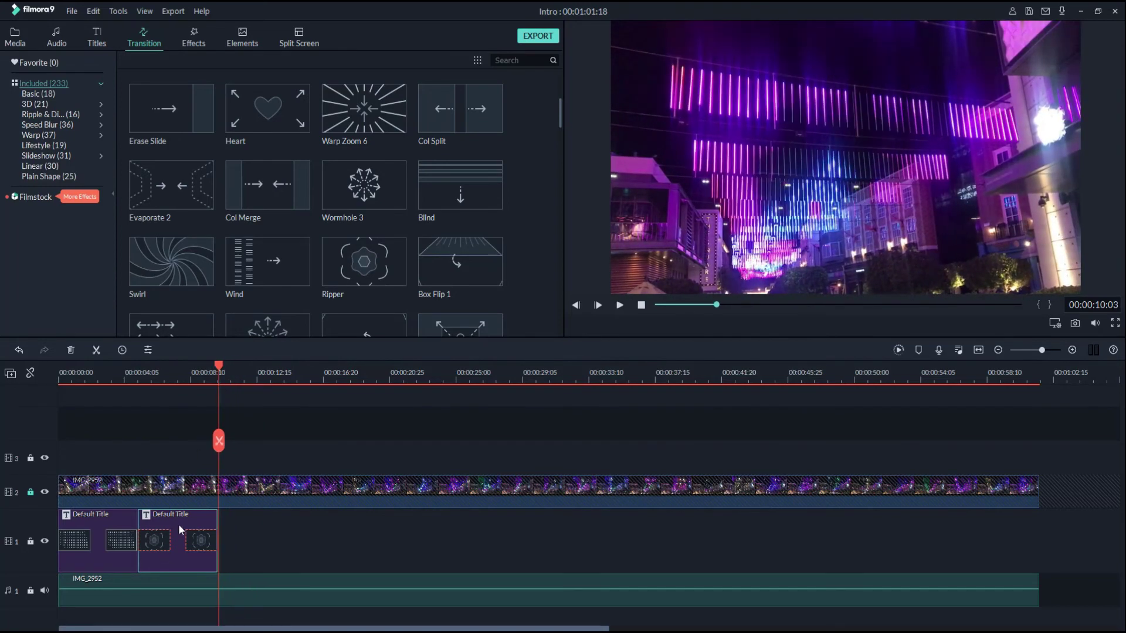
key("ctrl+v")
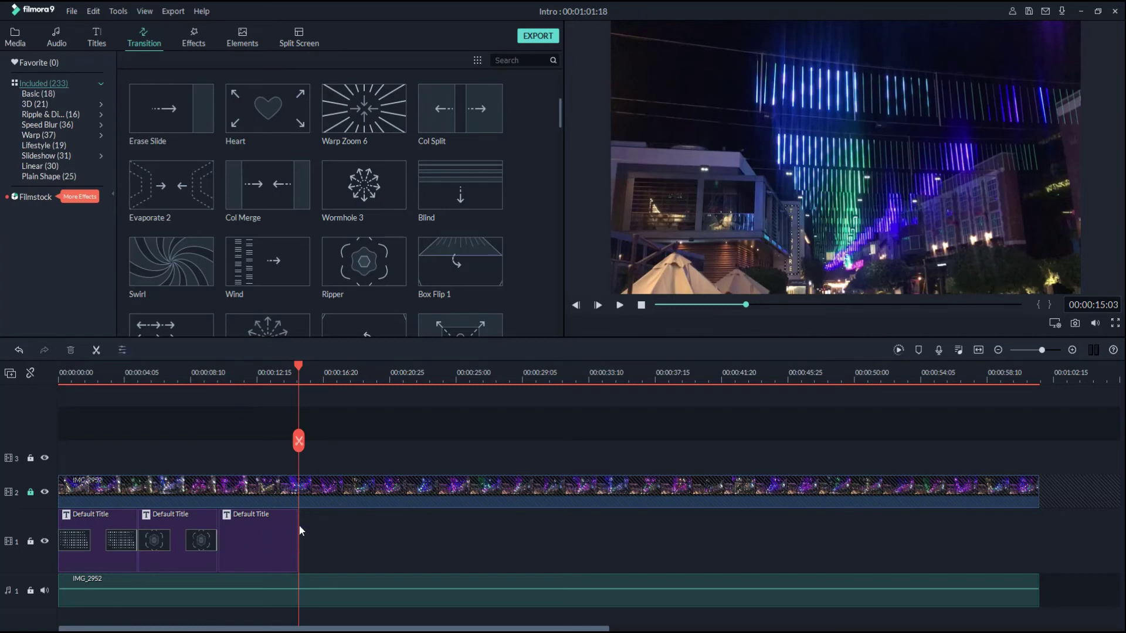
left_click_drag(298, 368, 219, 387)
Try the Swirl transition on both ends of the third title, play it and remove it.
mouse_move(477, 268)
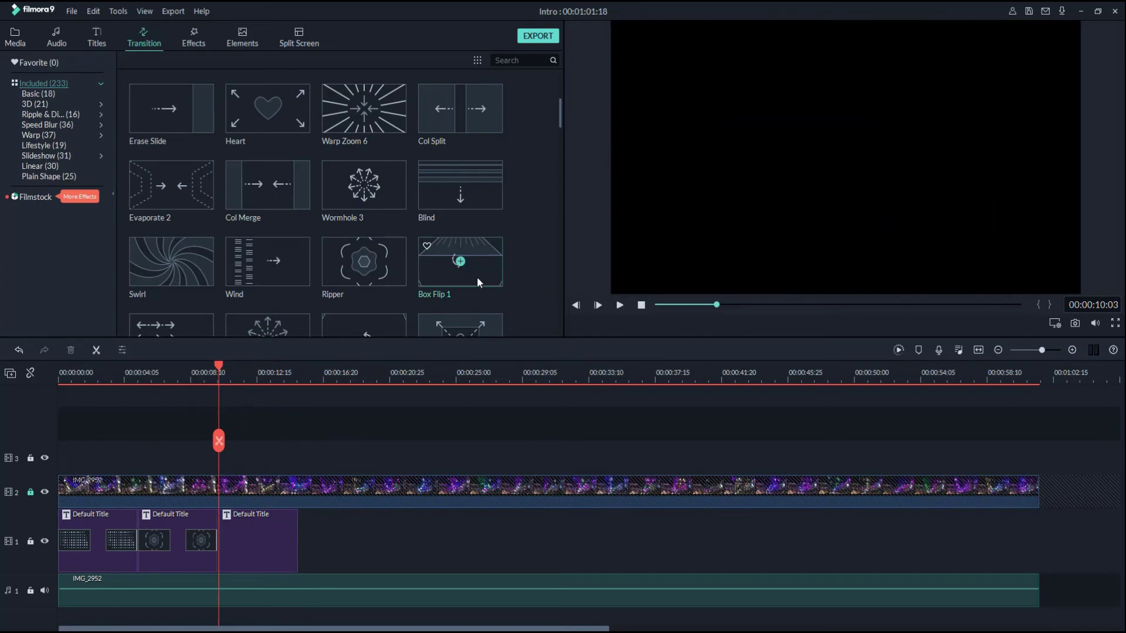
mouse_move(472, 94)
mouse_move(192, 277)
left_click(277, 565)
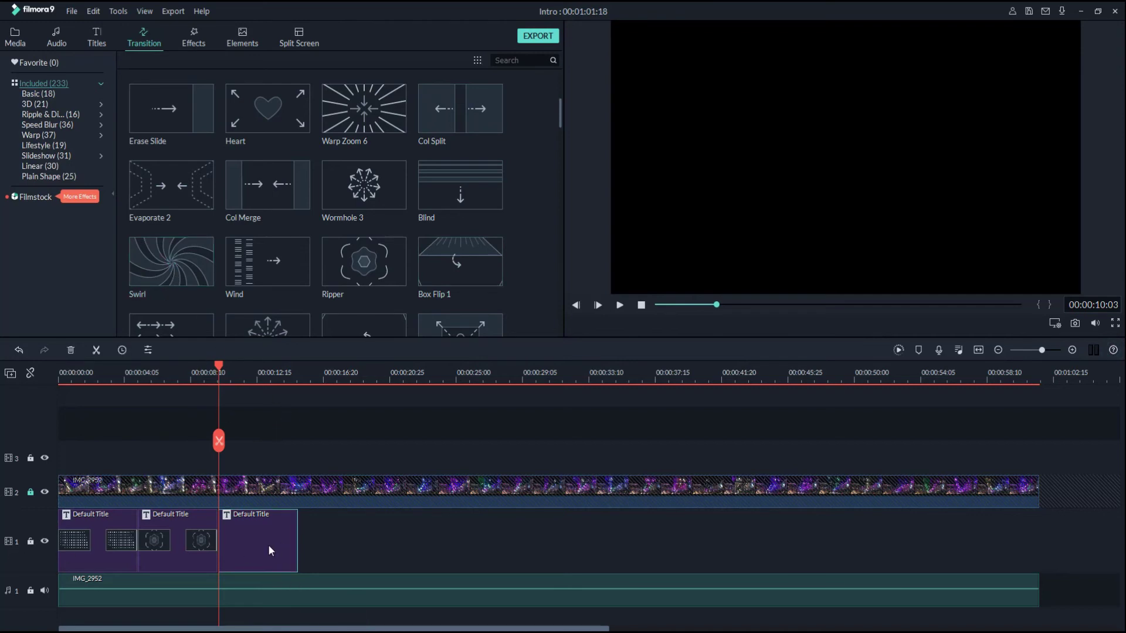
mouse_move(174, 303)
left_click(171, 262)
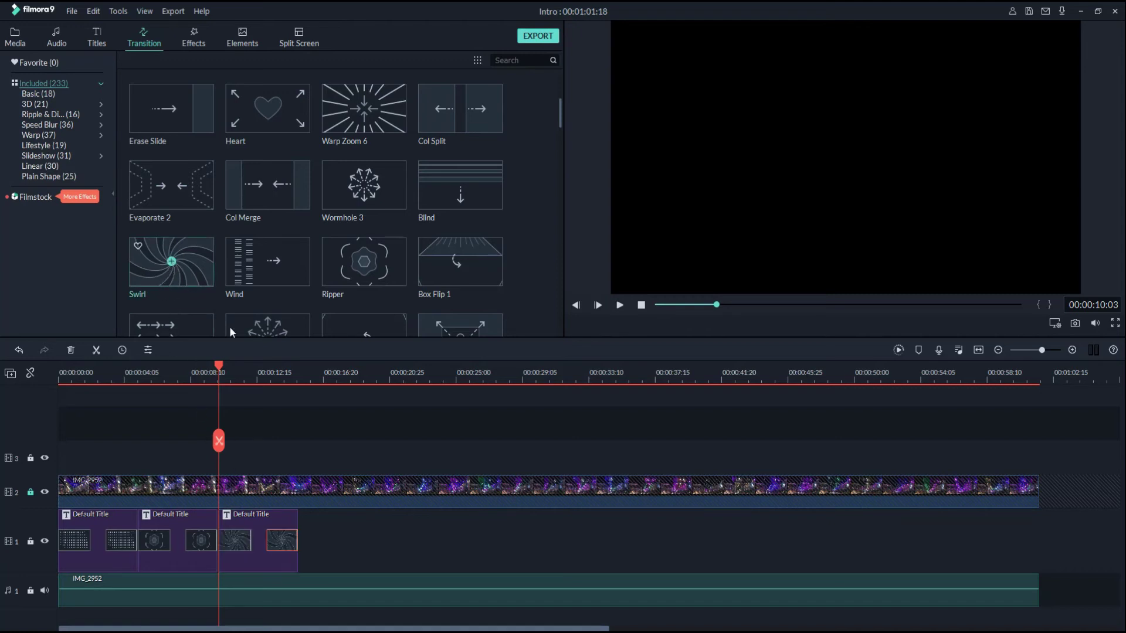
left_click(209, 368)
key("space")
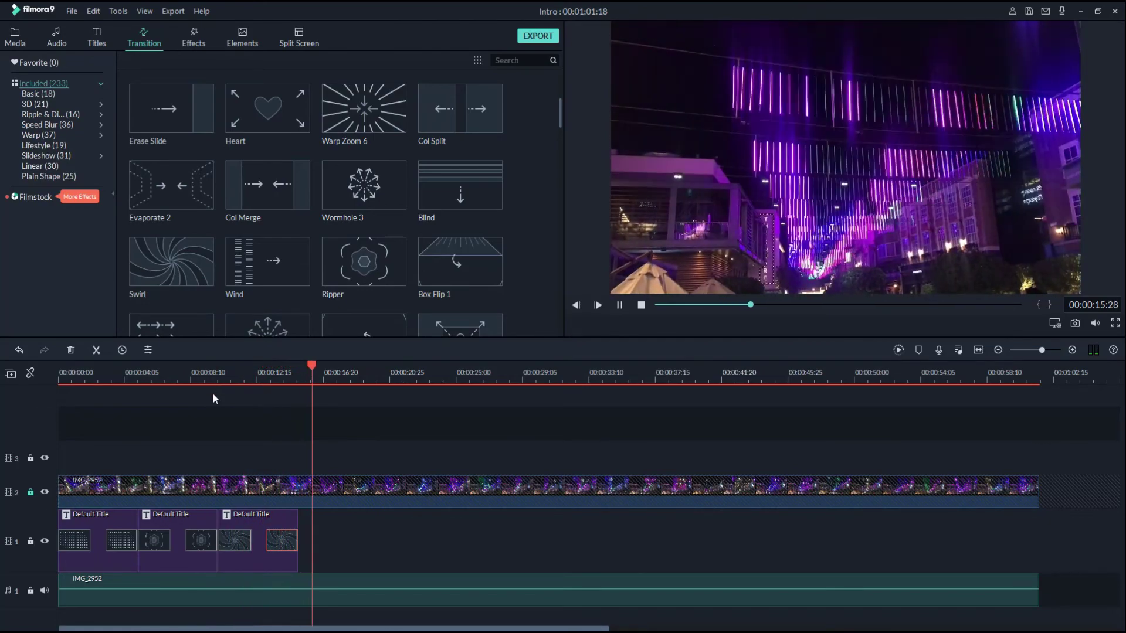
key("space")
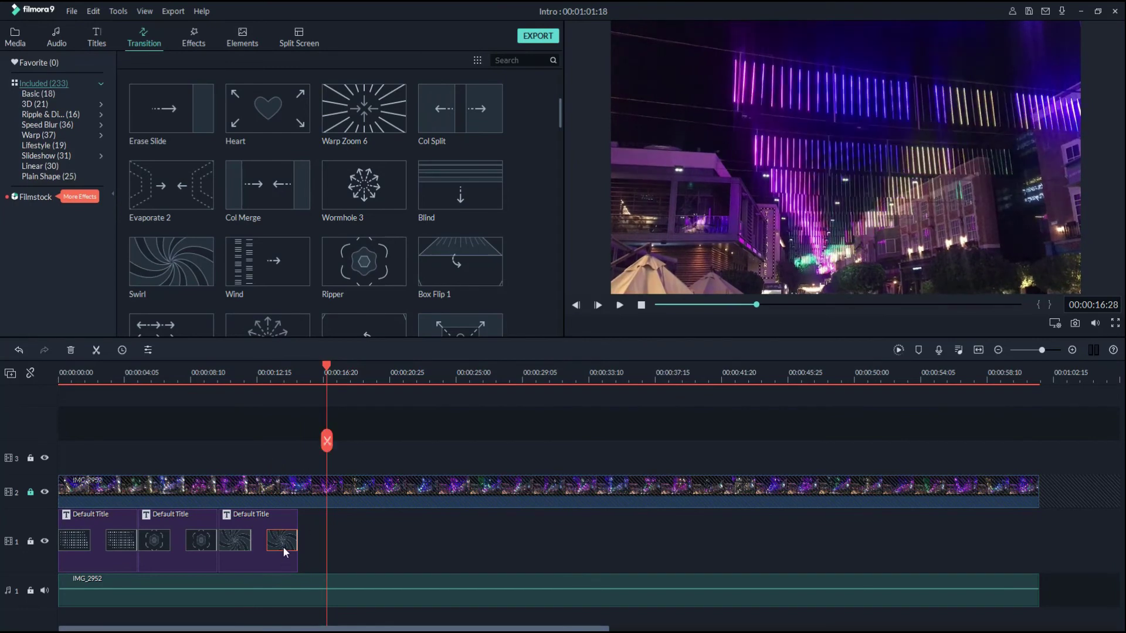
key("Delete")
Try the Cross Split transition on both ends of the third title, play it and remove it.
scroll(370, 281, "down", 10)
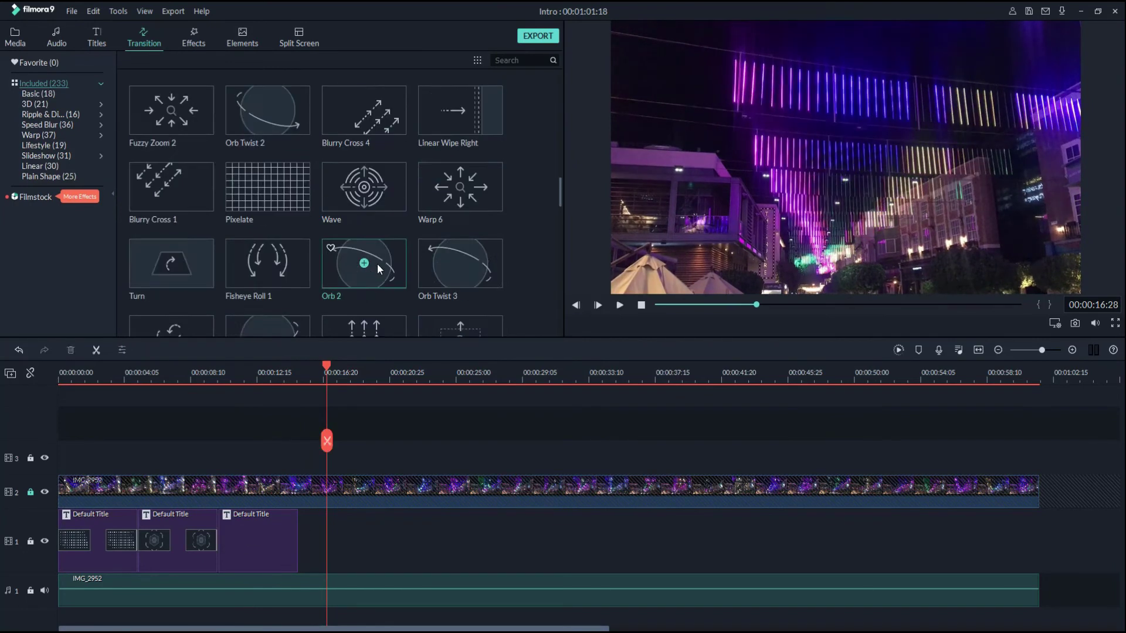
scroll(403, 281, "down", 4)
scroll(400, 277, "down", 5)
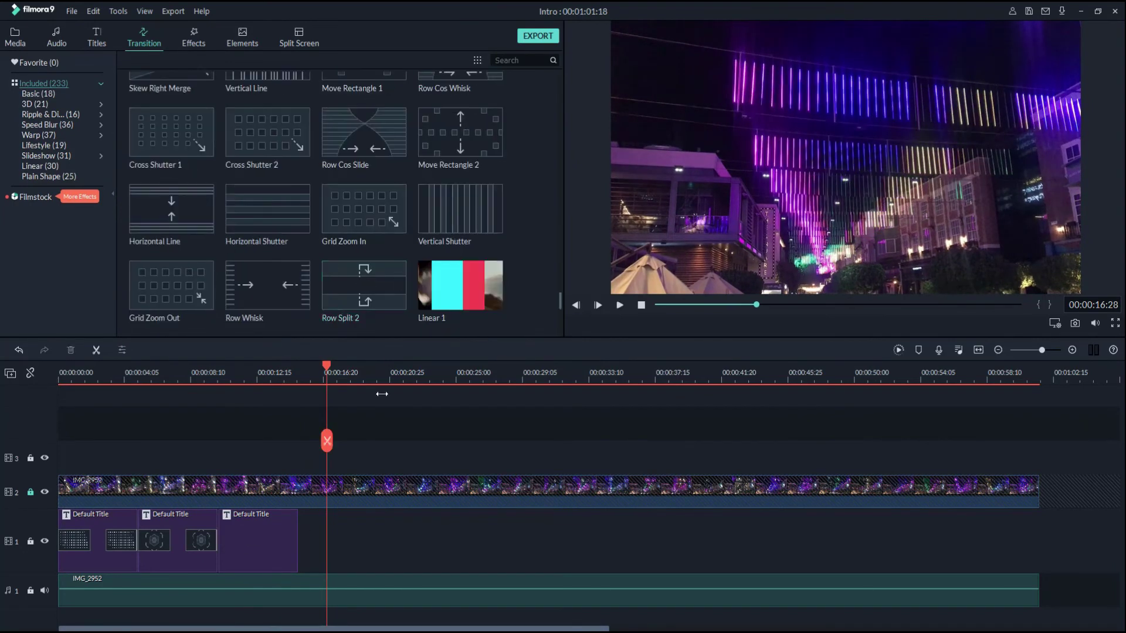
left_click(256, 540)
scroll(375, 241, "down", 3)
scroll(381, 251, "up", 5)
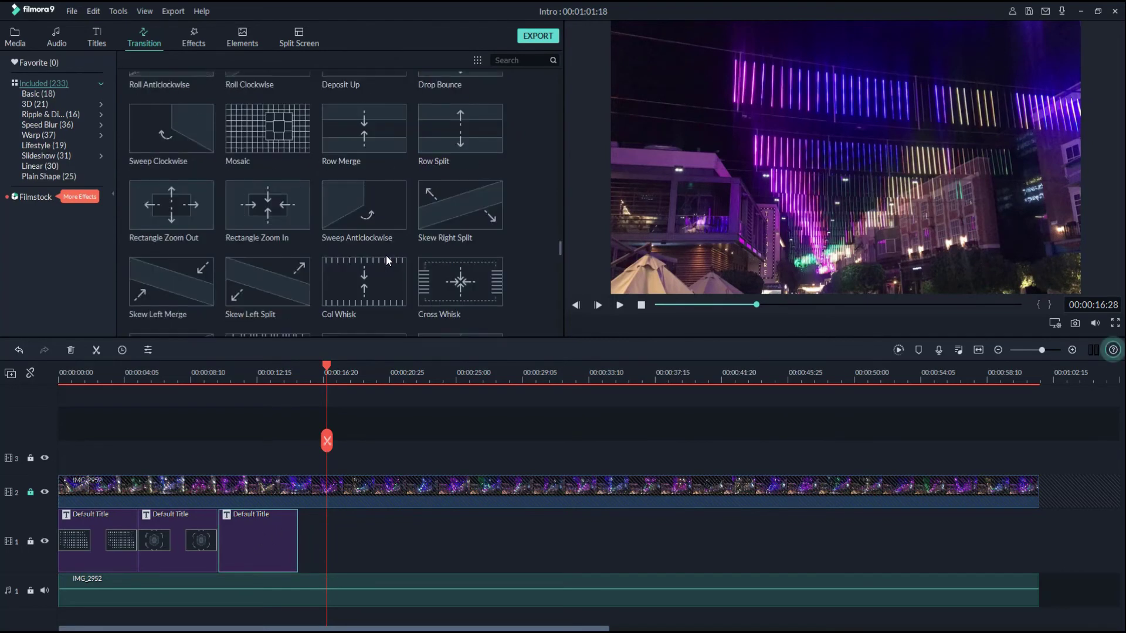
scroll(385, 255, "up", 3)
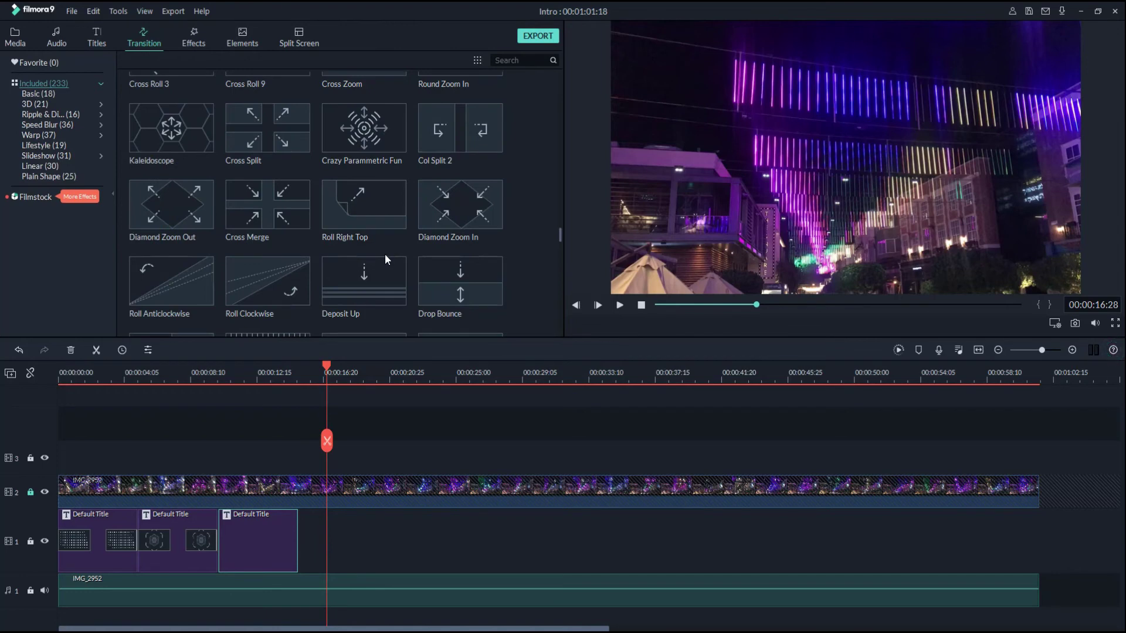
left_click(268, 127)
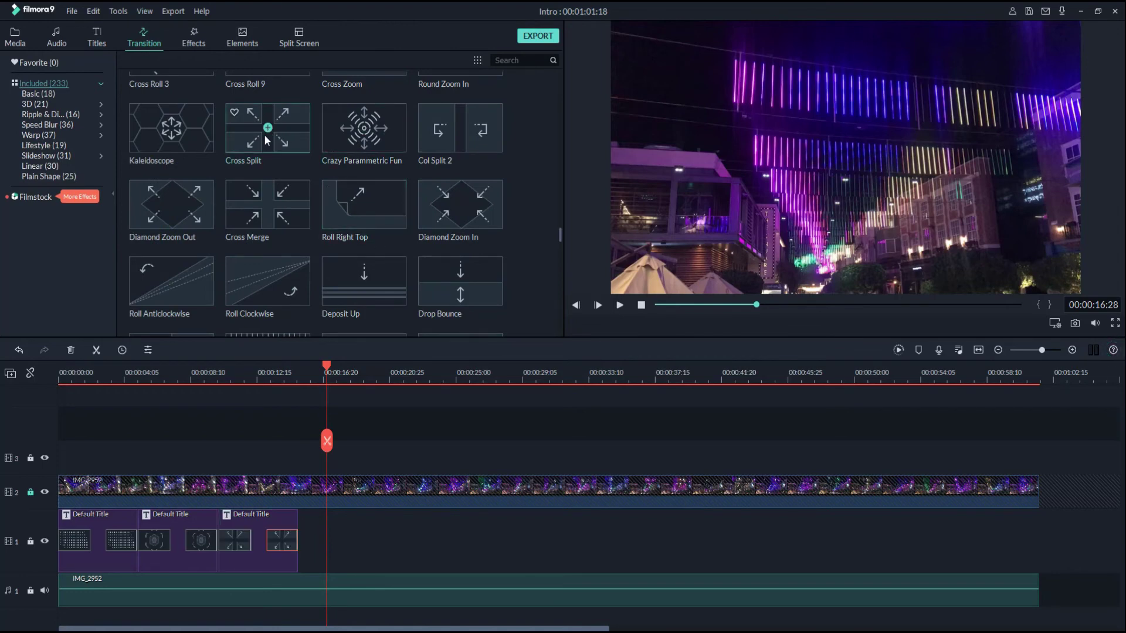
left_click(215, 375)
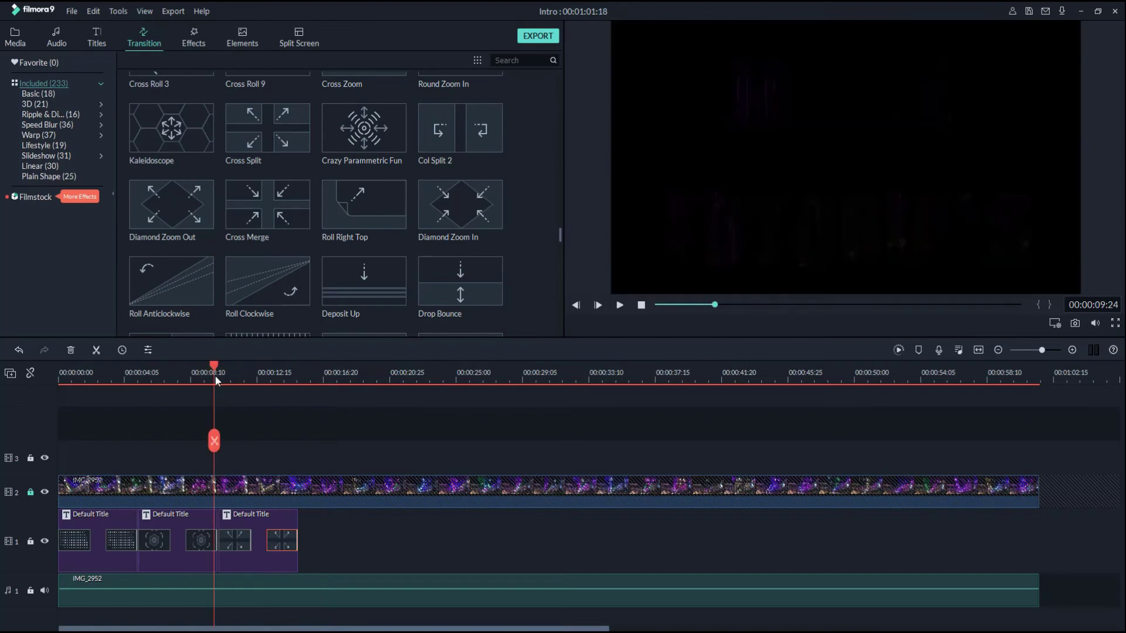
key("space")
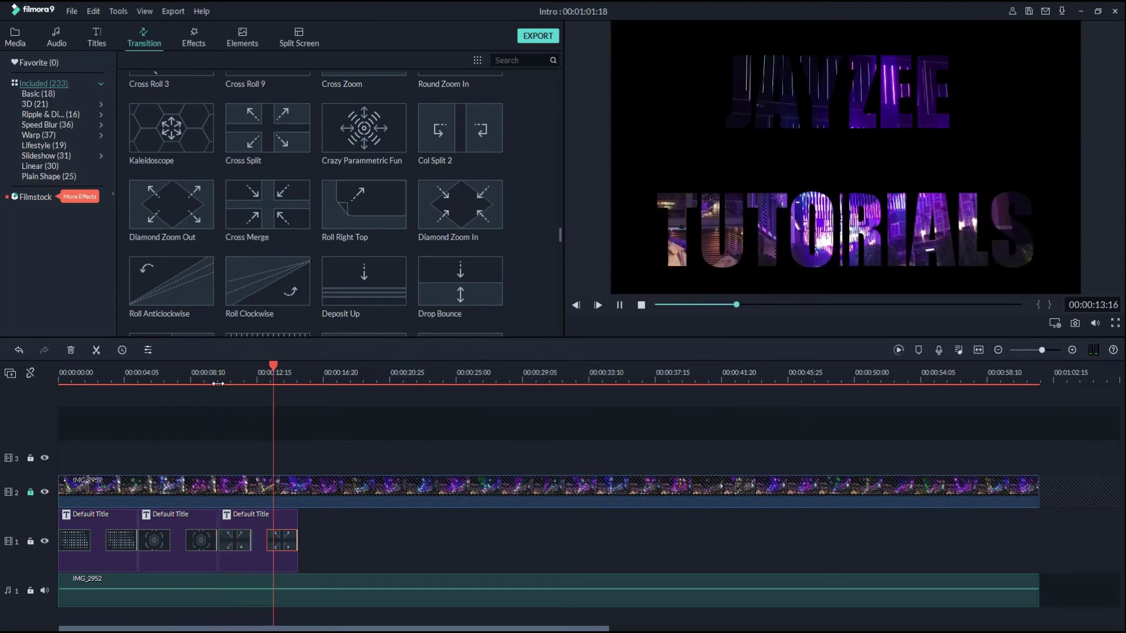
key("space")
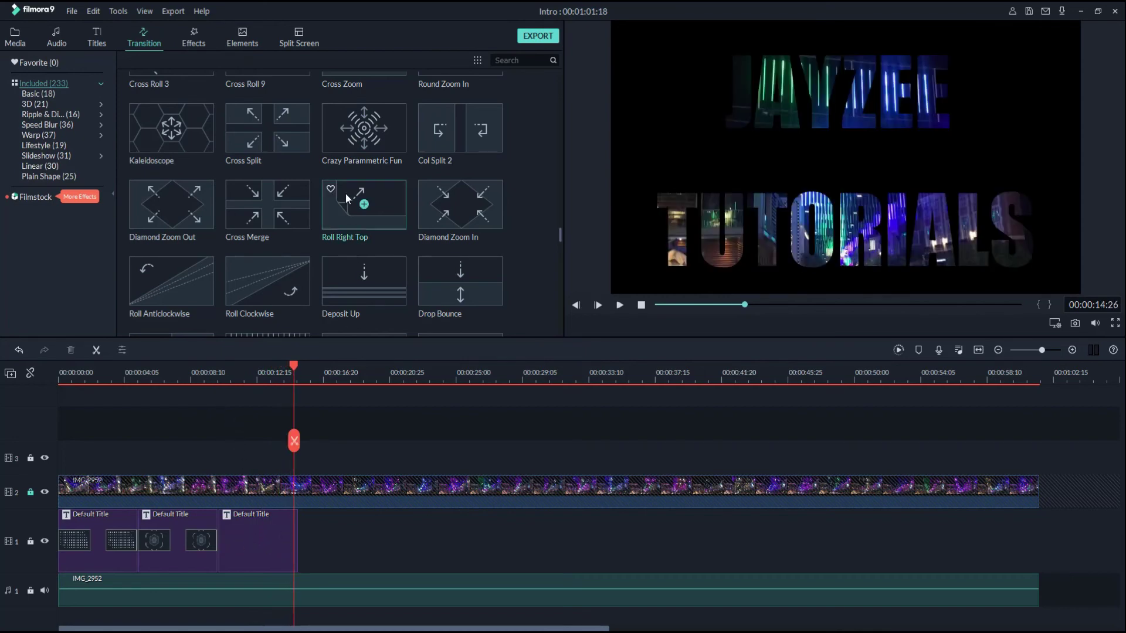
Apply the Round Zoom Out transition to both ends of the third title.
scroll(343, 194, "up", 5)
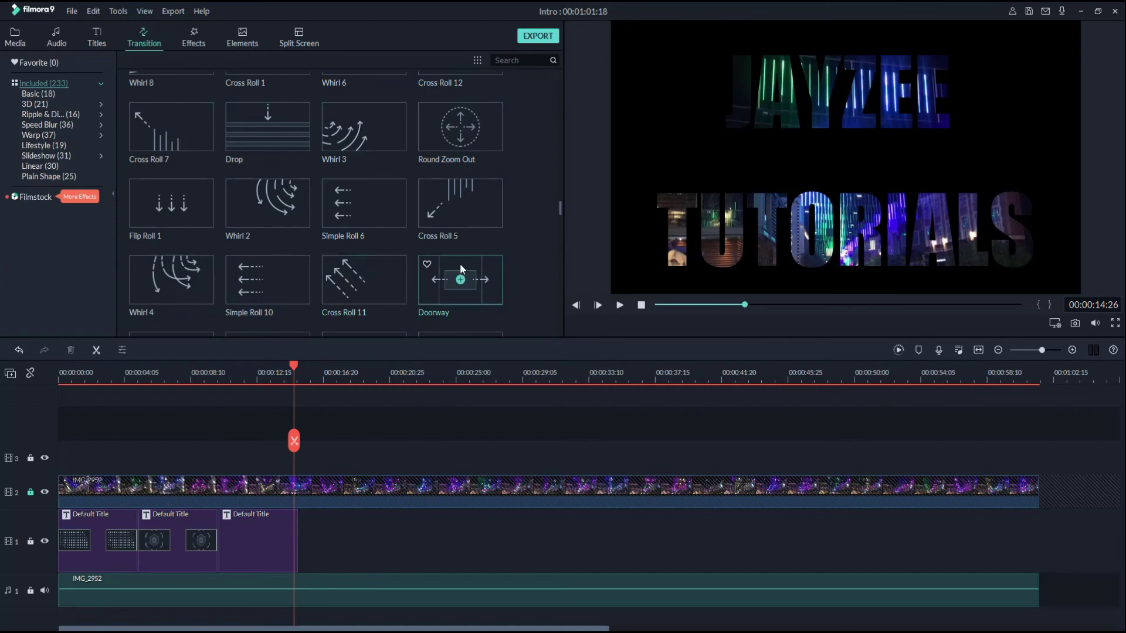
scroll(459, 263, "up", 6)
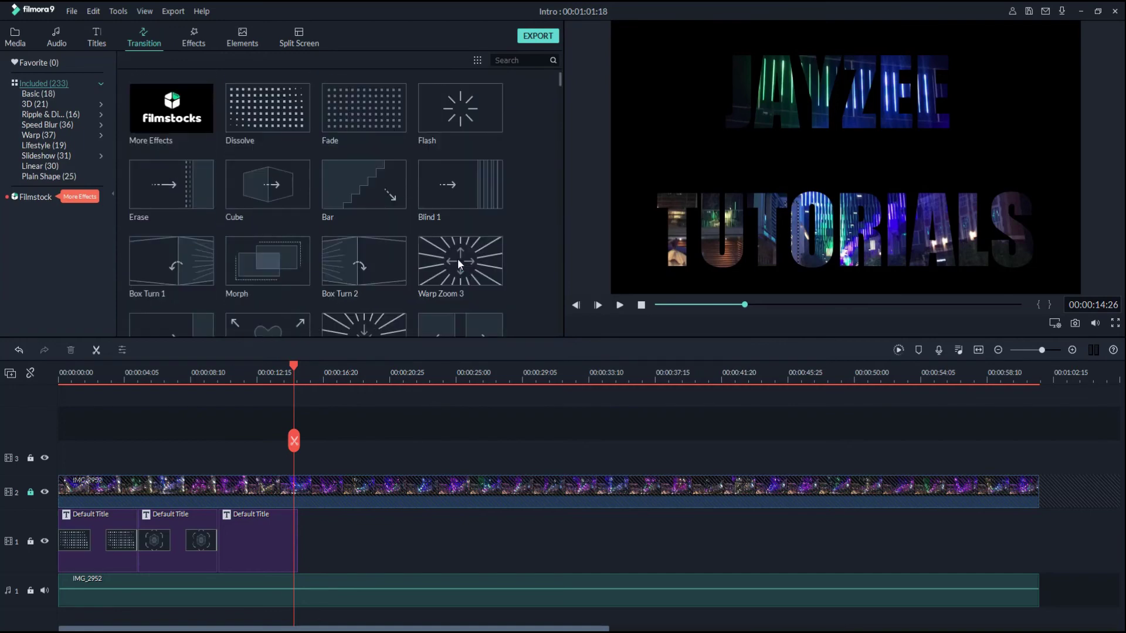
mouse_move(473, 265)
scroll(387, 267, "down", 6)
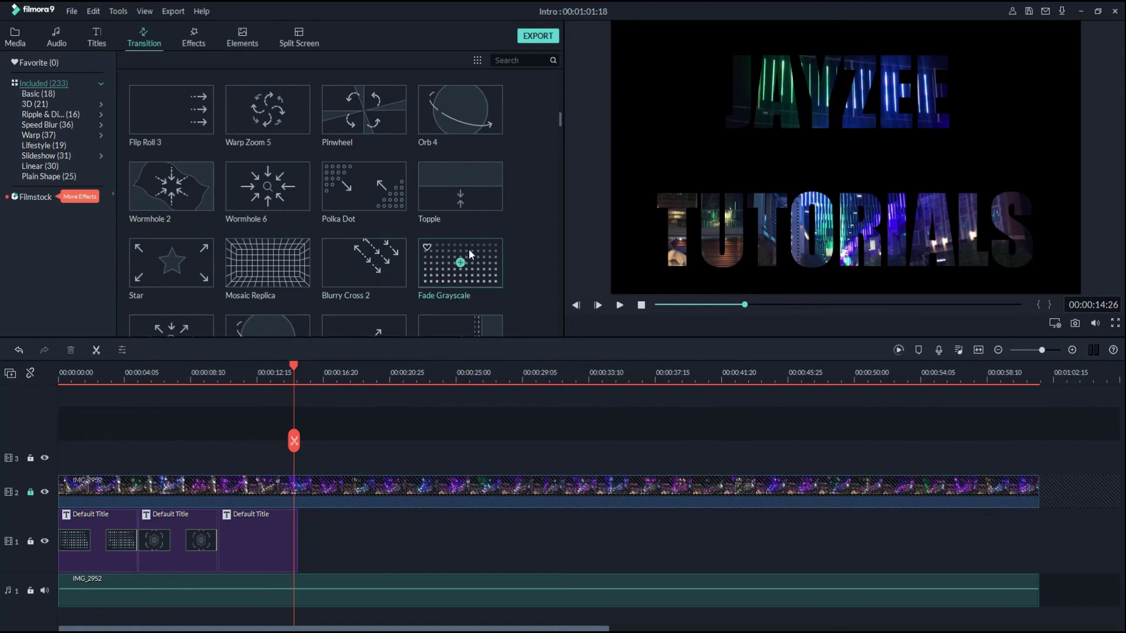
scroll(469, 248, "down", 6)
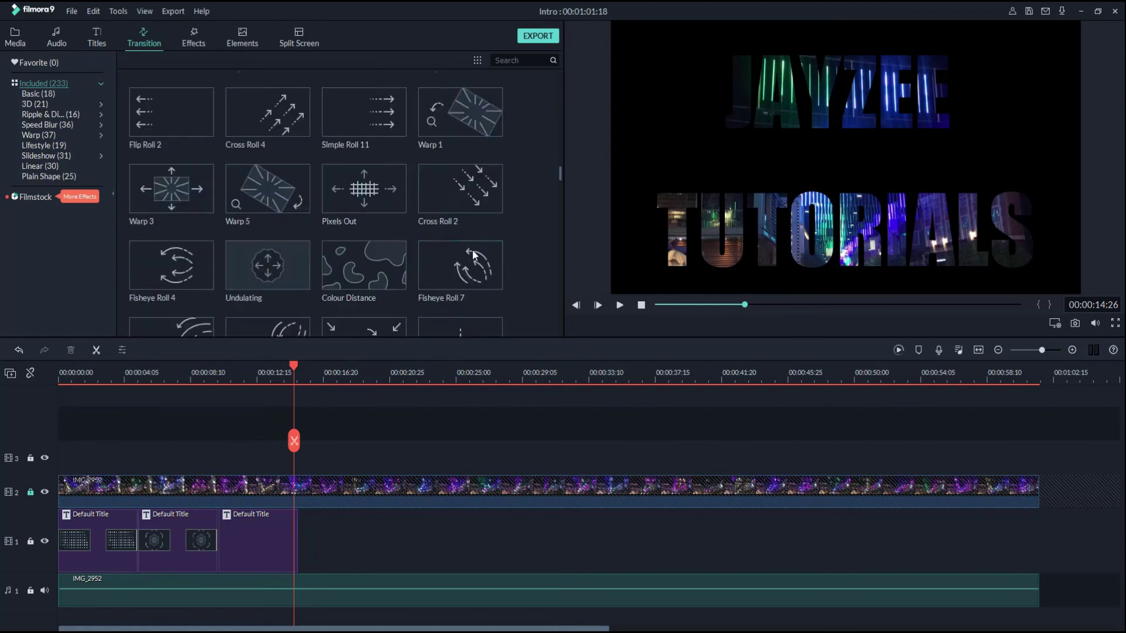
scroll(473, 248, "down", 5)
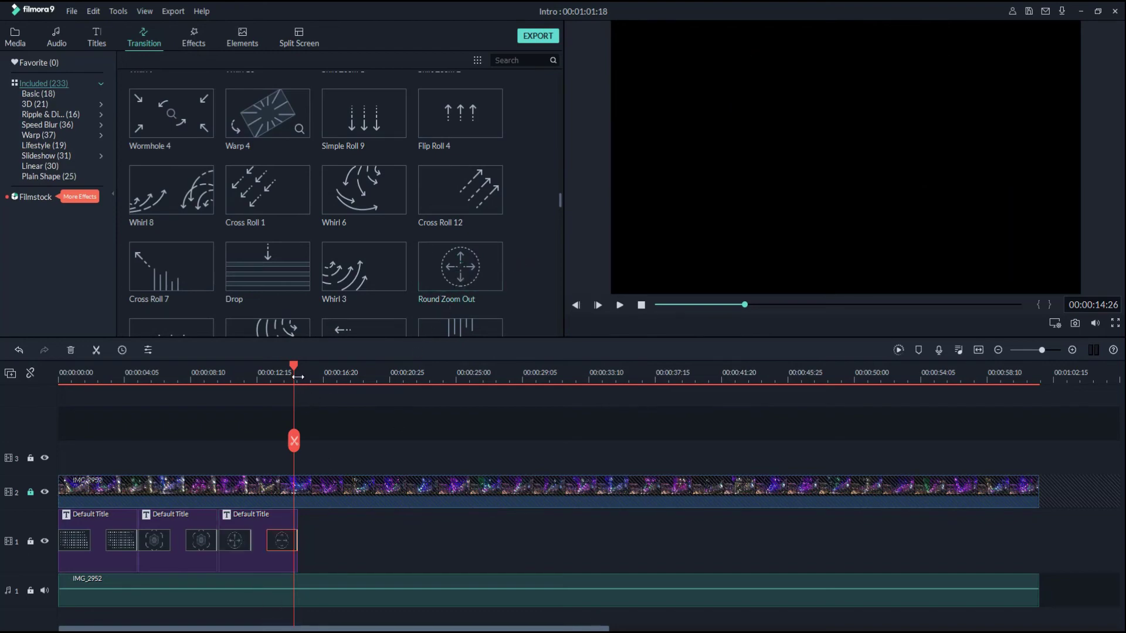
Play the third title, shorten the Round Zoom Out transitions at both of its ends and play it again.
left_click_drag(235, 375, 216, 378)
key("space")
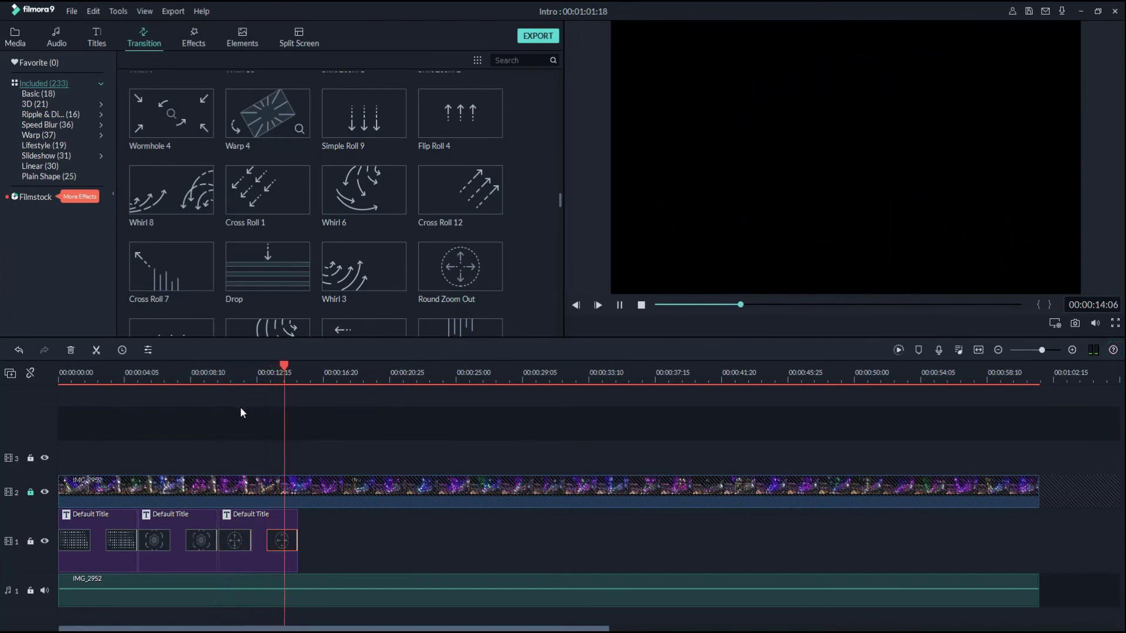
key("space")
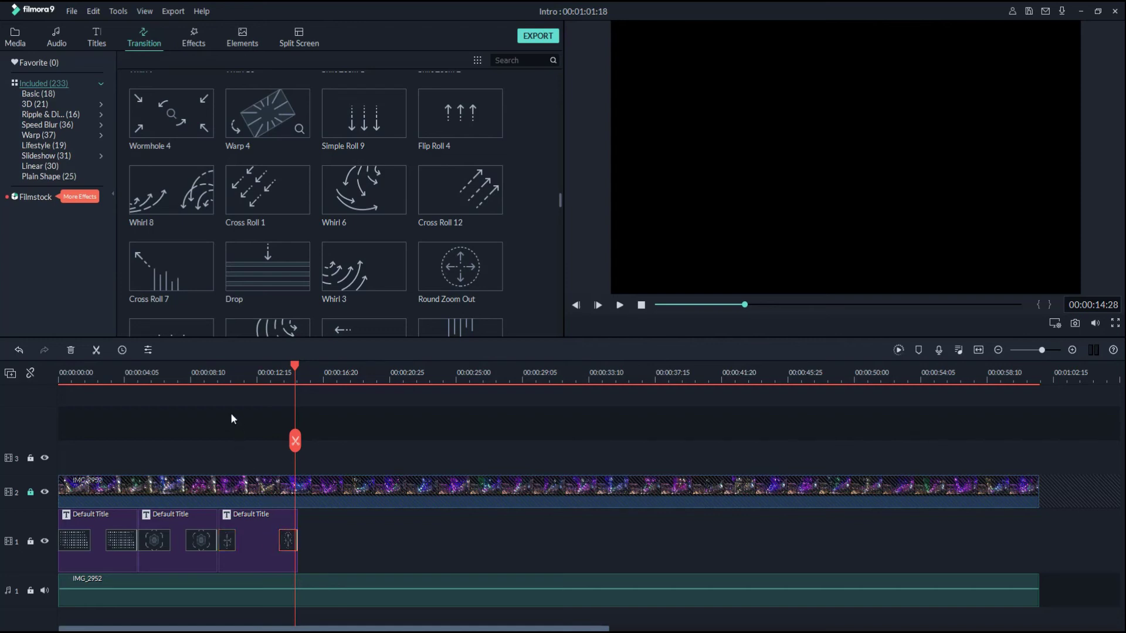
left_click(218, 381)
key("space")
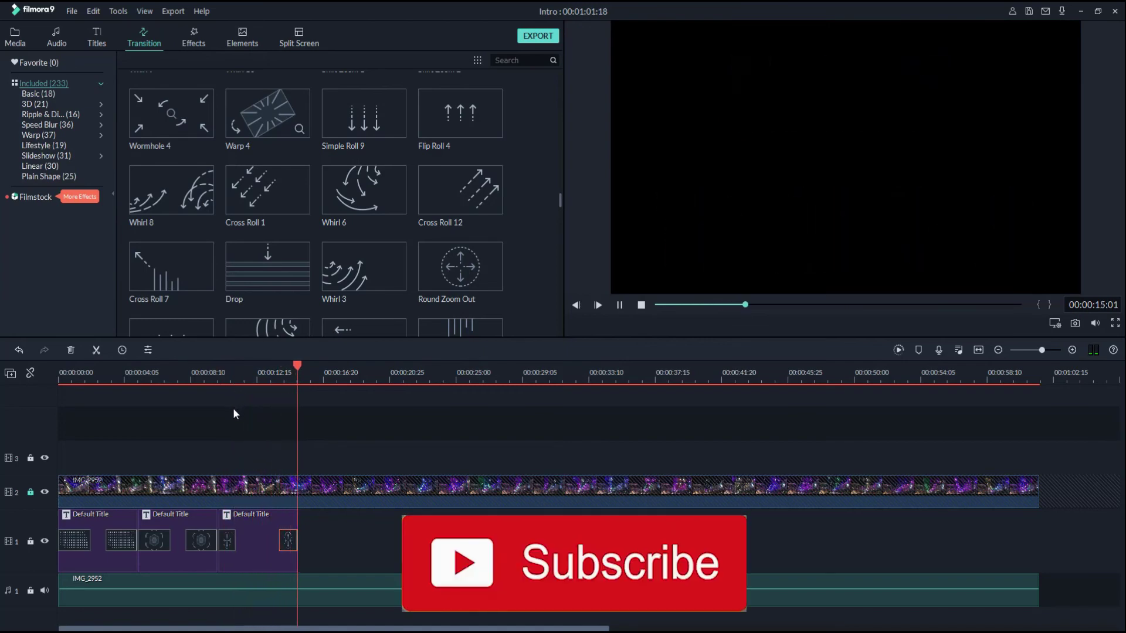
key("space")
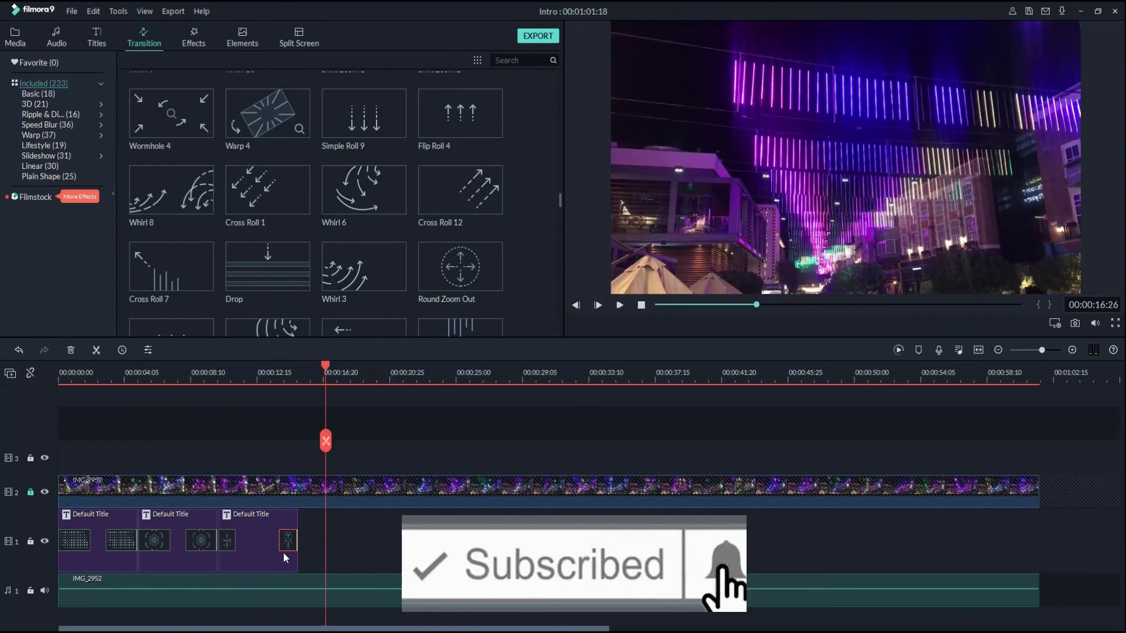
Paste a copy of the third title, place it directly after the third one and remove its transitions.
left_click(261, 553)
key("ctrl+c")
key("ctrl+v")
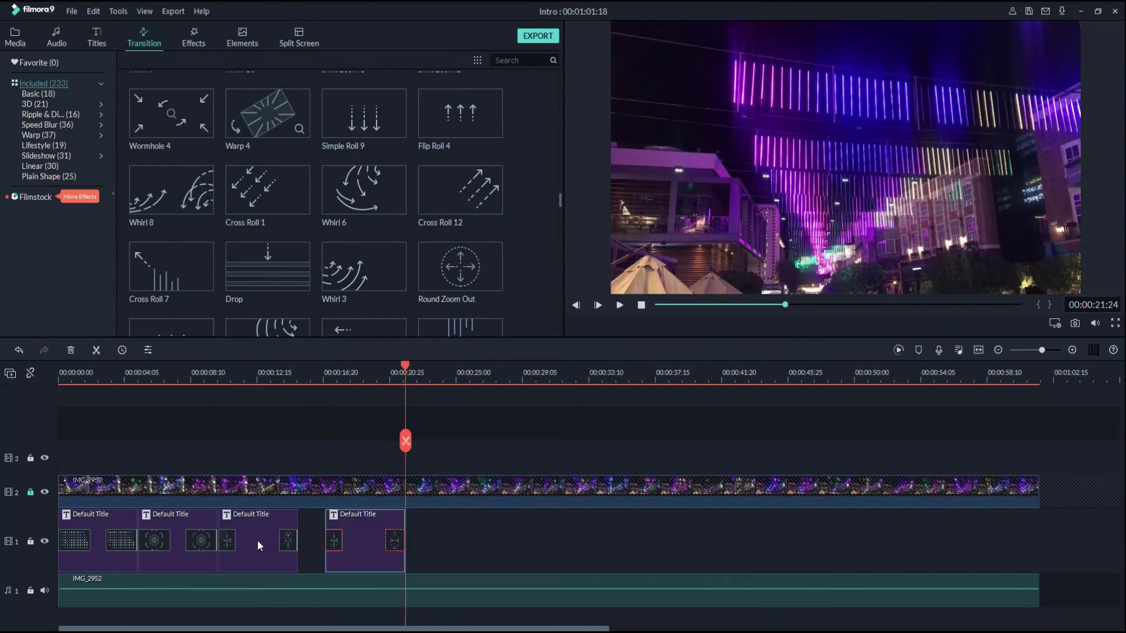
left_click_drag(321, 529, 322, 528)
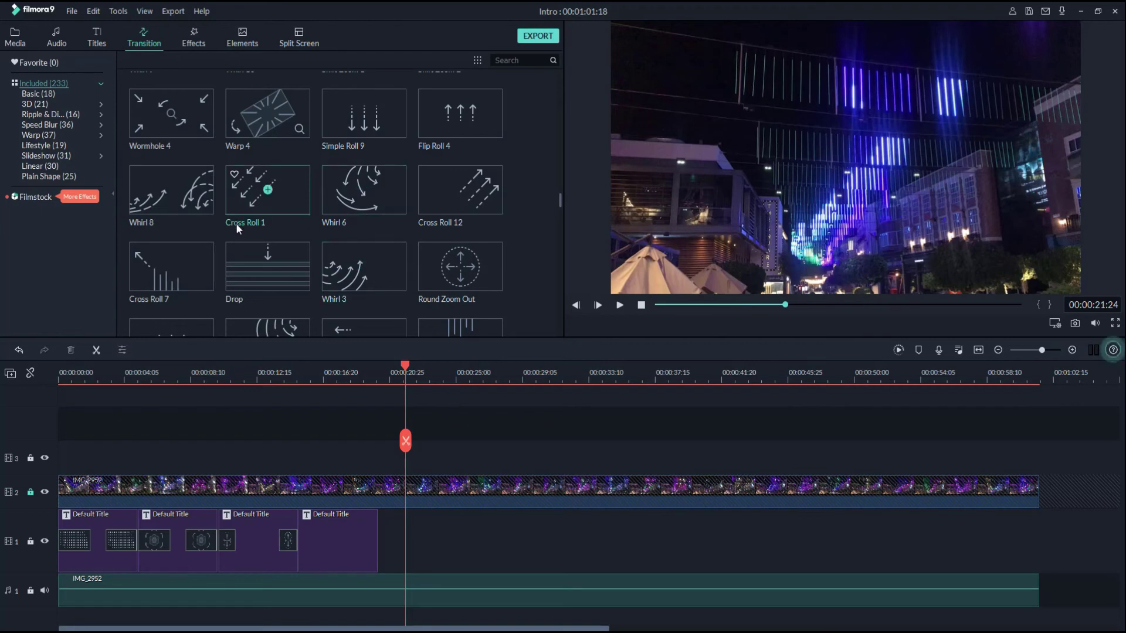
Apply the Butterfly Wave Scrawler transition to the end of the fourth title and play it.
scroll(371, 237, "down", 5)
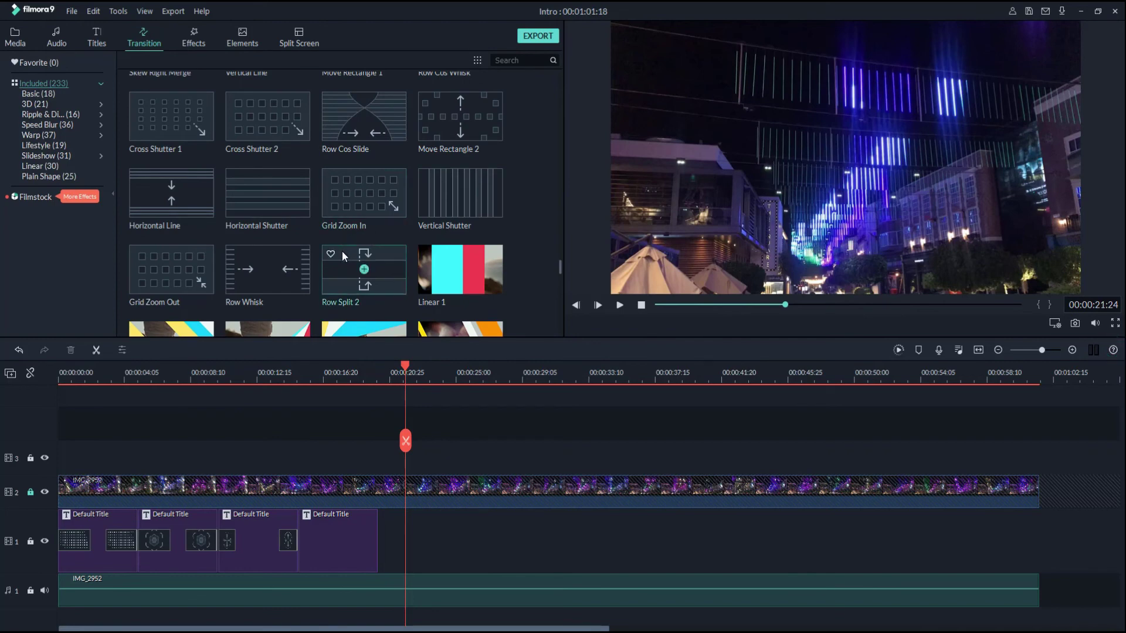
scroll(357, 232, "down", 5)
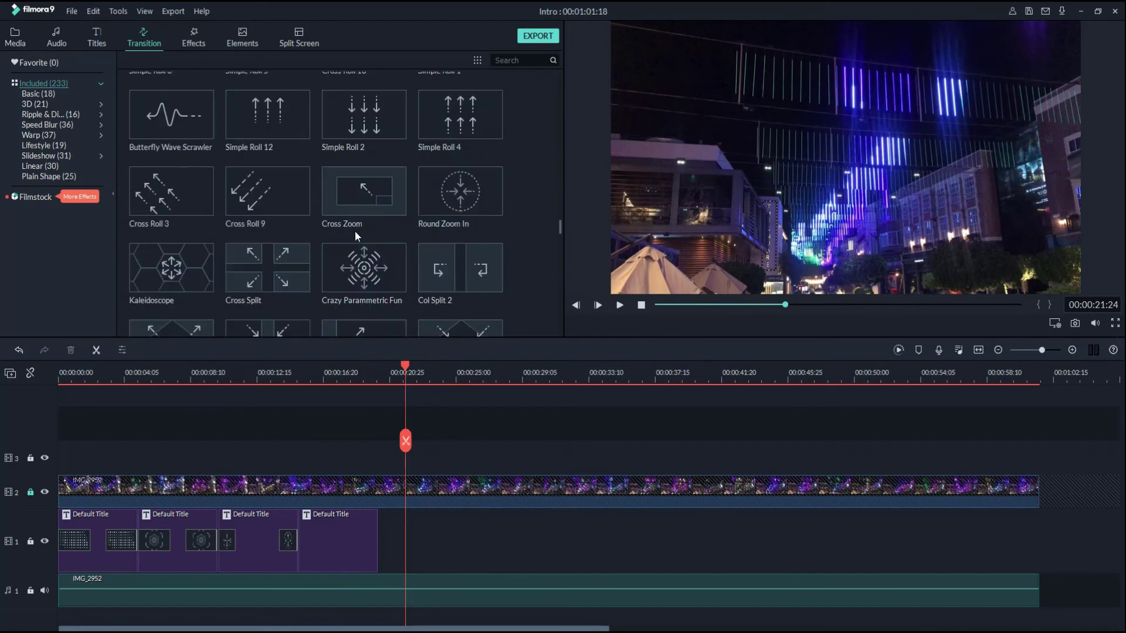
scroll(213, 197, "up", 3)
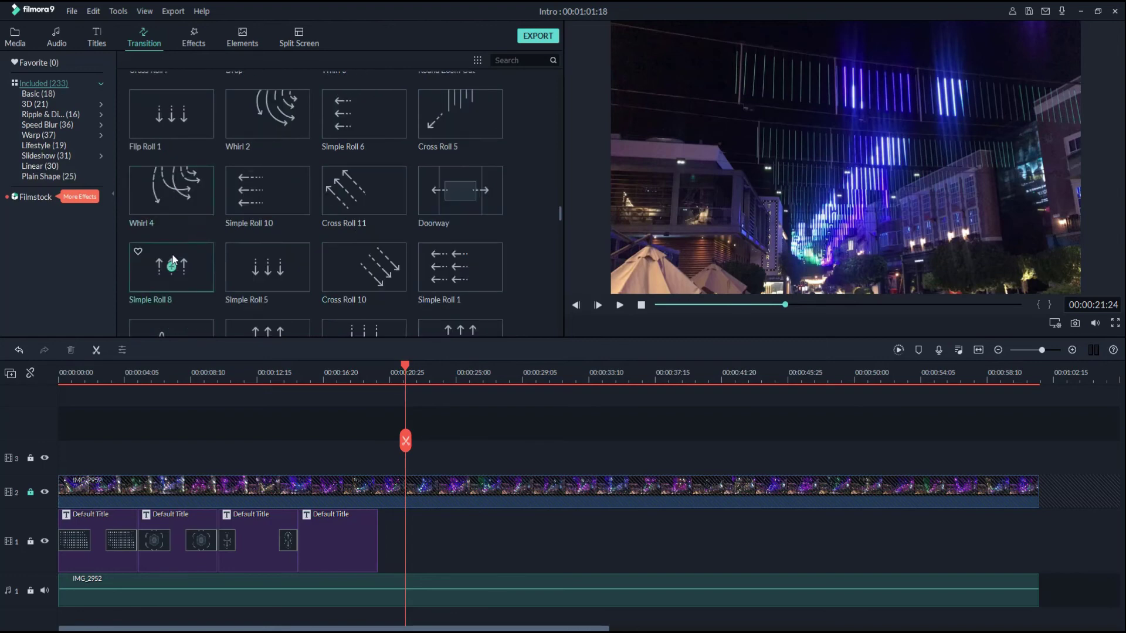
scroll(212, 199, "down", 3)
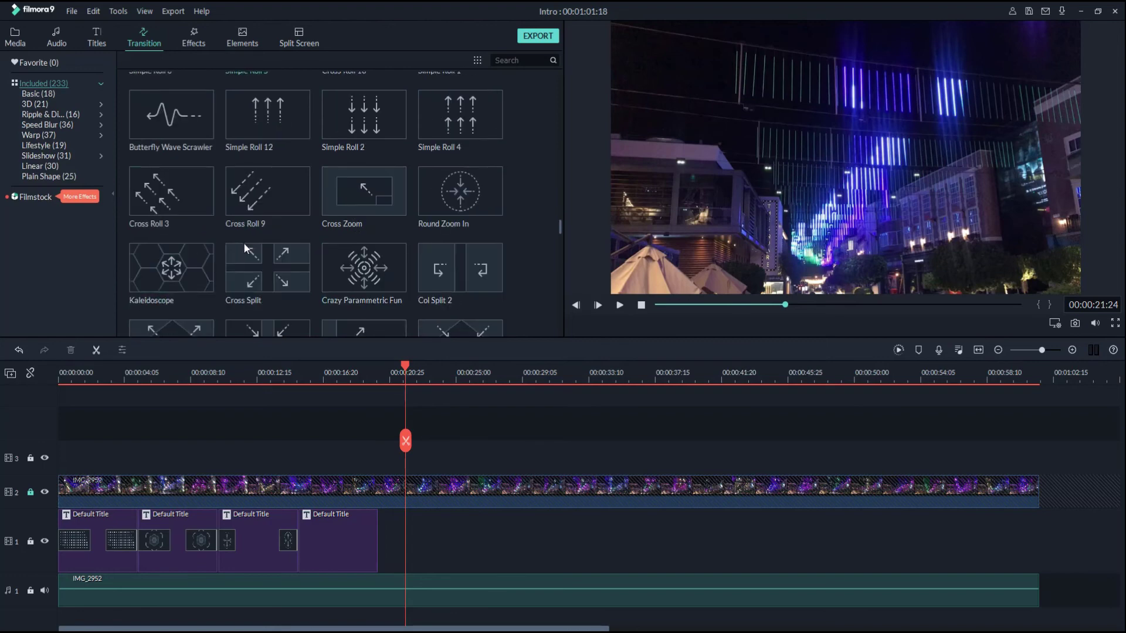
left_click(171, 115)
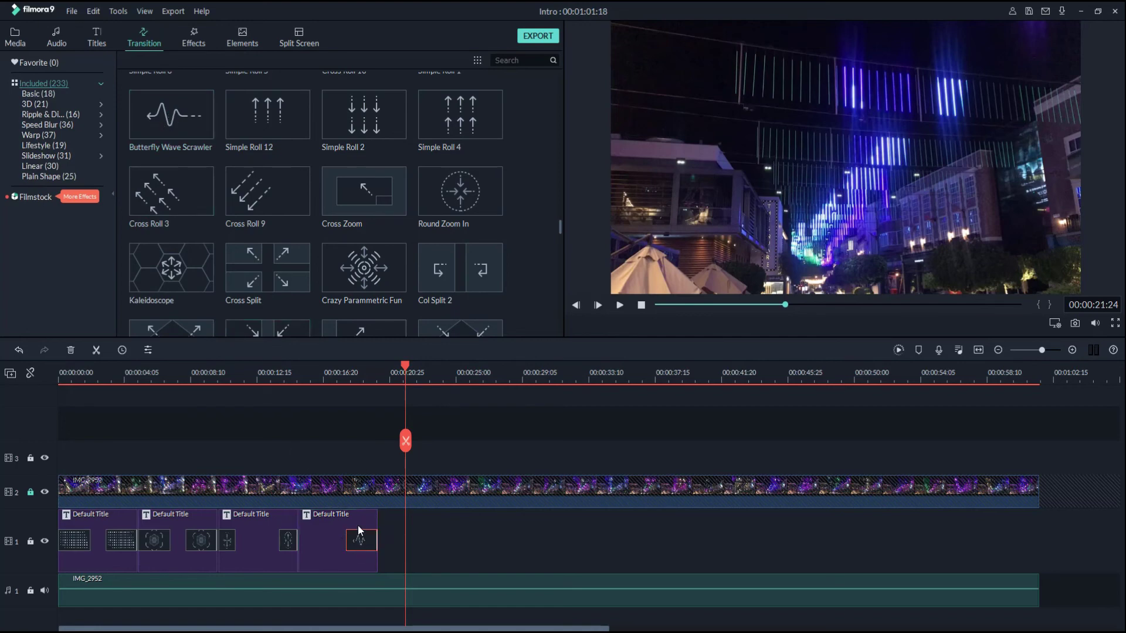
left_click_drag(402, 363, 279, 384)
key("space")
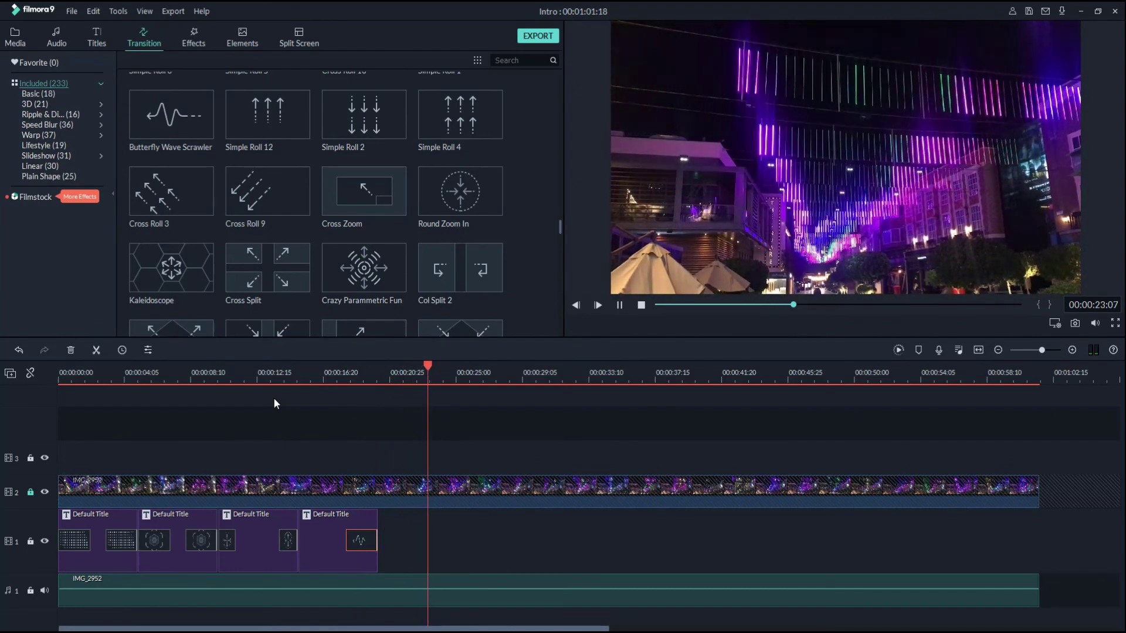
key("space")
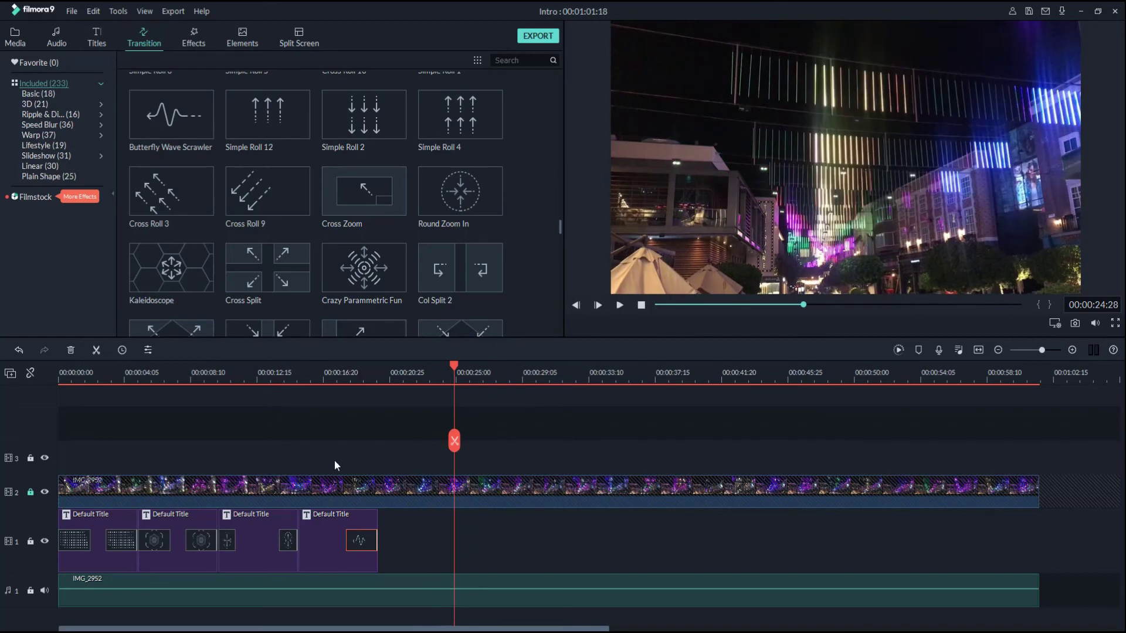
Raise the volume of the IMG_2952 audio clip and play the intro from the beginning.
left_click_drag(262, 591, 262, 584)
left_click(60, 372)
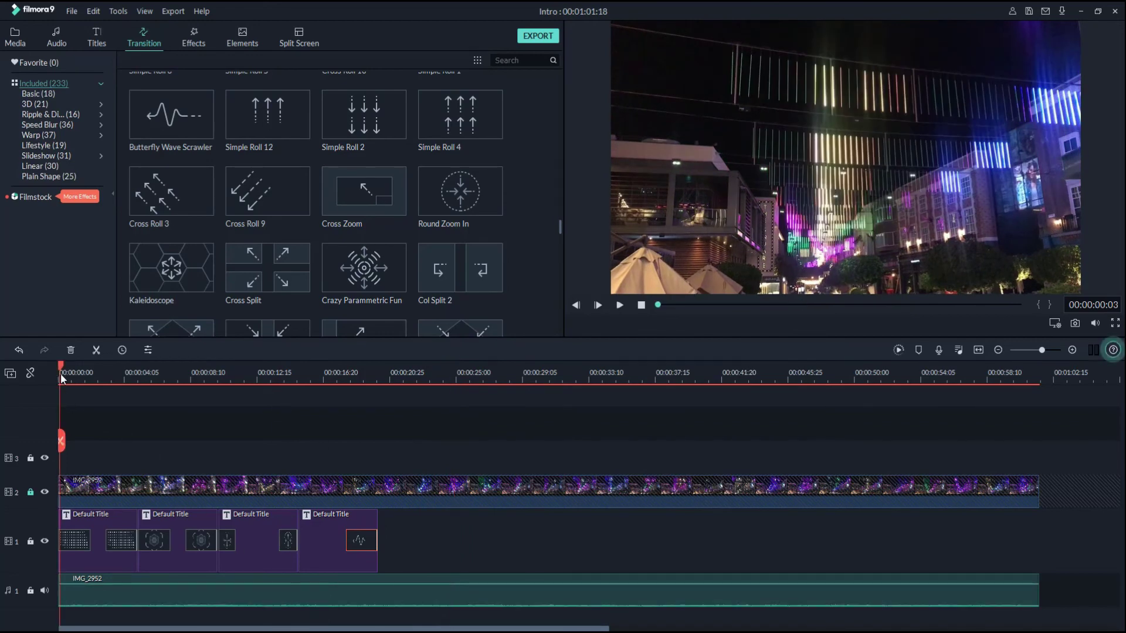
key("space")
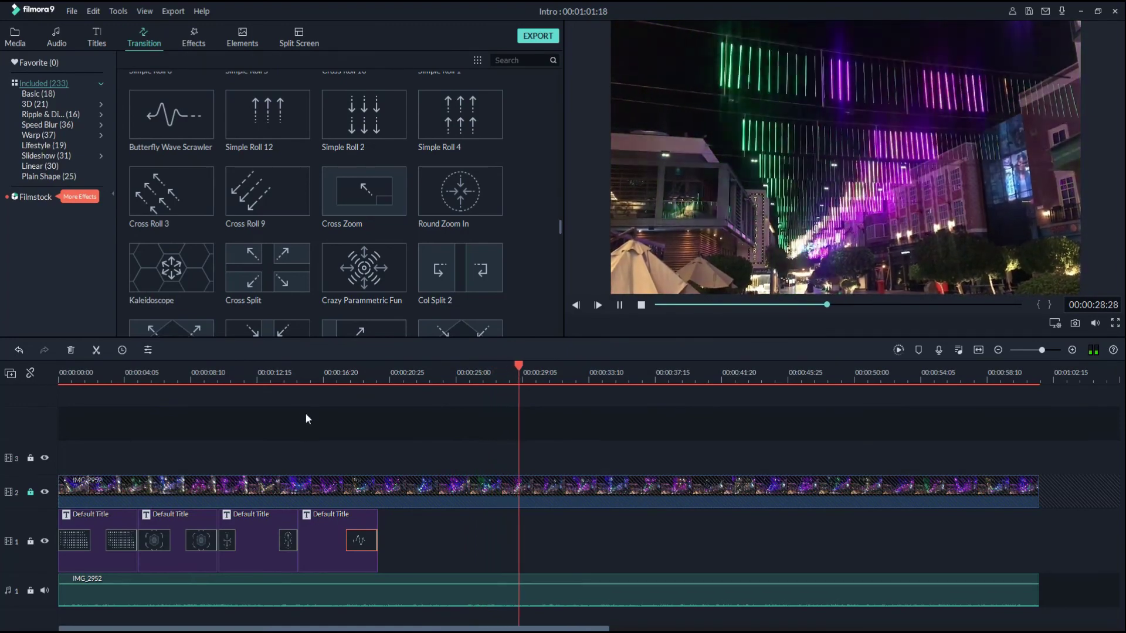
key("space")
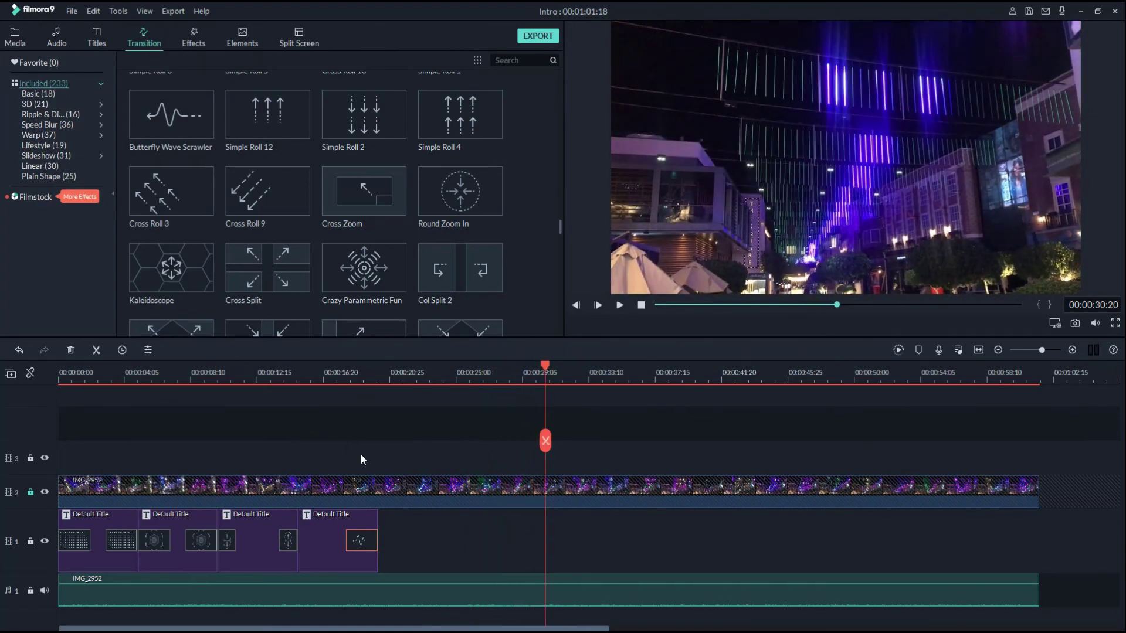
Replay the intro from the beginning and lower the IMG_2952 audio clip's volume to the minimum.
left_click_drag(544, 366, 26, 392)
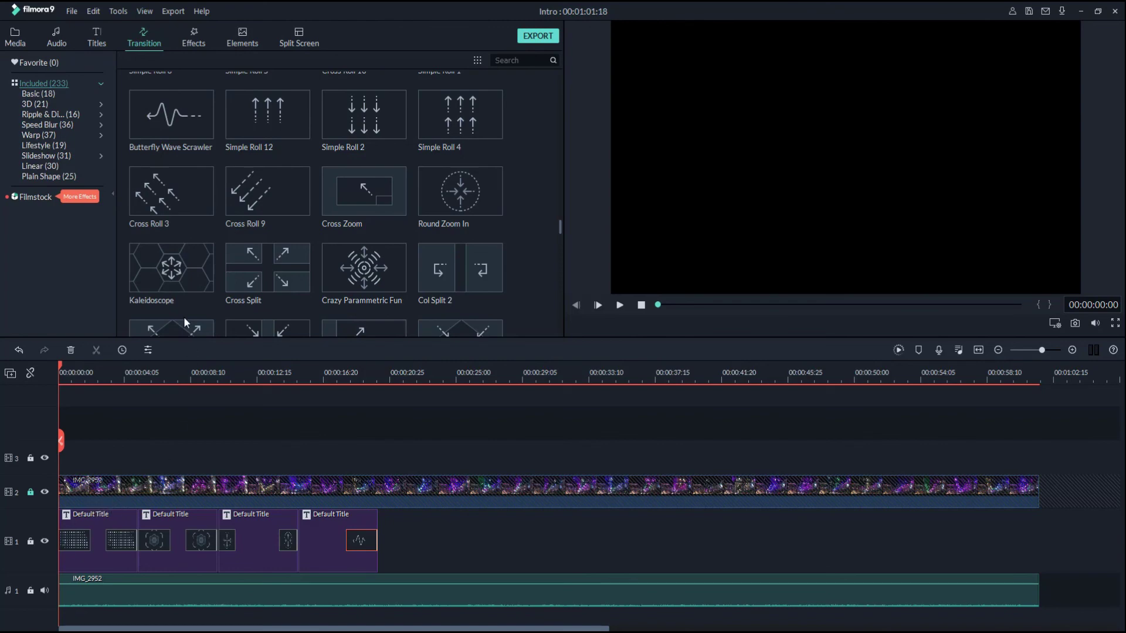
left_click(55, 41)
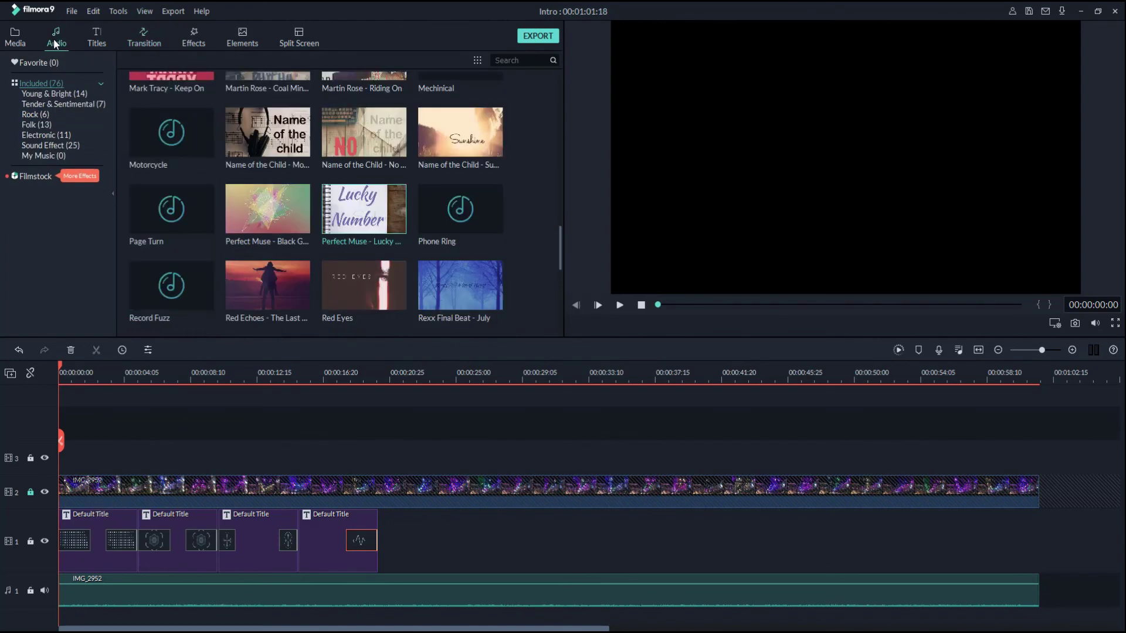
left_click(18, 41)
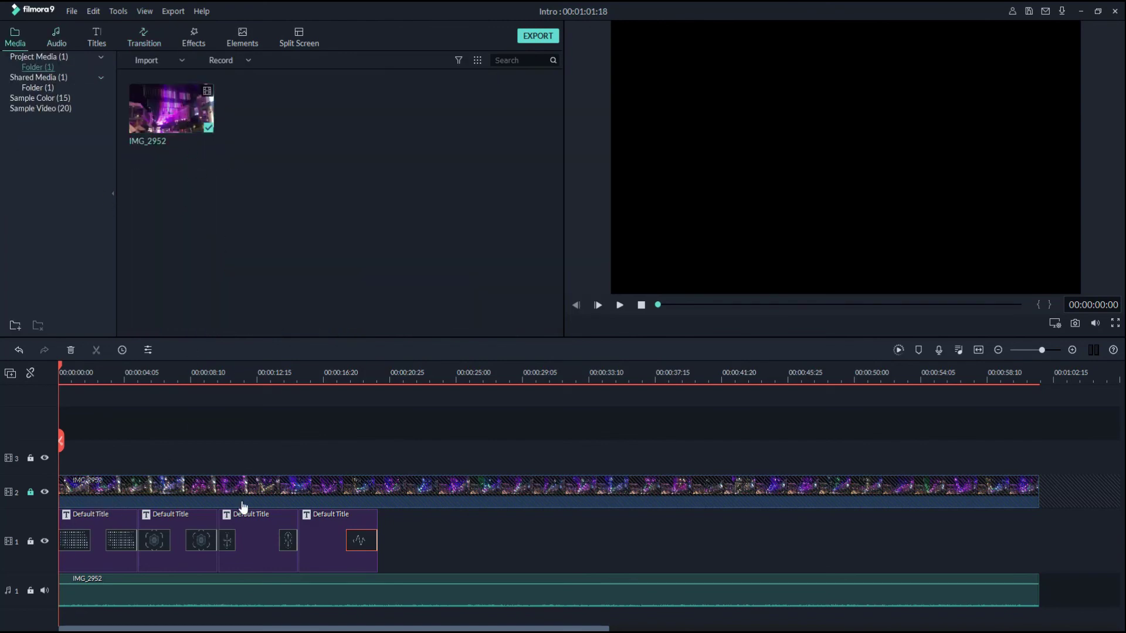
key("space")
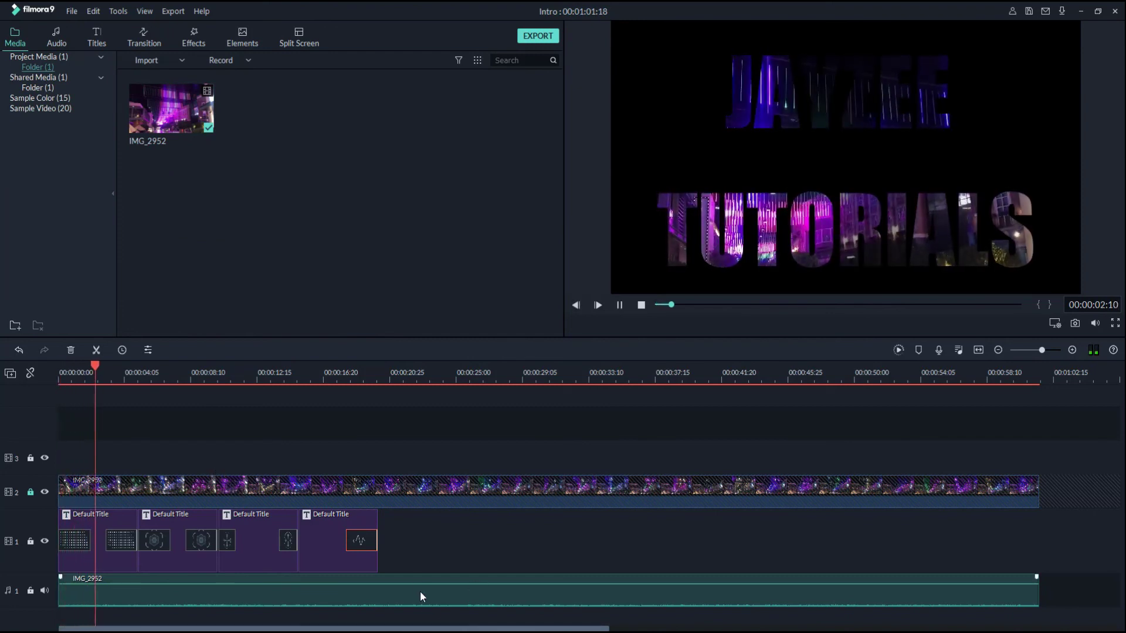
left_click_drag(417, 583, 415, 606)
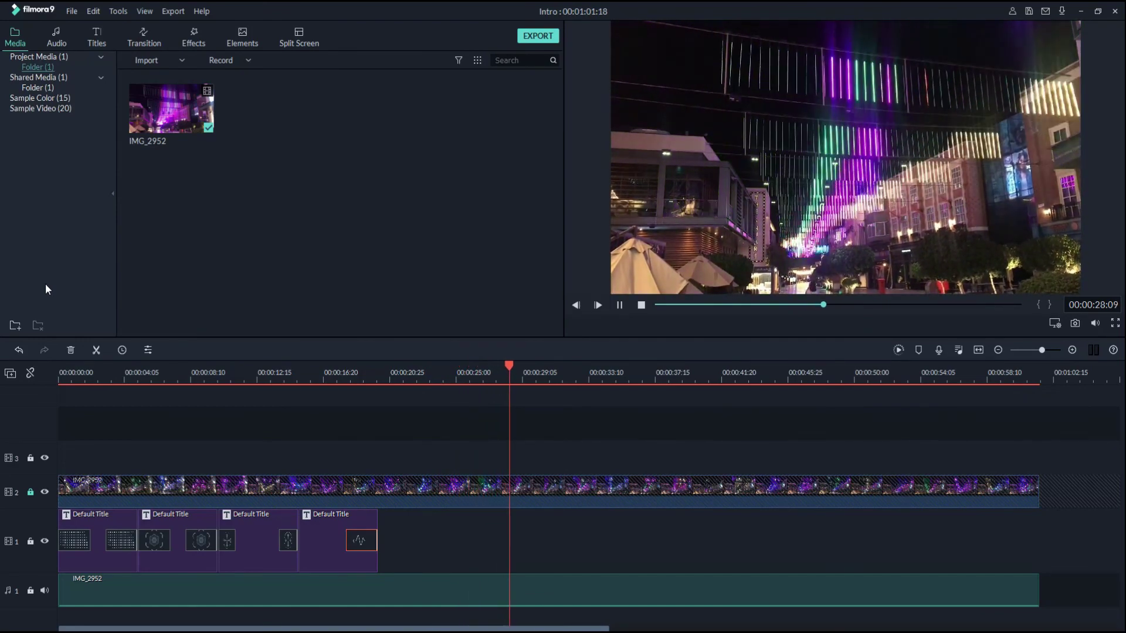
key("space")
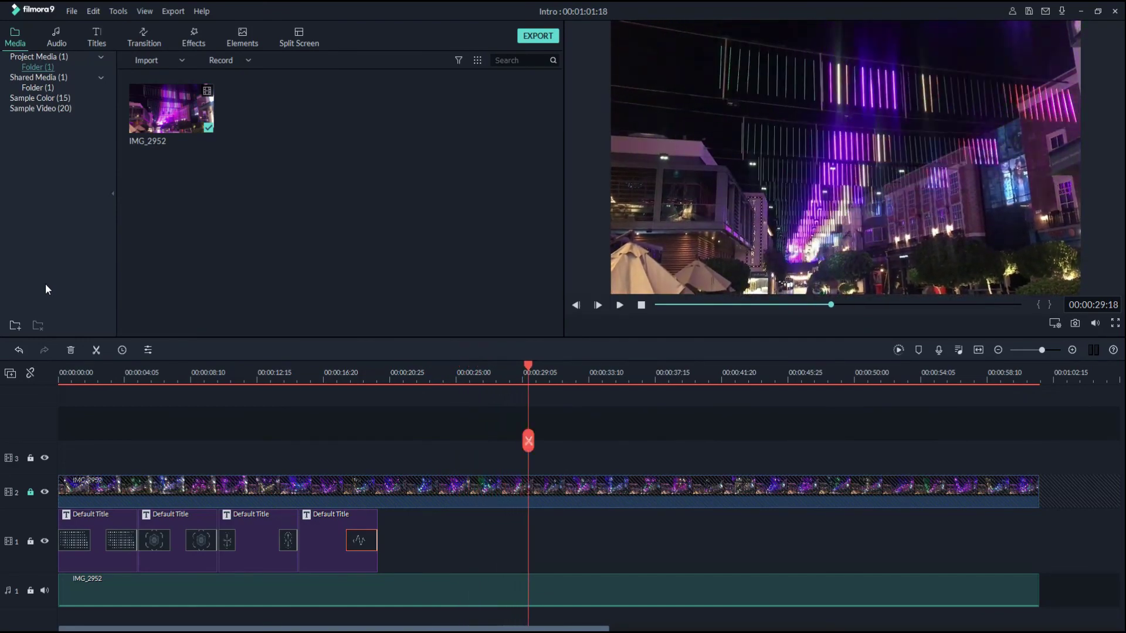
key("space")
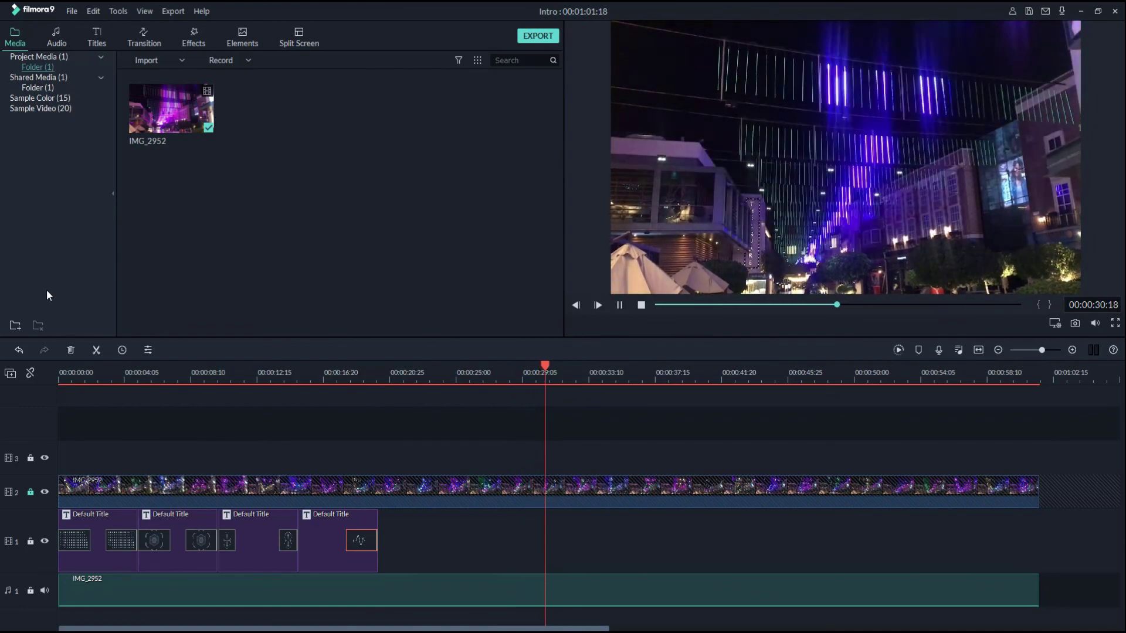